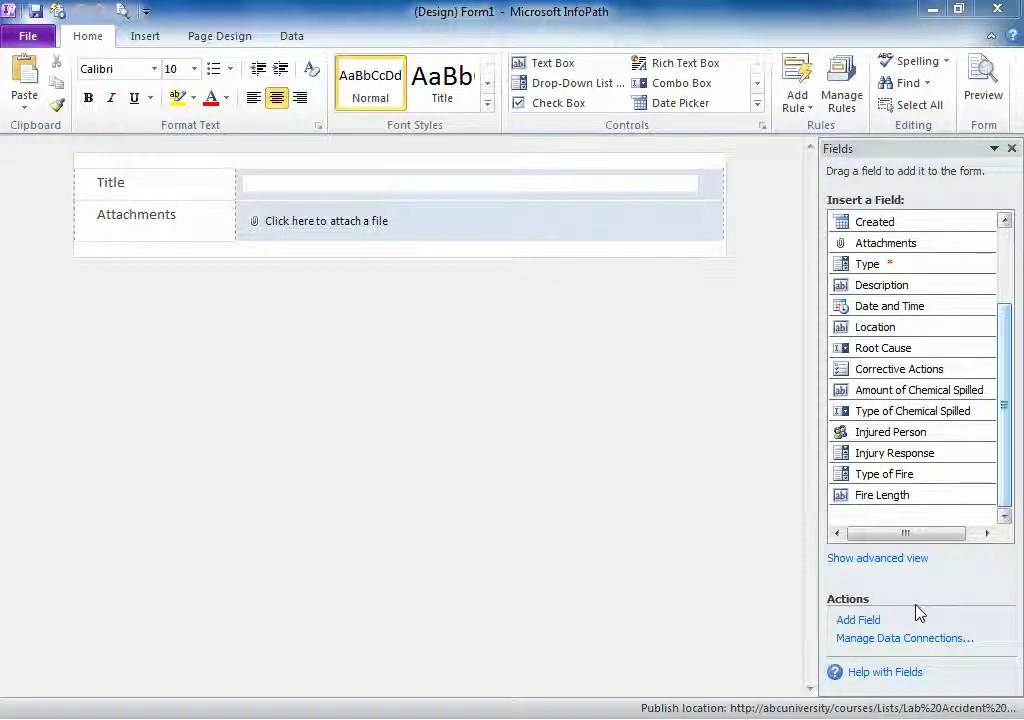
# Delete the blank line and the default Title and Attachments table from the form
pyautogui.click(118, 165)
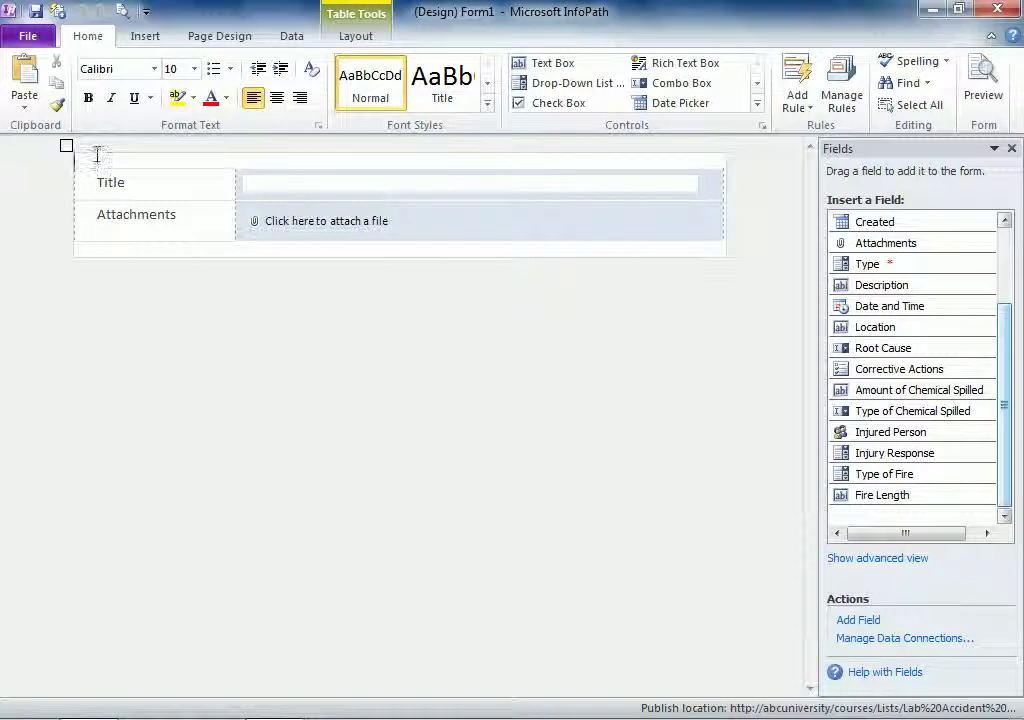
pyautogui.press('Delete')
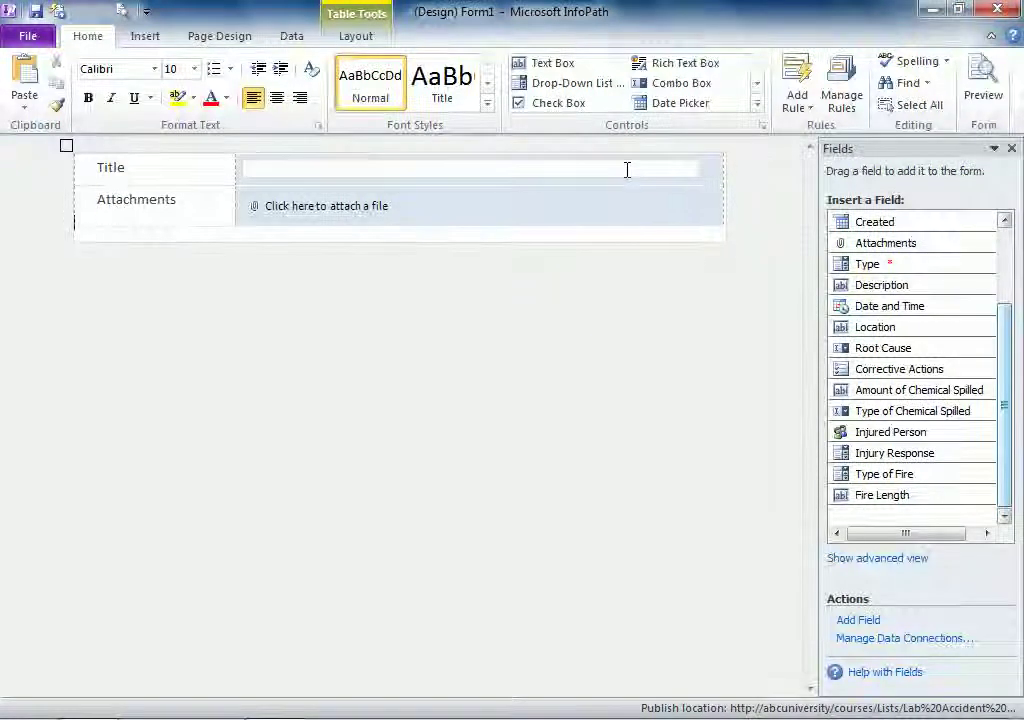
pyautogui.click(68, 147)
pyautogui.press('Delete')
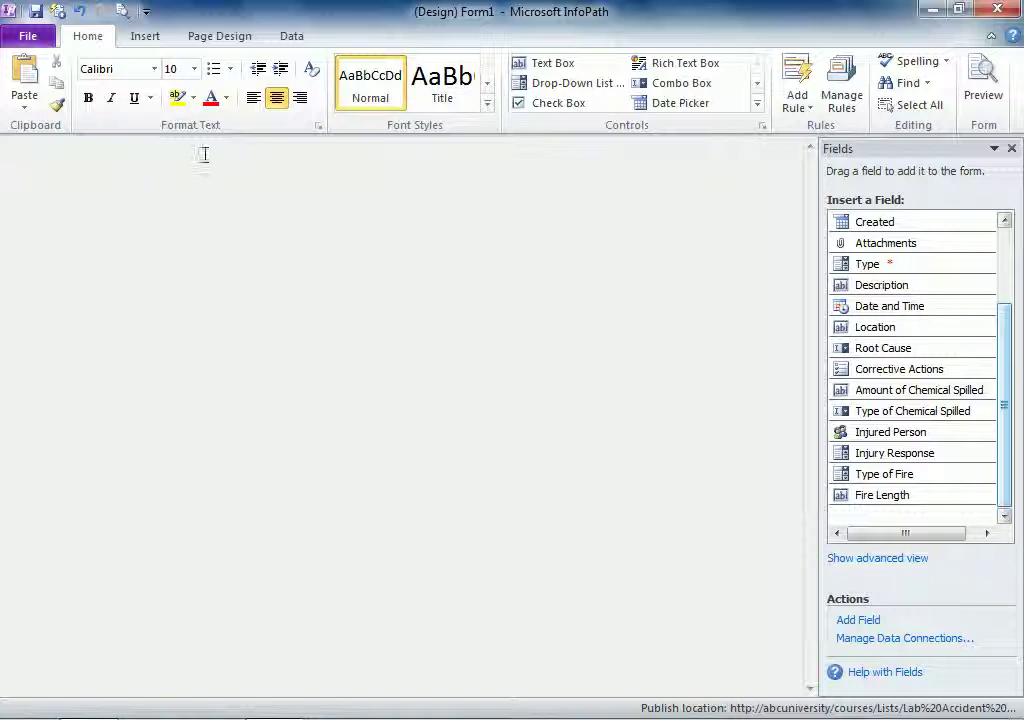
# Insert a Four Columns layout table with a heading from the Tables gallery
pyautogui.click(147, 40)
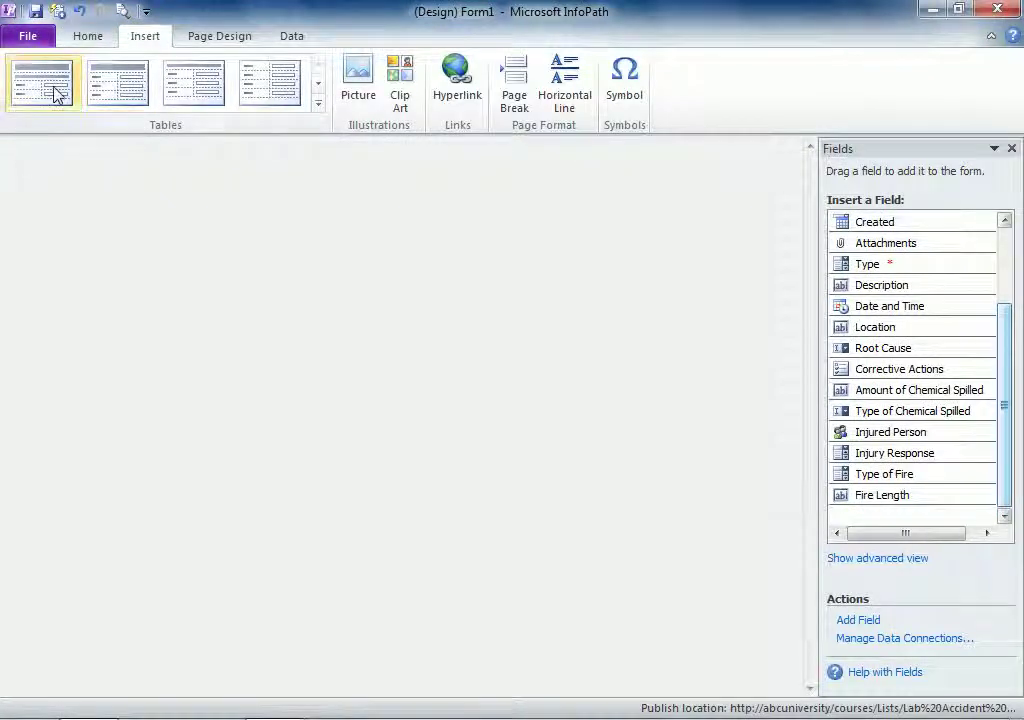
pyautogui.click(318, 111)
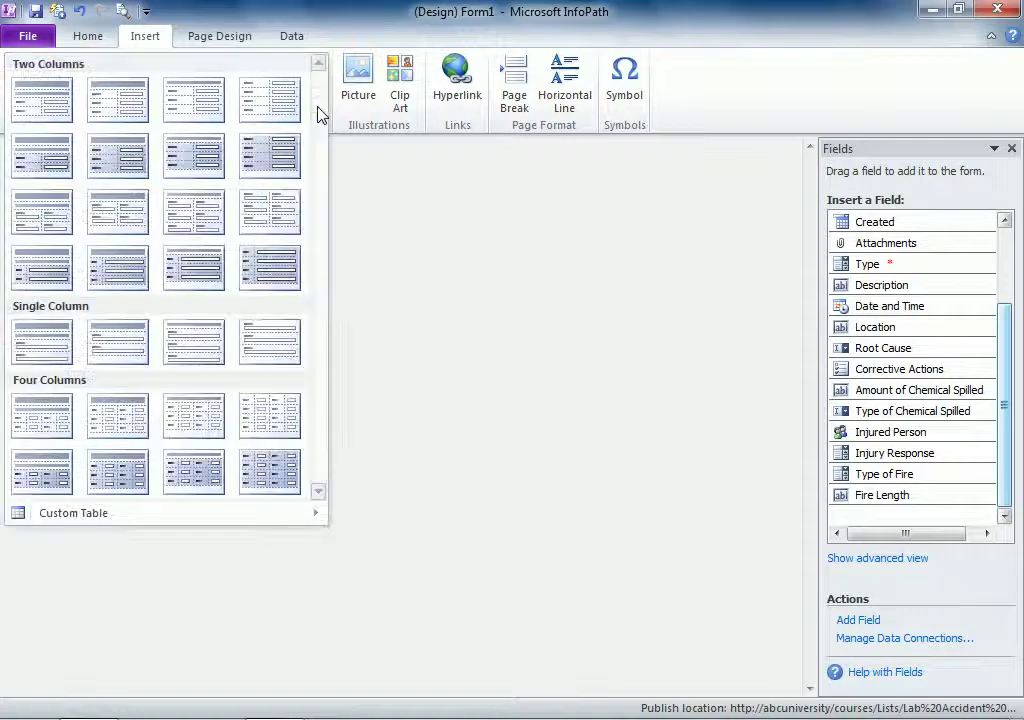
pyautogui.click(124, 428)
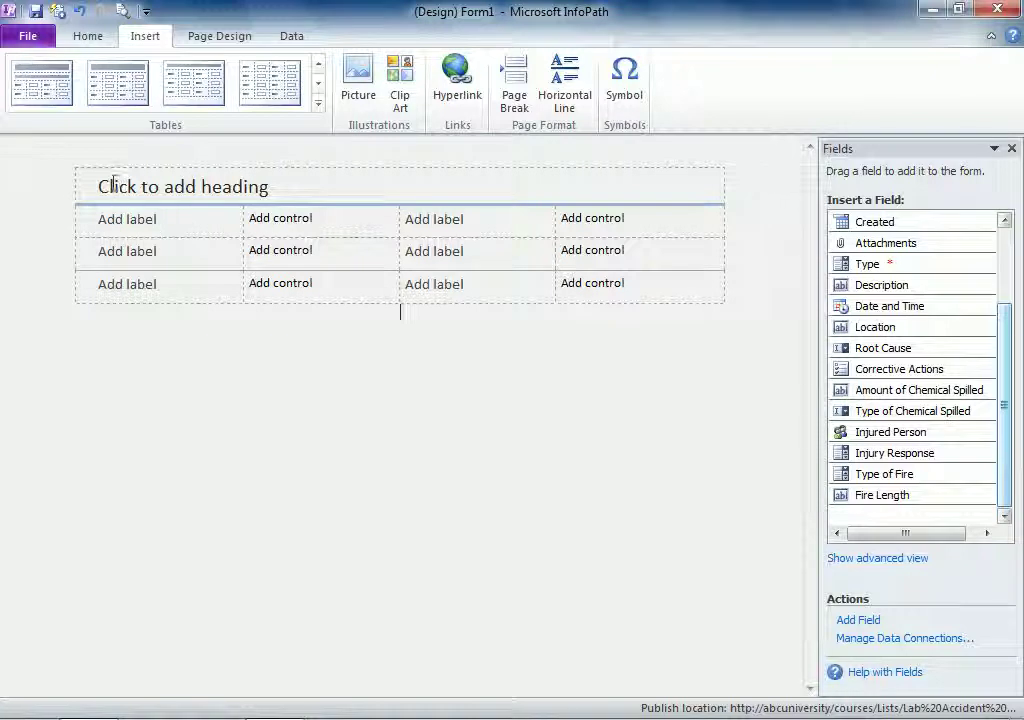
# Type 'Lab Accident Report' into the table's heading placeholder
pyautogui.click(279, 192)
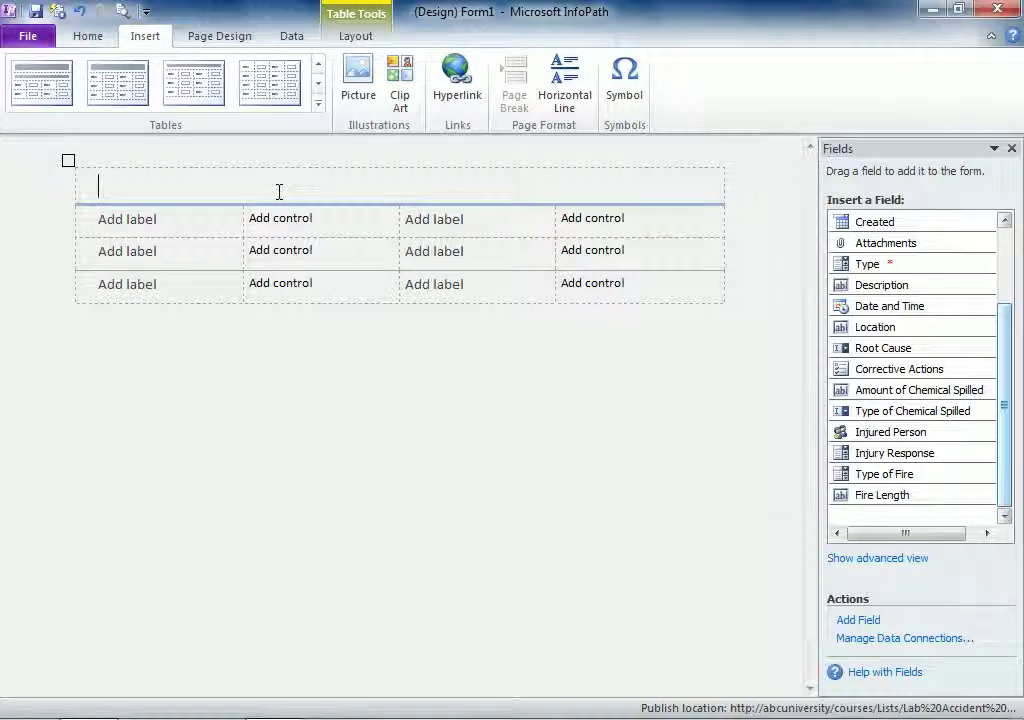
pyautogui.write('Lab Acc')
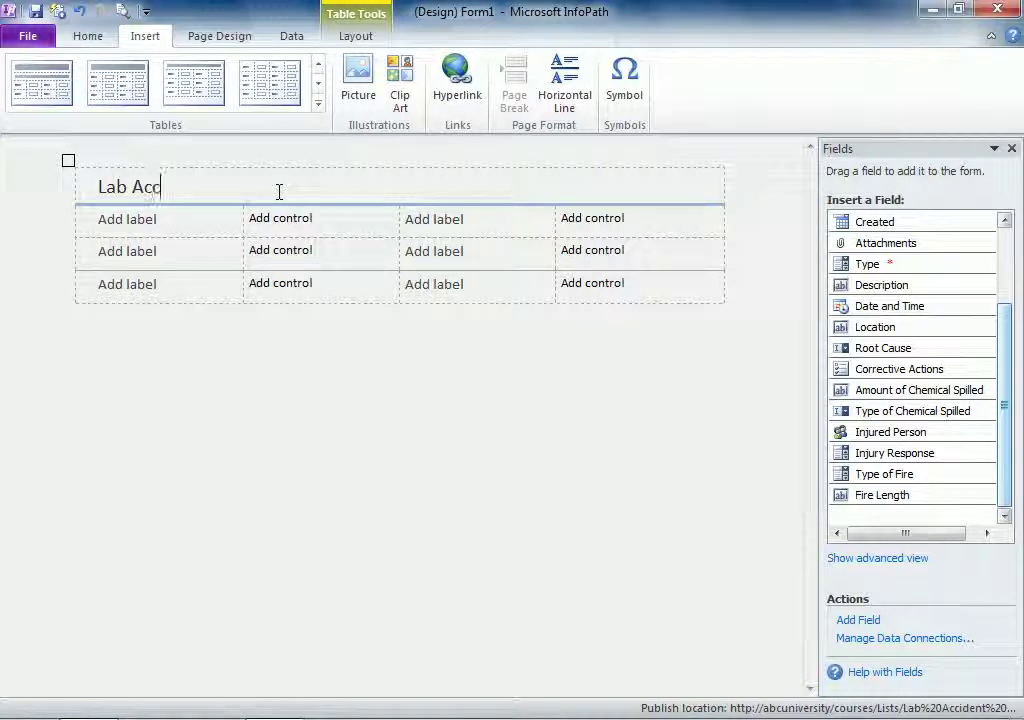
pyautogui.write('ident REpo')
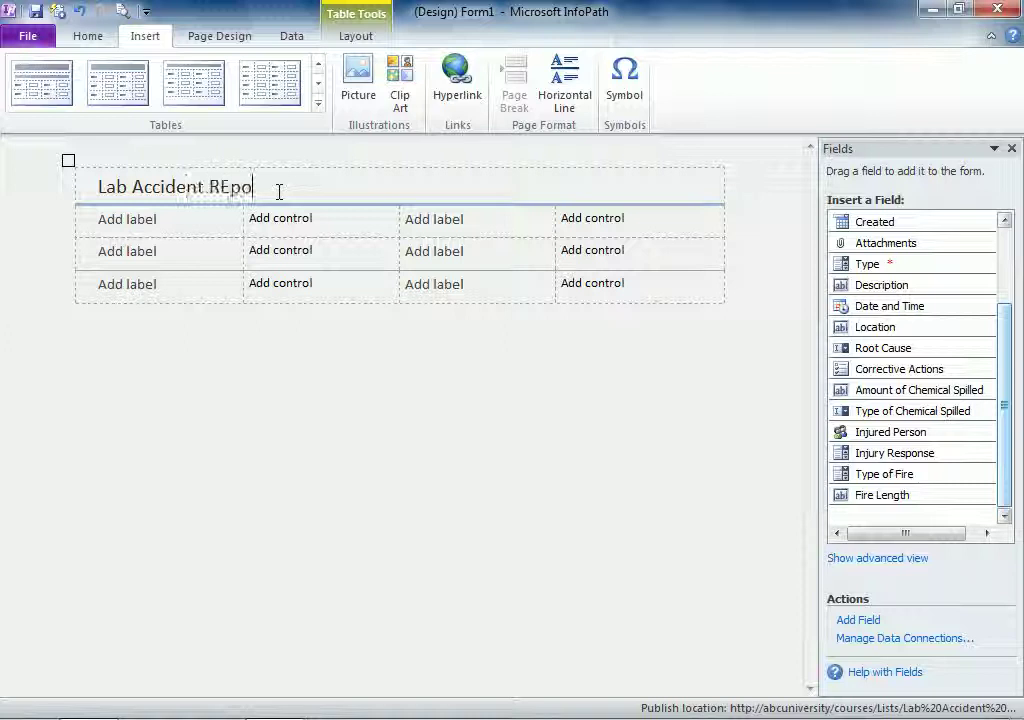
pyautogui.press('BackSpace')
pyautogui.press('BackSpace')
pyautogui.press('BackSpace')
pyautogui.write('eport')
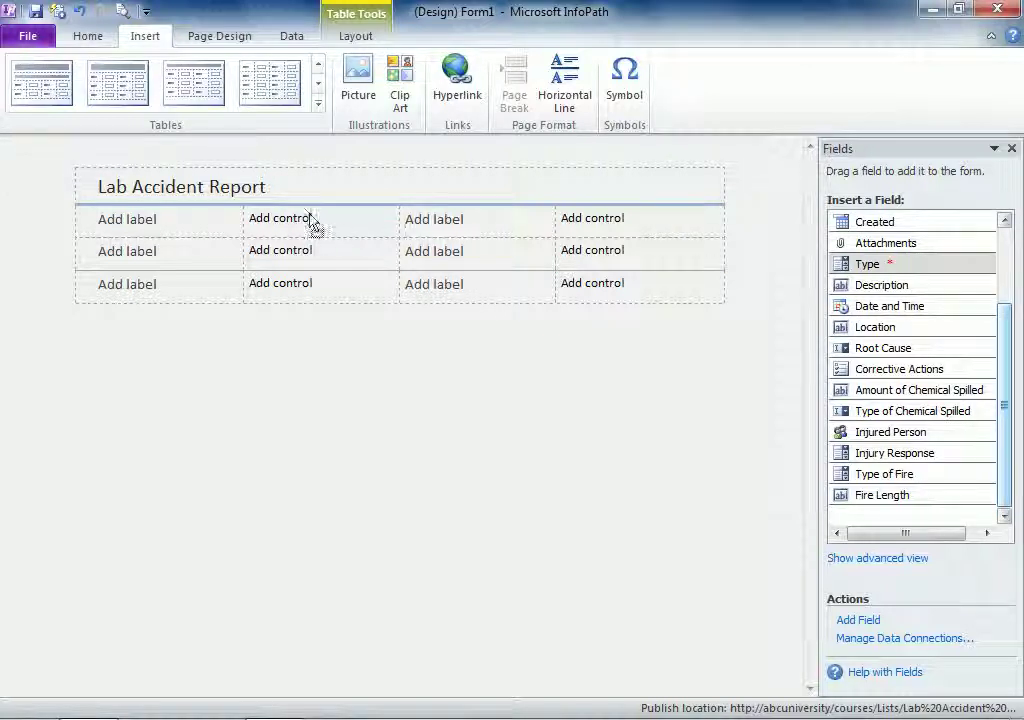
# Place the Type dropdown in the first row and label it 'Type:' in the label cell
pyautogui.moveTo(311, 216); pyautogui.dragTo(312, 220)
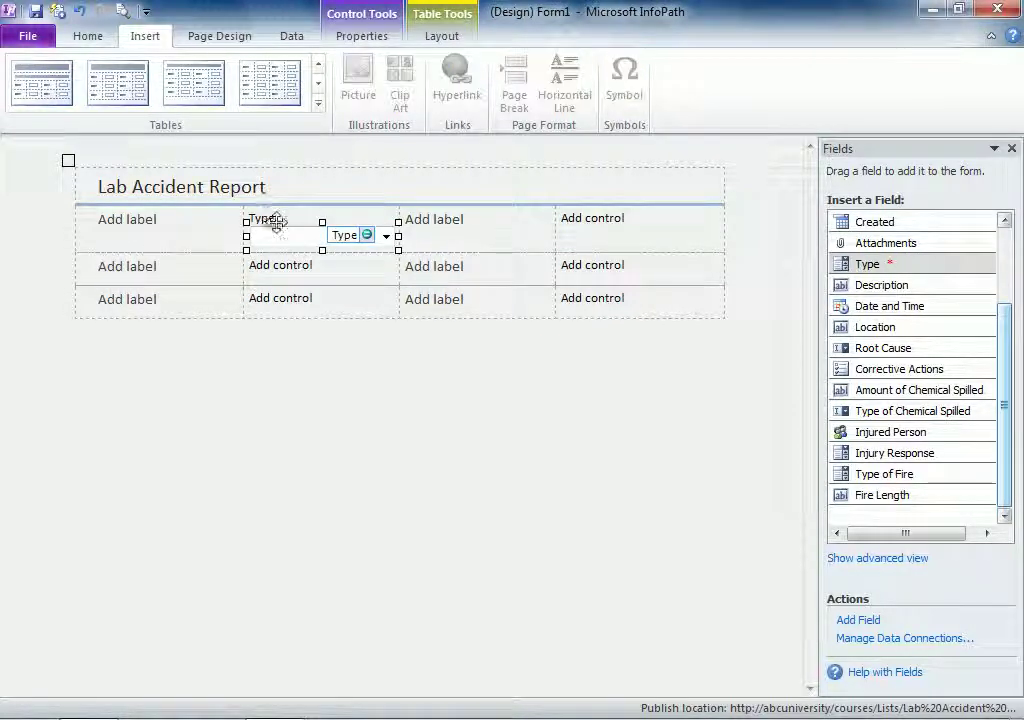
pyautogui.click(277, 219)
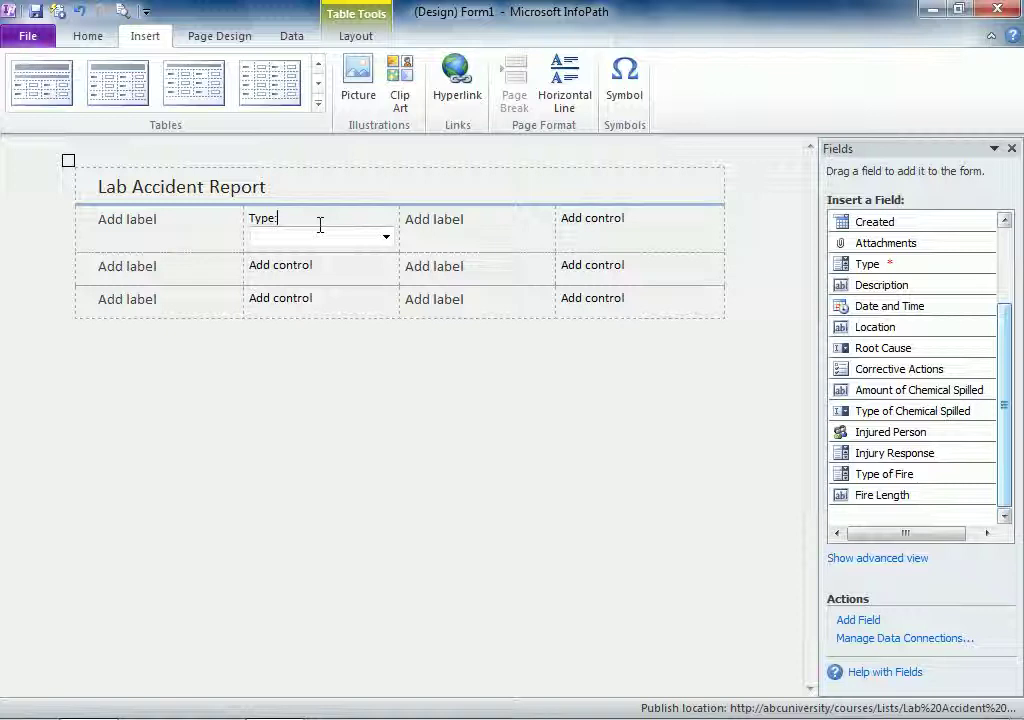
pyautogui.press('BackSpace')
pyautogui.press('BackSpace')
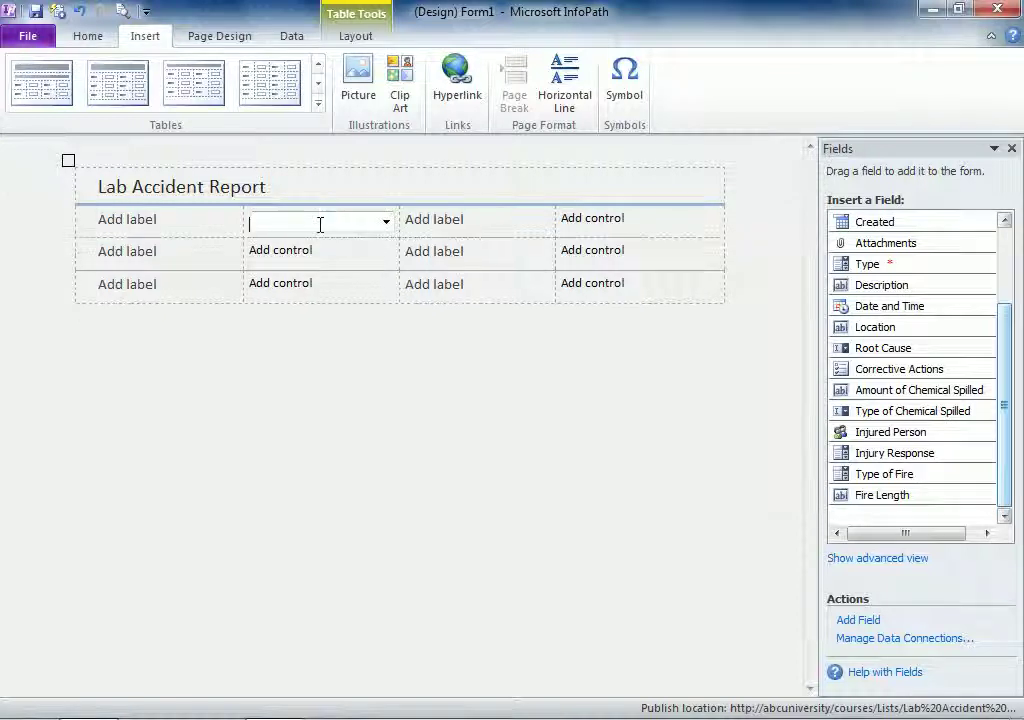
pyautogui.click(174, 222)
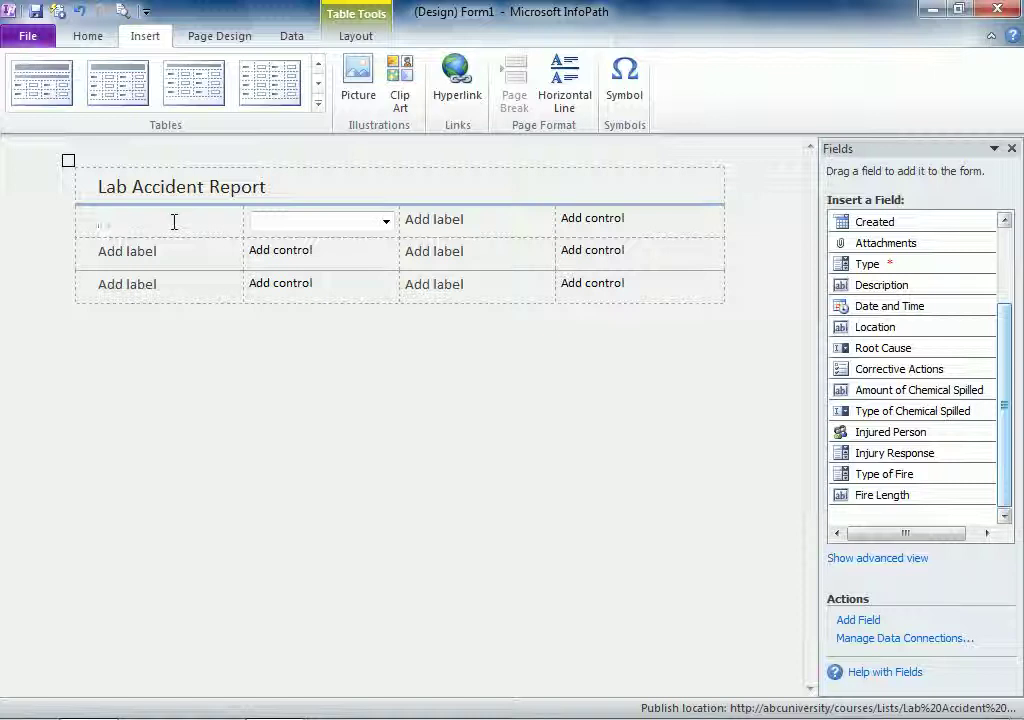
pyautogui.write('Typ')
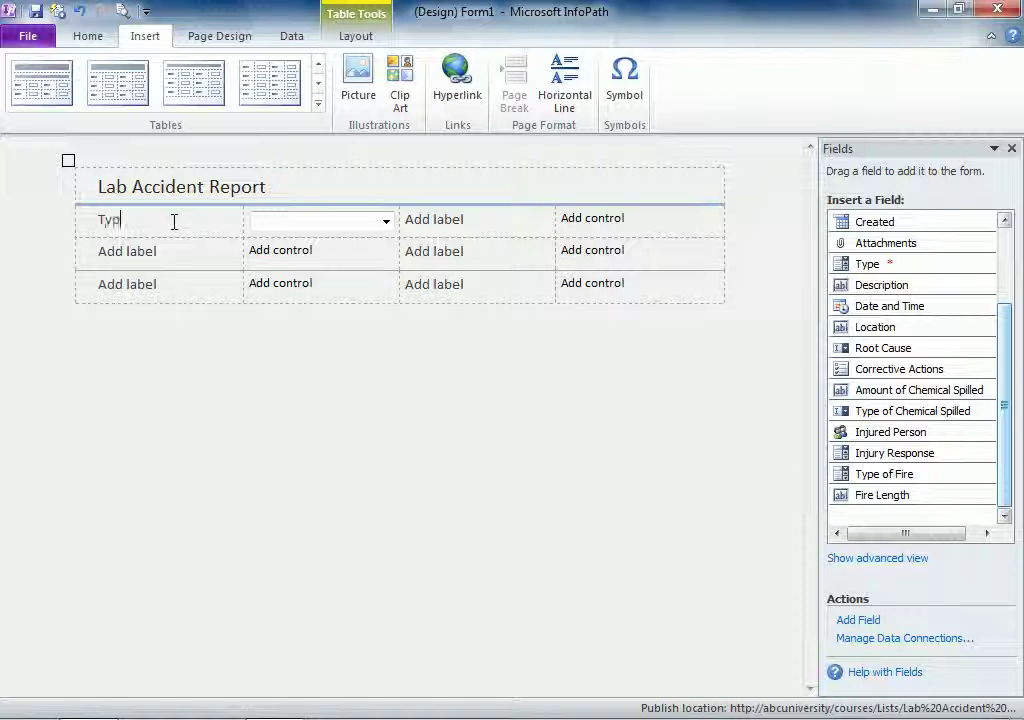
pyautogui.write('e:')
# Add the Title box labelled 'Title' and change the first label to 'Accident Type:'
pyautogui.moveTo(1007, 328); pyautogui.dragTo(960, 256)
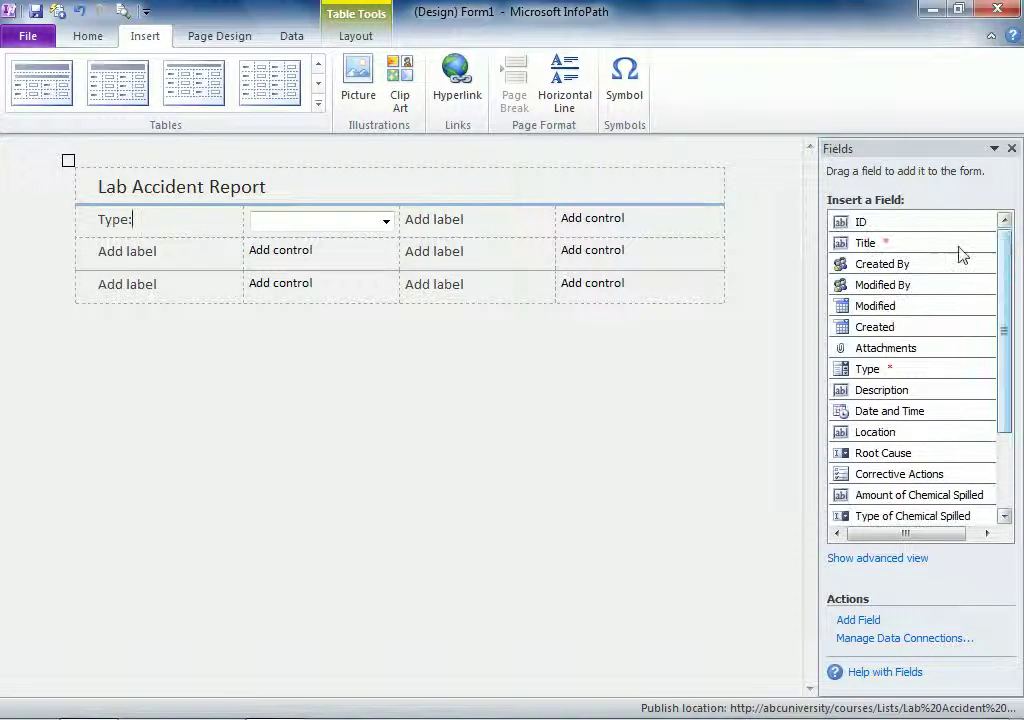
pyautogui.moveTo(617, 228); pyautogui.dragTo(608, 219)
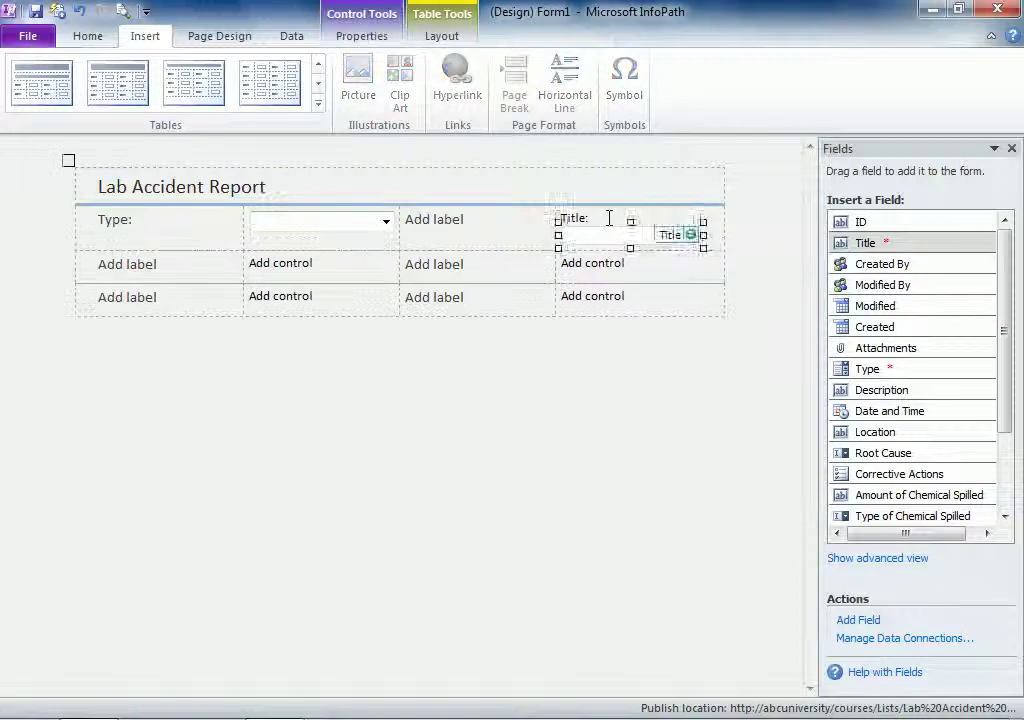
pyautogui.press('BackSpace')
pyautogui.press('BackSpace')
pyautogui.press('BackSpace')
pyautogui.press('BackSpace')
pyautogui.press('BackSpace')
pyautogui.press('BackSpace')
pyautogui.press('BackSpace')
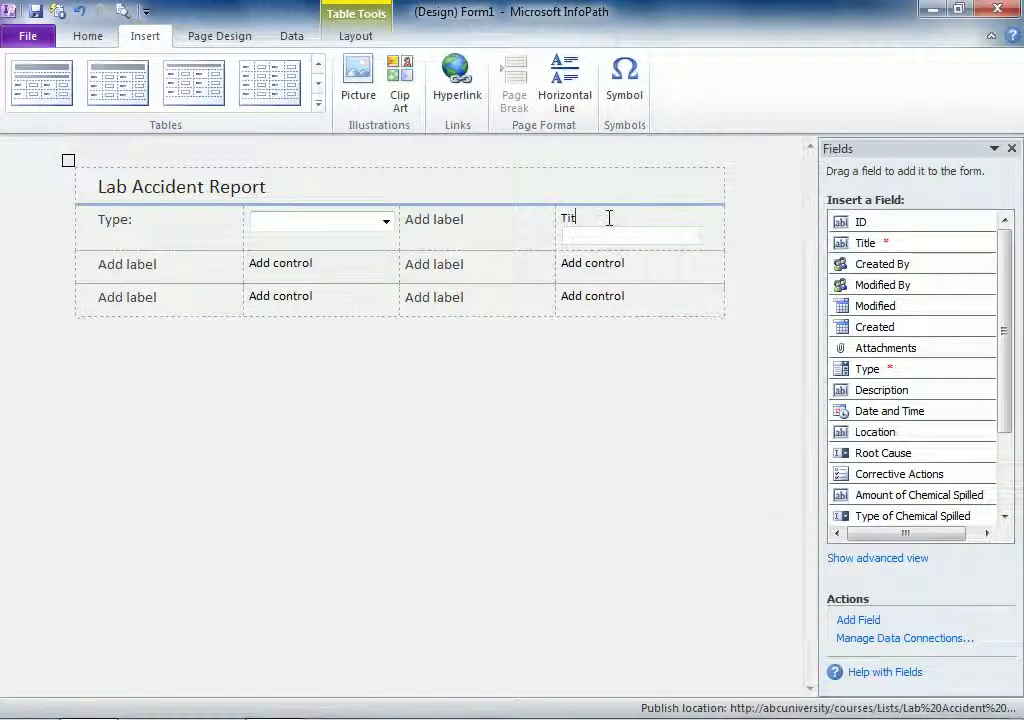
pyautogui.click(515, 223)
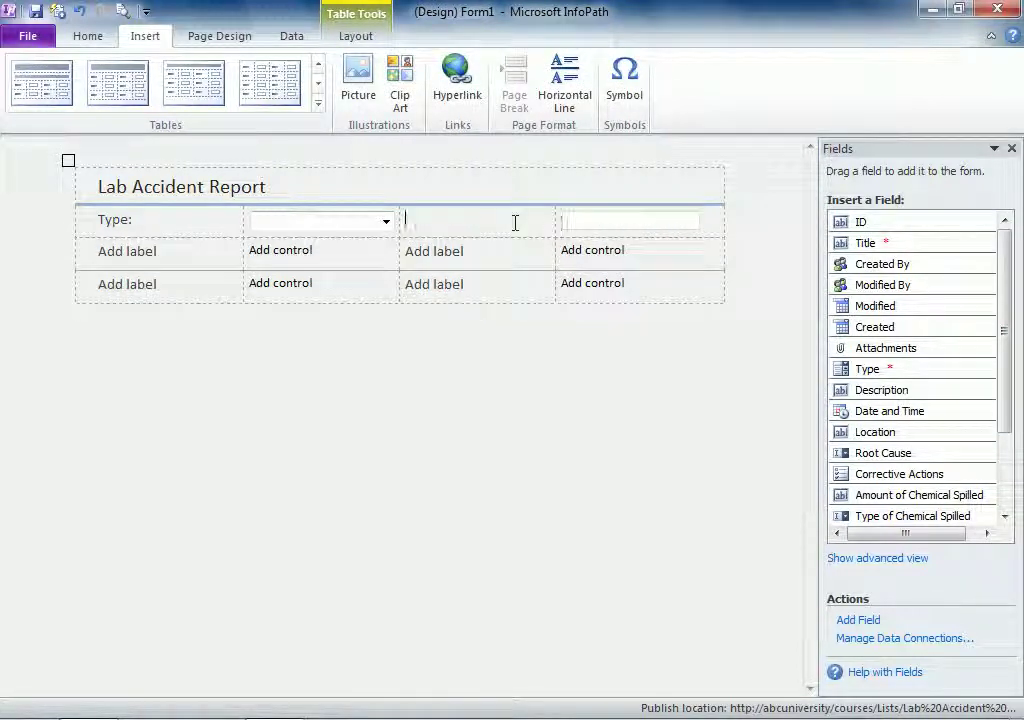
pyautogui.write('Title')
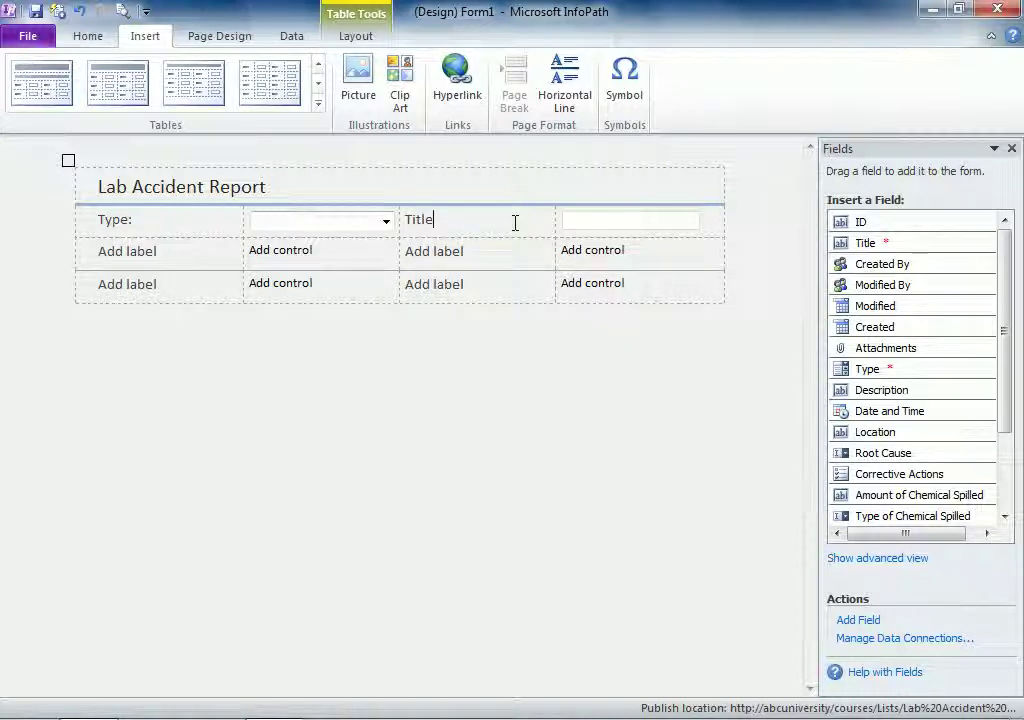
pyautogui.click(99, 220)
pyautogui.write('Accident')
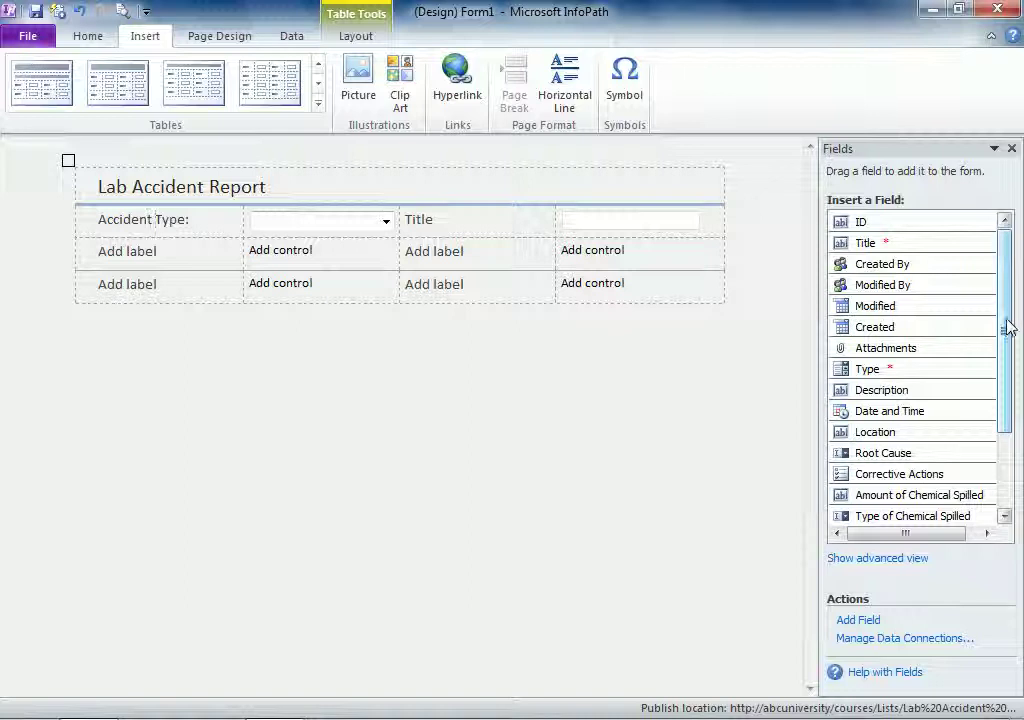
# Put the Description box in row two, labelled 'Accident Description:', and select its row cells
pyautogui.moveTo(1007, 328); pyautogui.dragTo(1006, 343)
pyautogui.moveTo(900, 370); pyautogui.dragTo(359, 254)
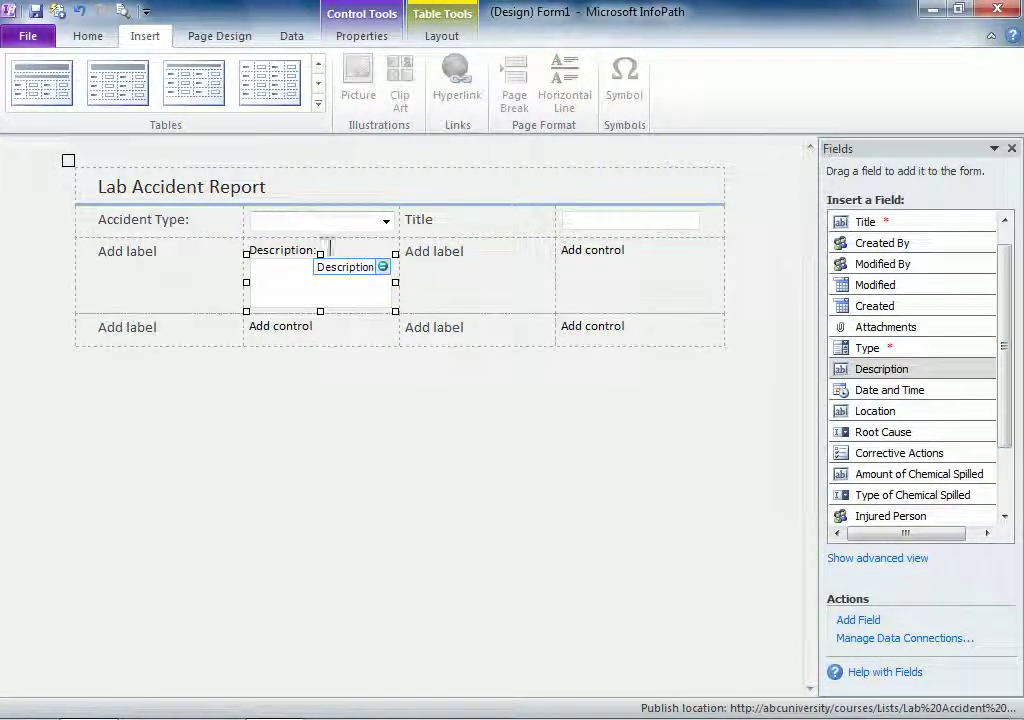
pyautogui.click(325, 251)
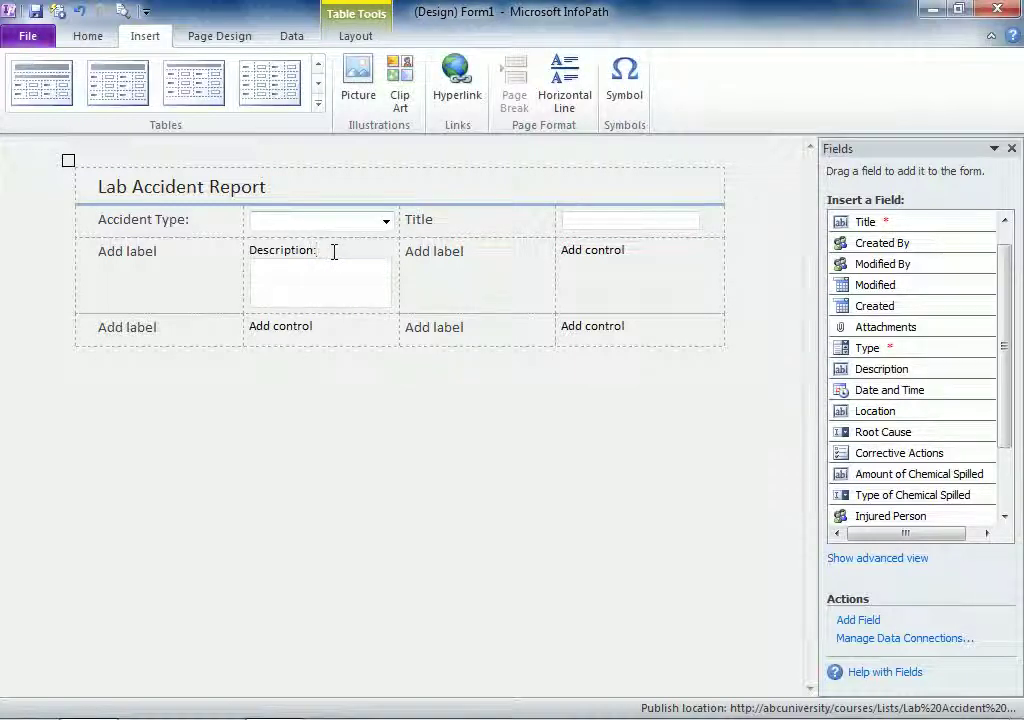
pyautogui.press('BackSpace')
pyautogui.press('BackSpace')
pyautogui.press('BackSpace')
pyautogui.press('BackSpace')
pyautogui.press('BackSpace')
pyautogui.press('BackSpace')
pyautogui.press('BackSpace')
pyautogui.press('BackSpace')
pyautogui.press('BackSpace')
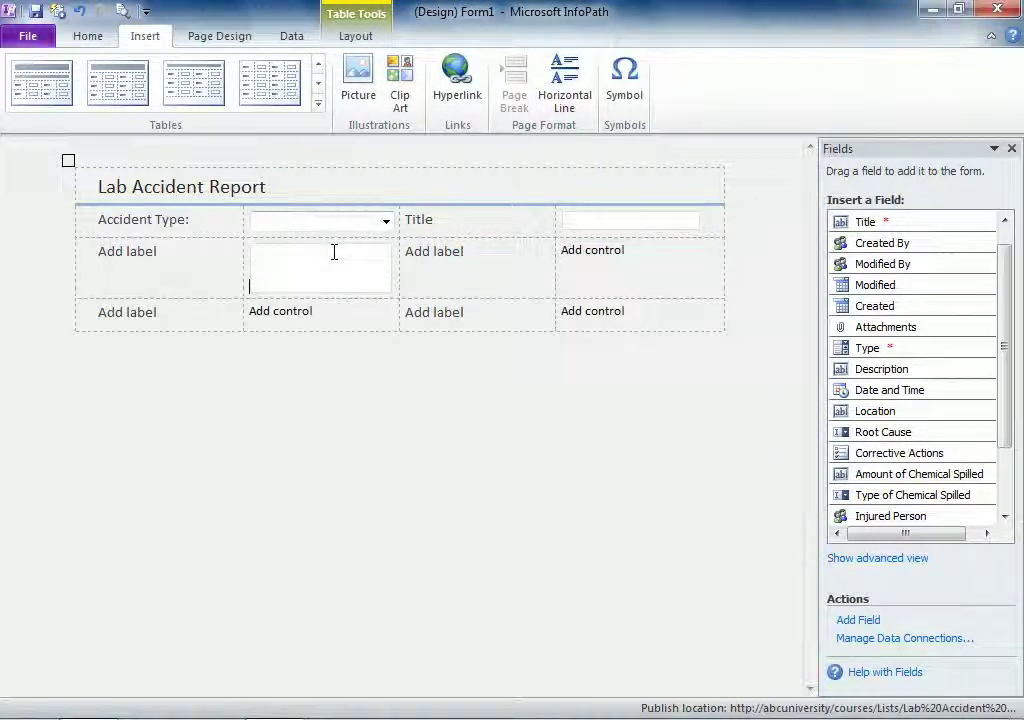
pyautogui.click(198, 256)
pyautogui.write('Aci')
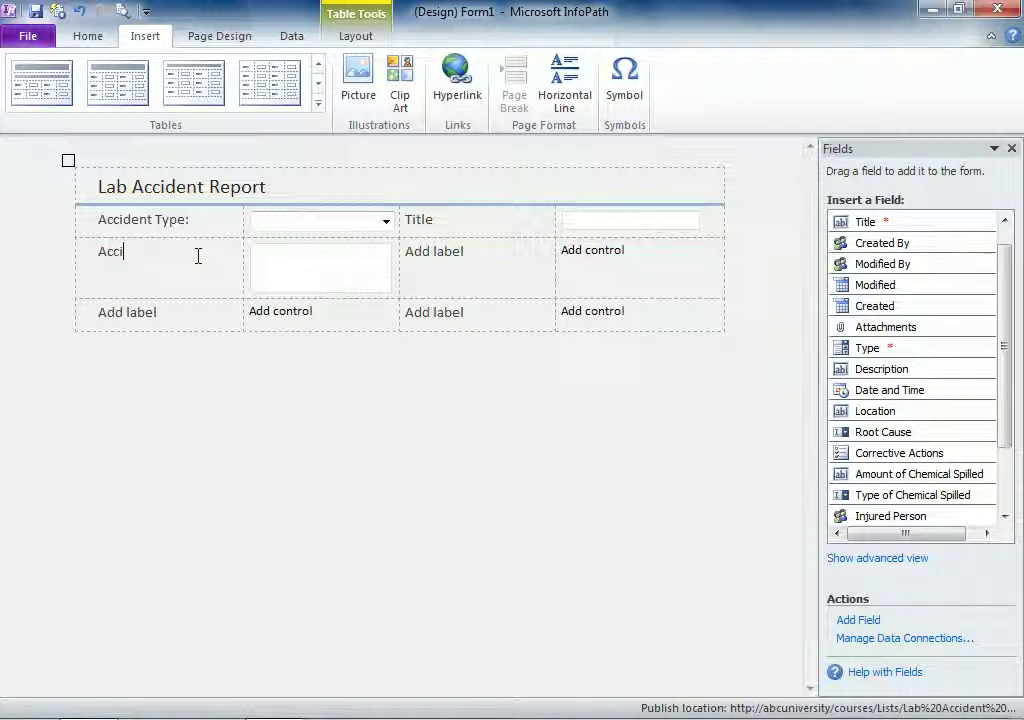
pyautogui.write('ident Description:')
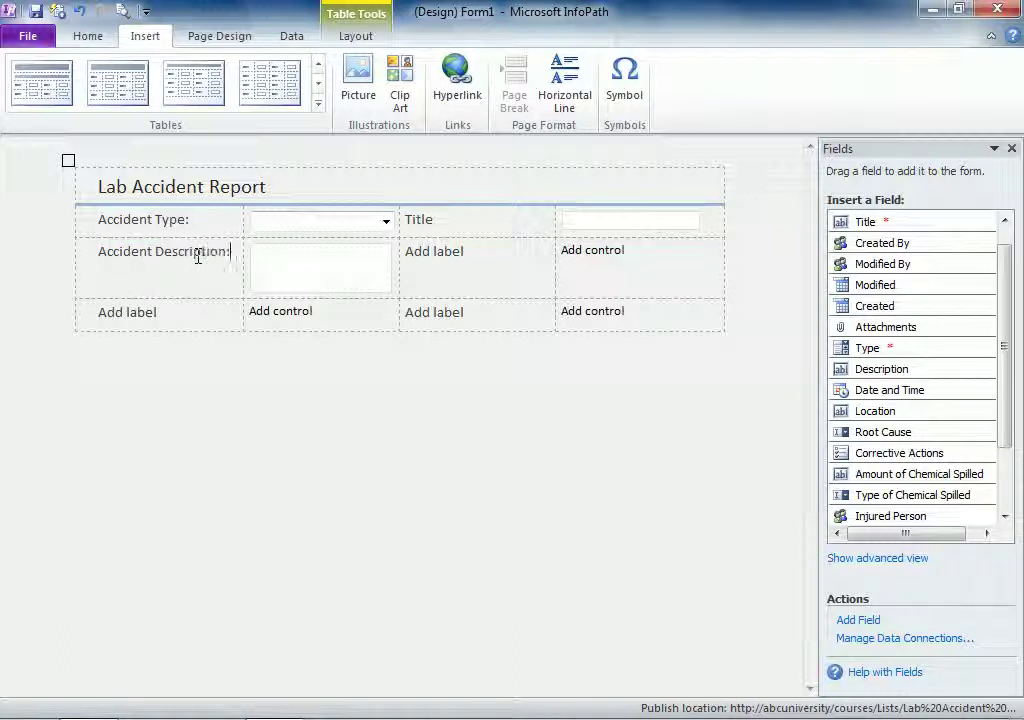
pyautogui.click(280, 274)
pyautogui.hotkey('shift', 'Right')
pyautogui.hotkey('shift', 'Right')
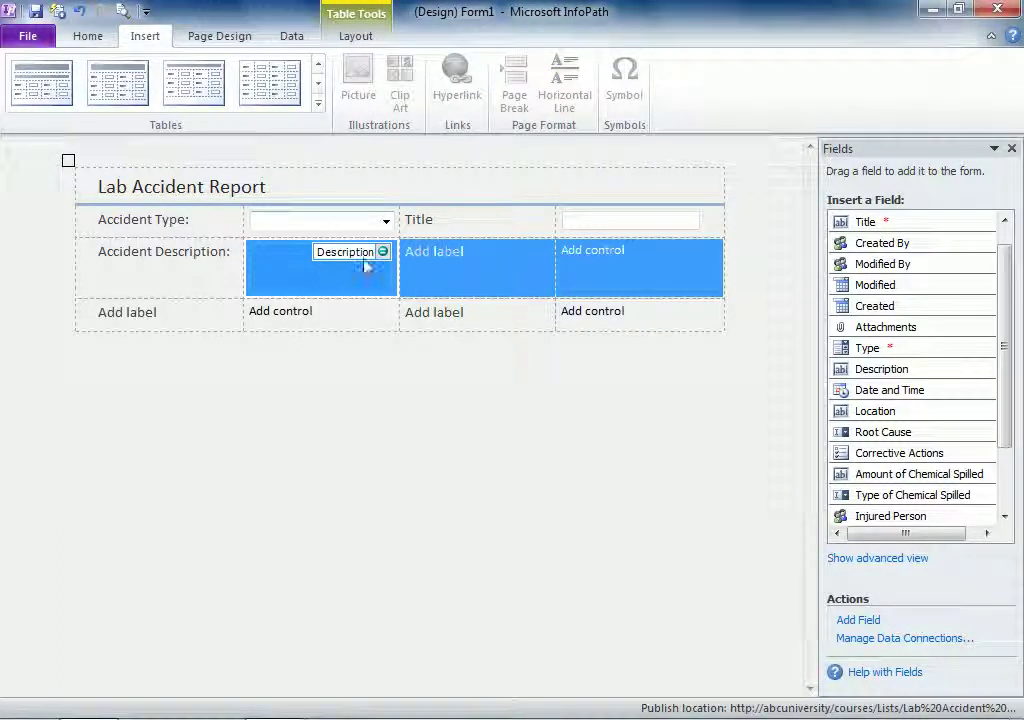
# Merge the Description box's cell with the remaining cells of the second row
pyautogui.rightClick(419, 262)
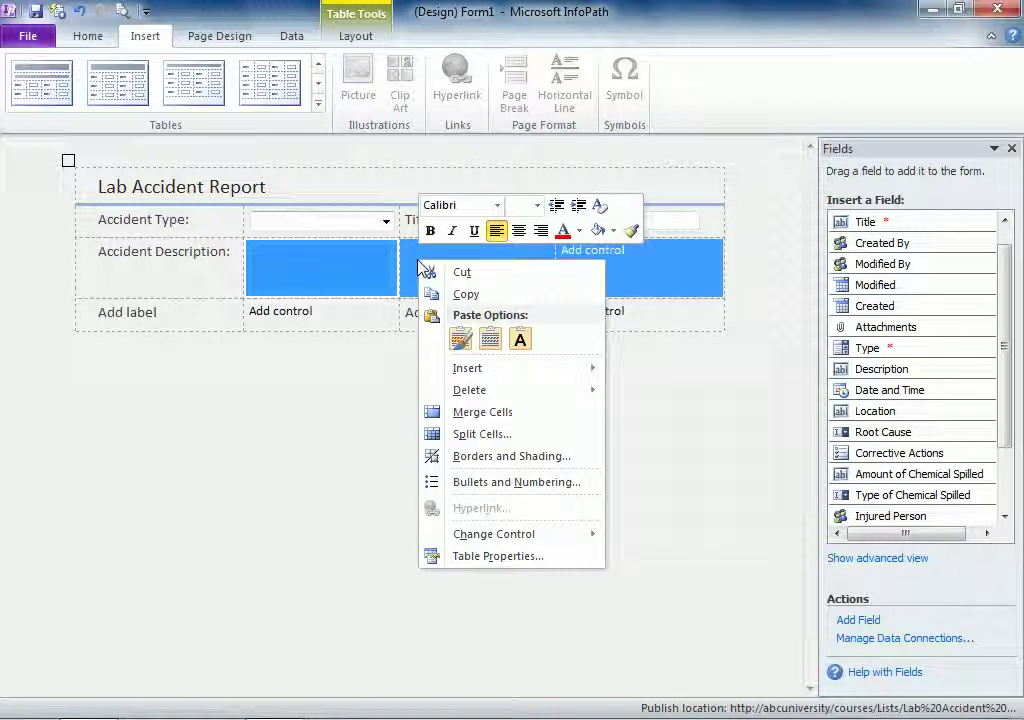
pyautogui.click(489, 411)
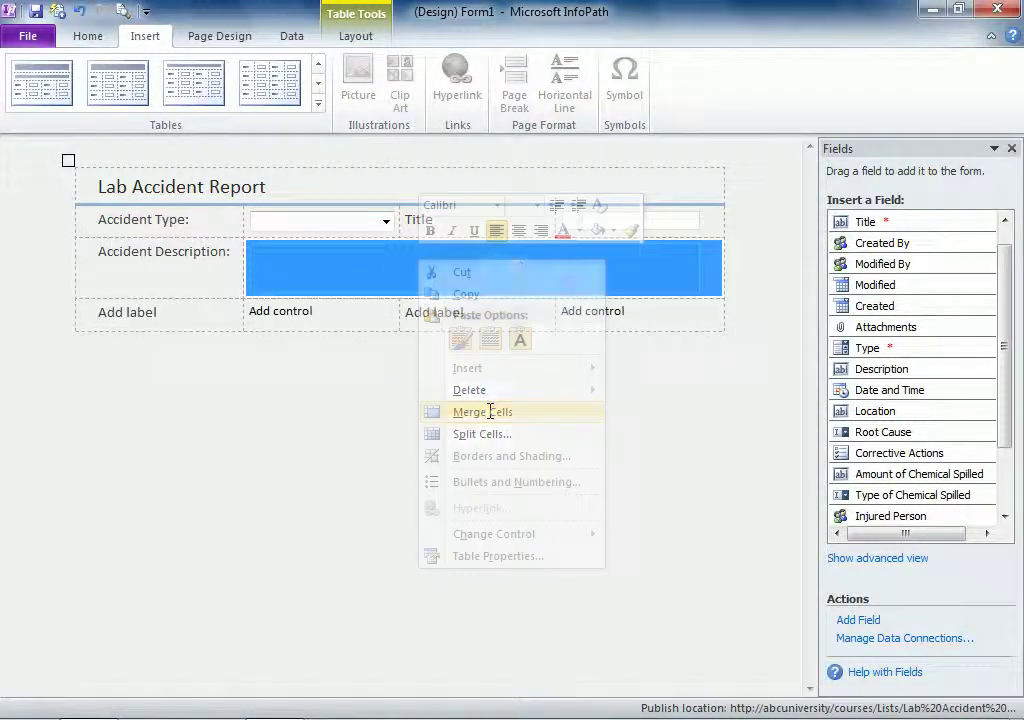
pyautogui.click(491, 278)
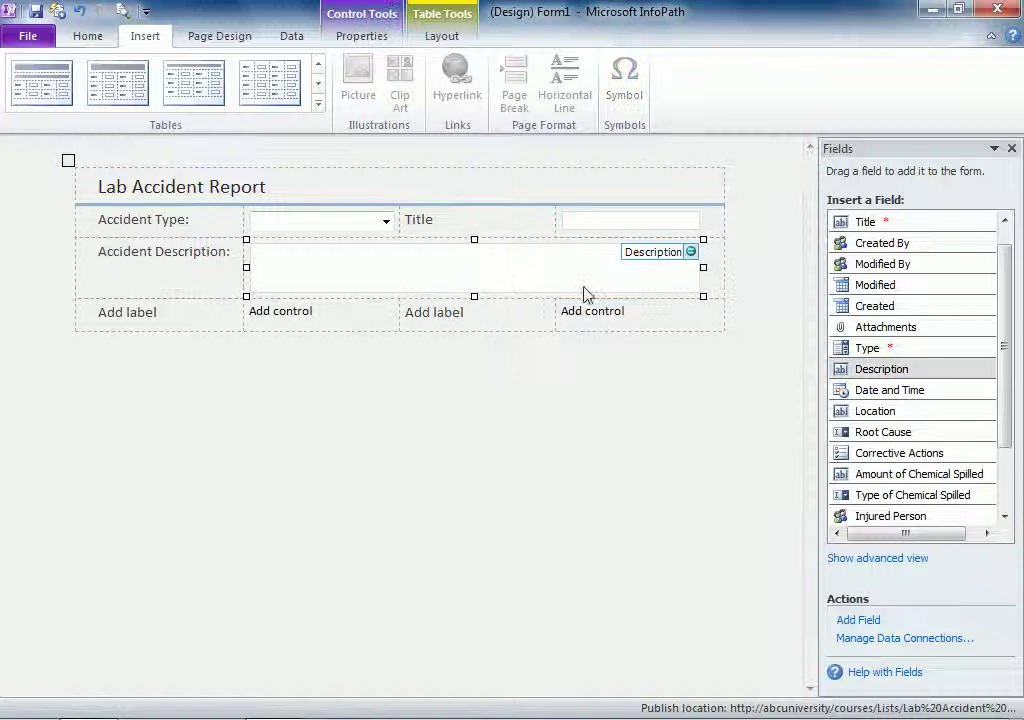
# Add the Date and Time picker to row three, moving its 'Date and Time:' label left
pyautogui.click(295, 320)
pyautogui.moveTo(880, 390); pyautogui.dragTo(252, 316)
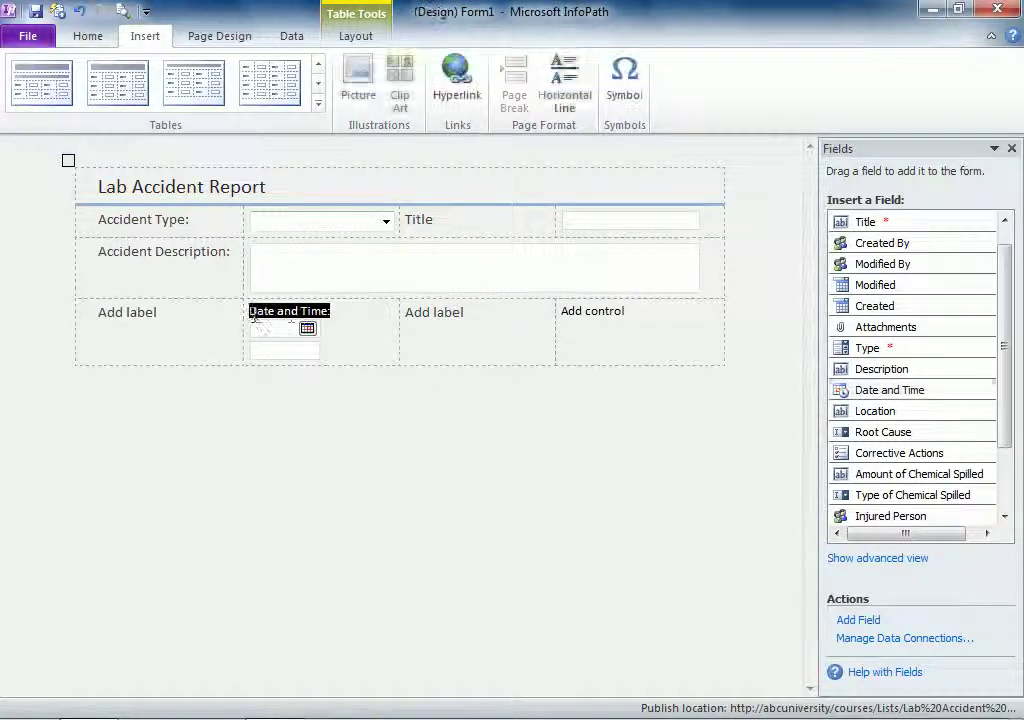
pyautogui.hotkey('ctrl', 'x')
pyautogui.click(124, 310)
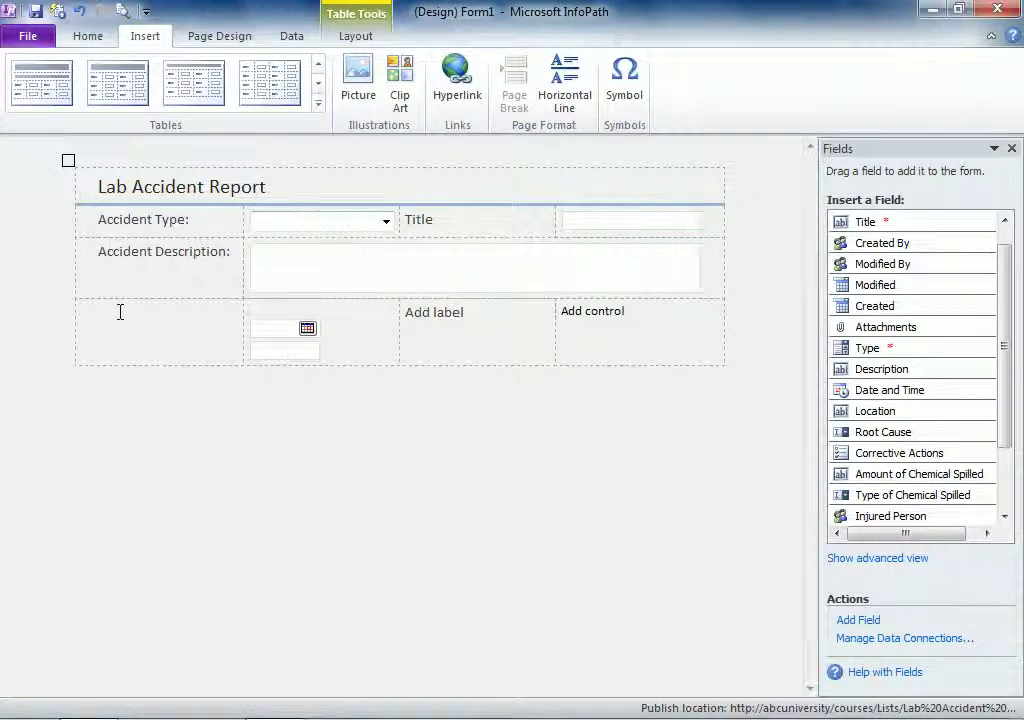
pyautogui.hotkey('ctrl', 'v')
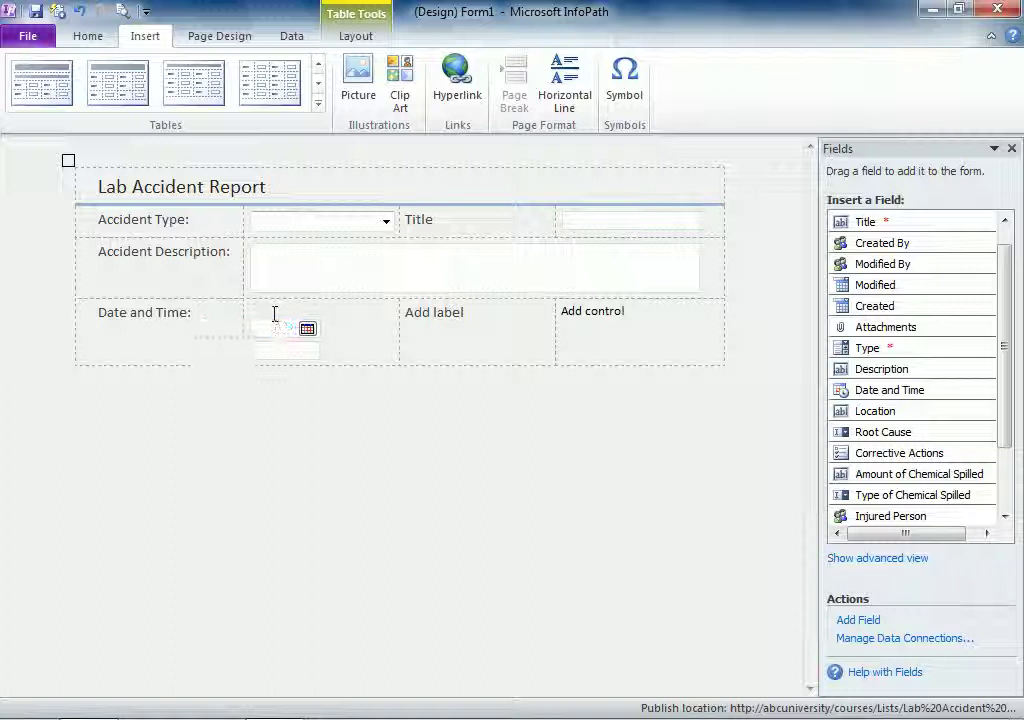
pyautogui.click(316, 309)
pyautogui.press('BackSpace')
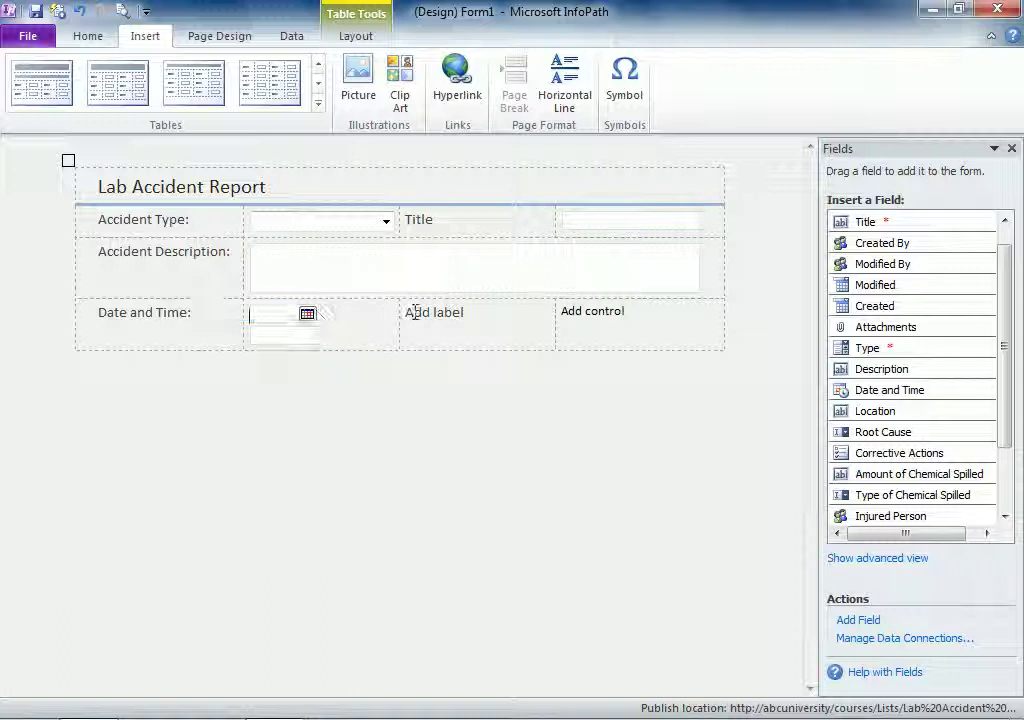
# Add the Location box to row three with 'Location:' in the label cell beside it
pyautogui.moveTo(840, 410); pyautogui.dragTo(568, 316)
pyautogui.click(590, 306)
pyautogui.hotkey('ctrl', 'x')
pyautogui.click(476, 318)
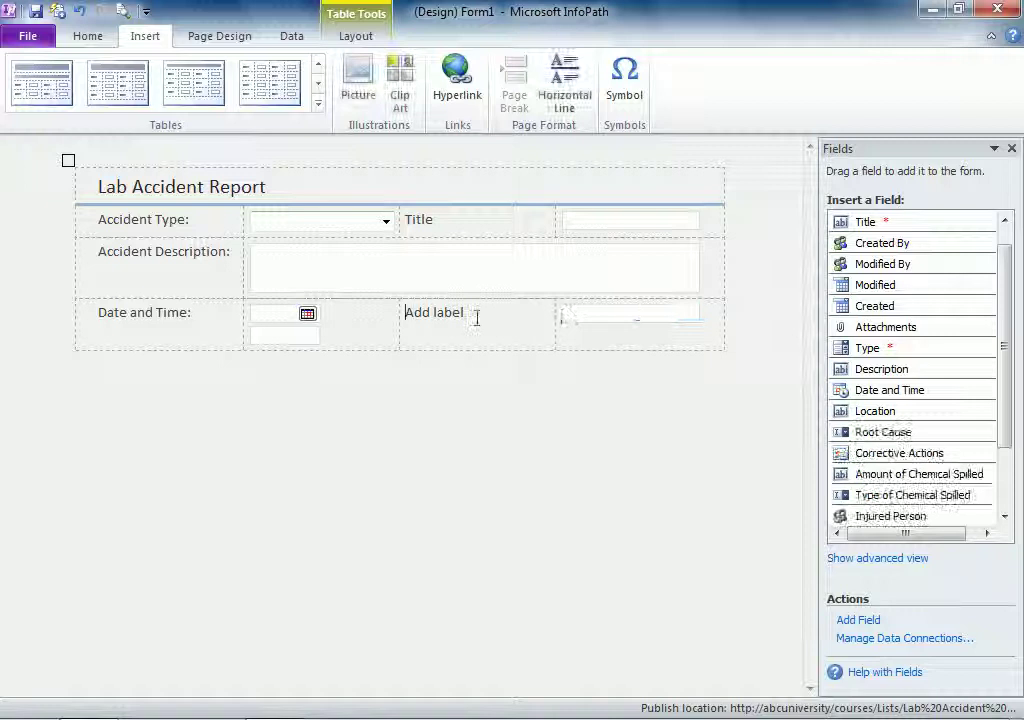
pyautogui.write('Location:')
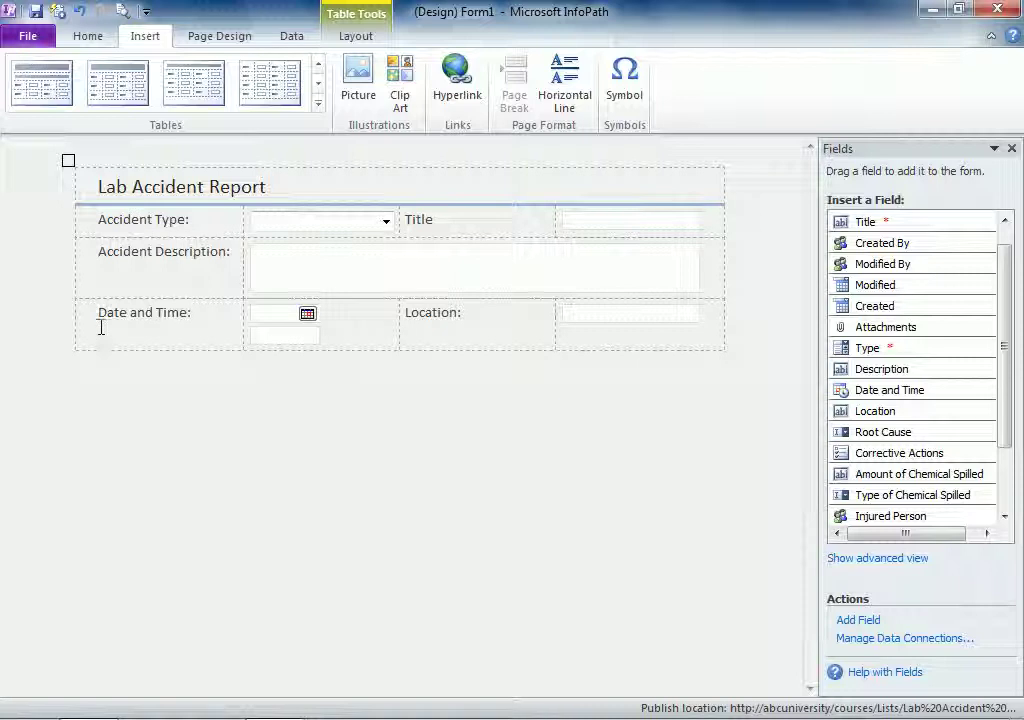
# Insert rows below the table and place the Root Cause dropdown in the first new row
pyautogui.click(68, 161)
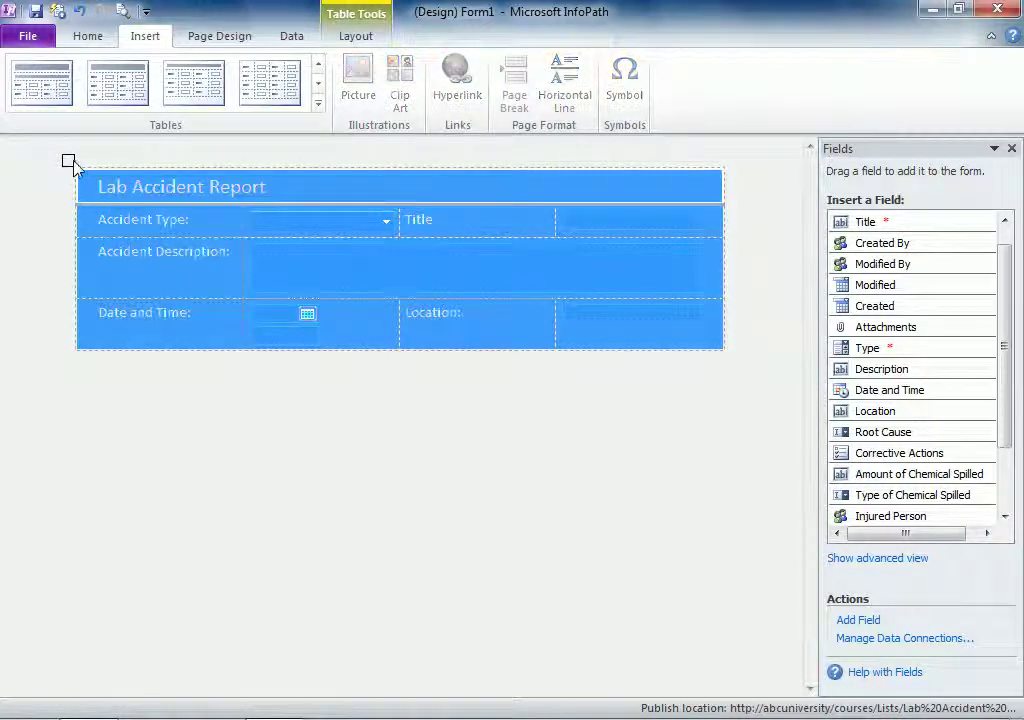
pyautogui.rightClick(70, 163)
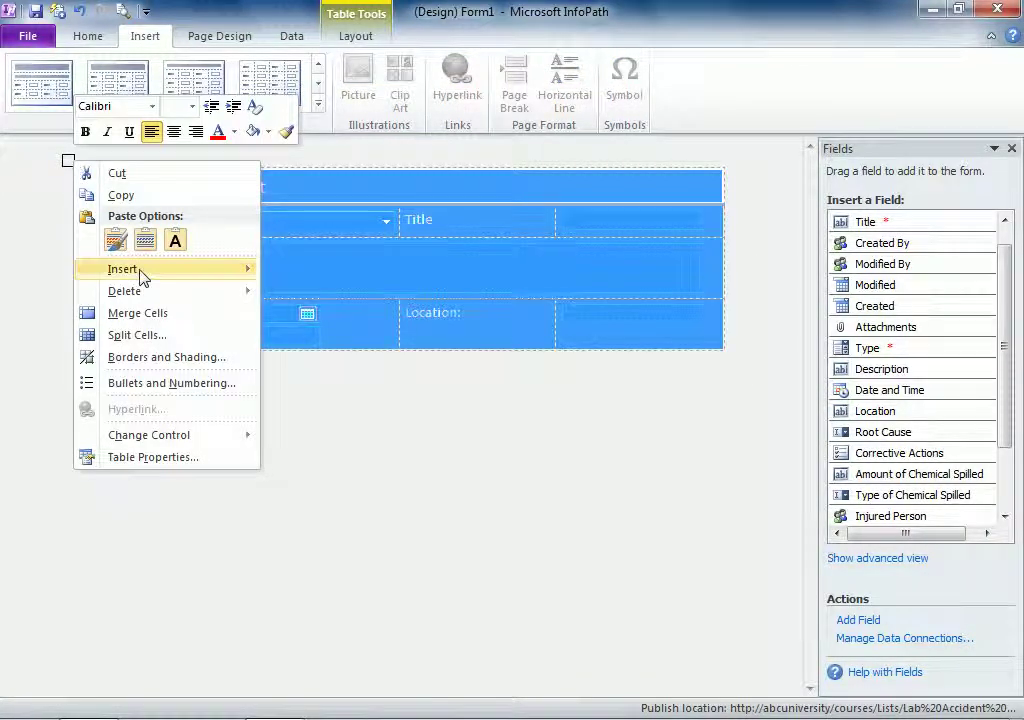
pyautogui.moveTo(140, 276)
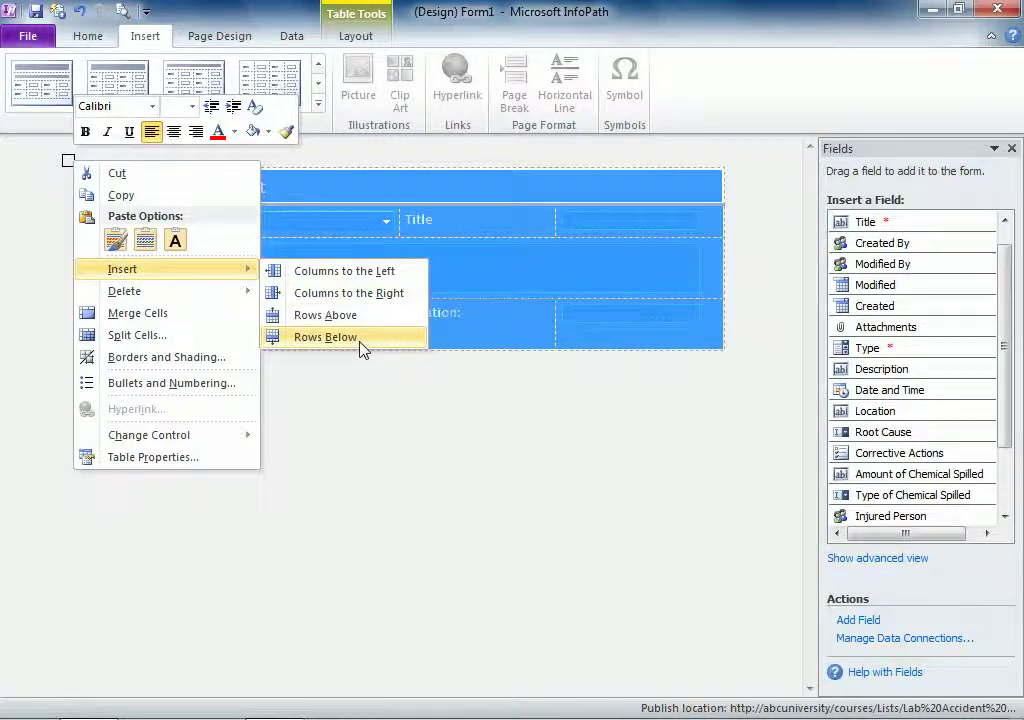
pyautogui.click(326, 337)
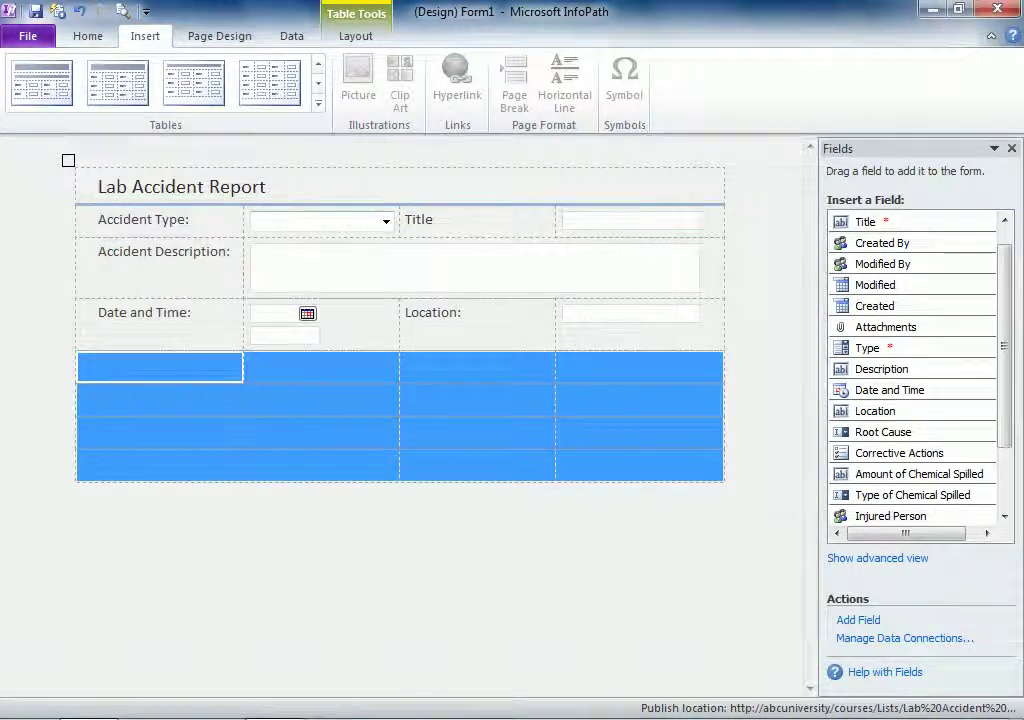
pyautogui.click(304, 370)
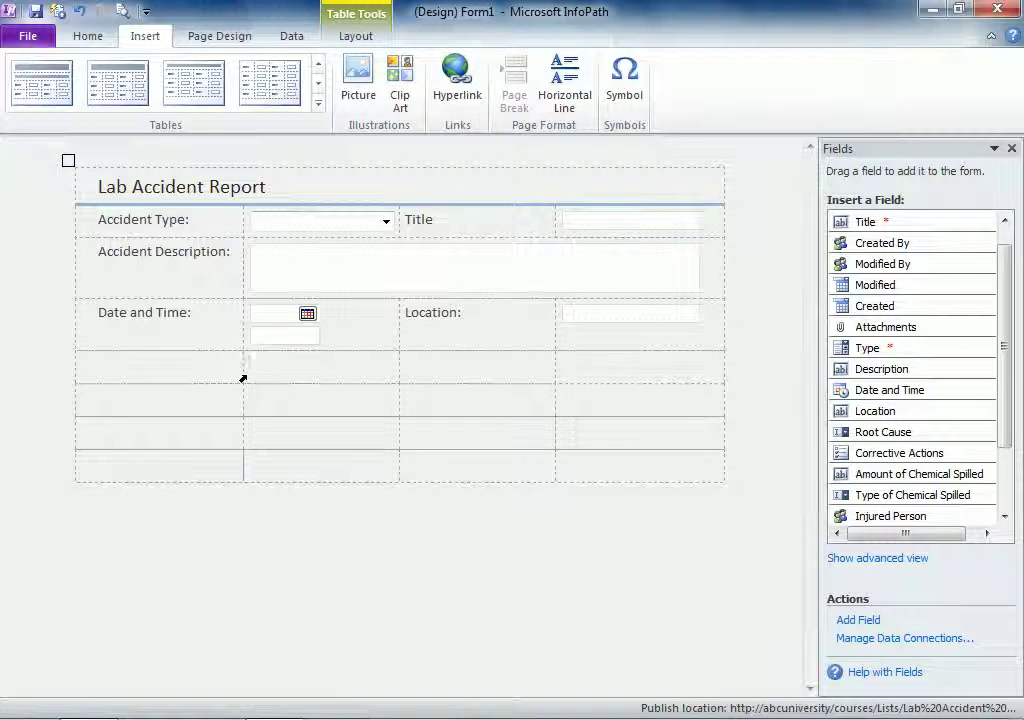
pyautogui.moveTo(843, 431); pyautogui.dragTo(281, 373)
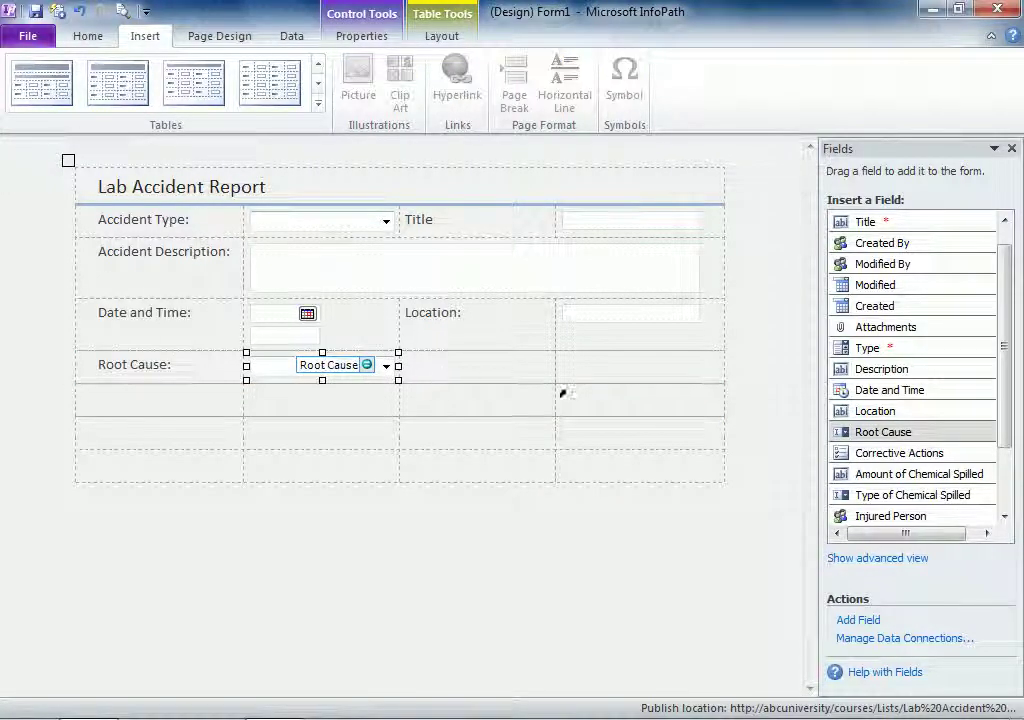
# Add the Corrective Actions box beside Root Cause and relabel 'Value:' as 'Corrective Actions'
pyautogui.moveTo(880, 455); pyautogui.dragTo(546, 380)
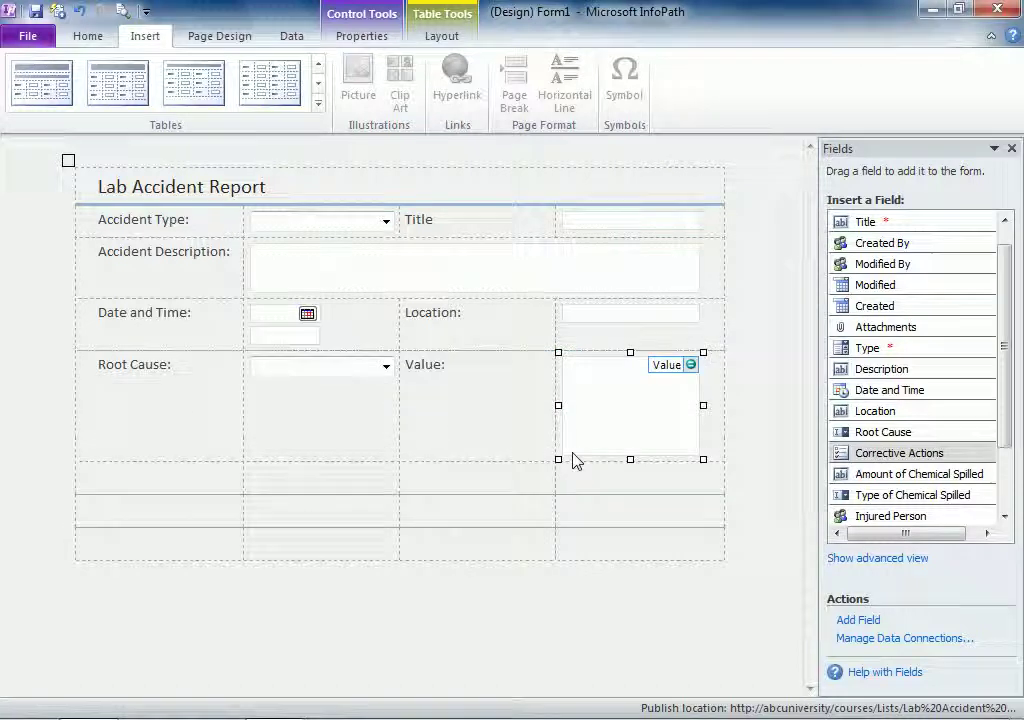
pyautogui.click(469, 368)
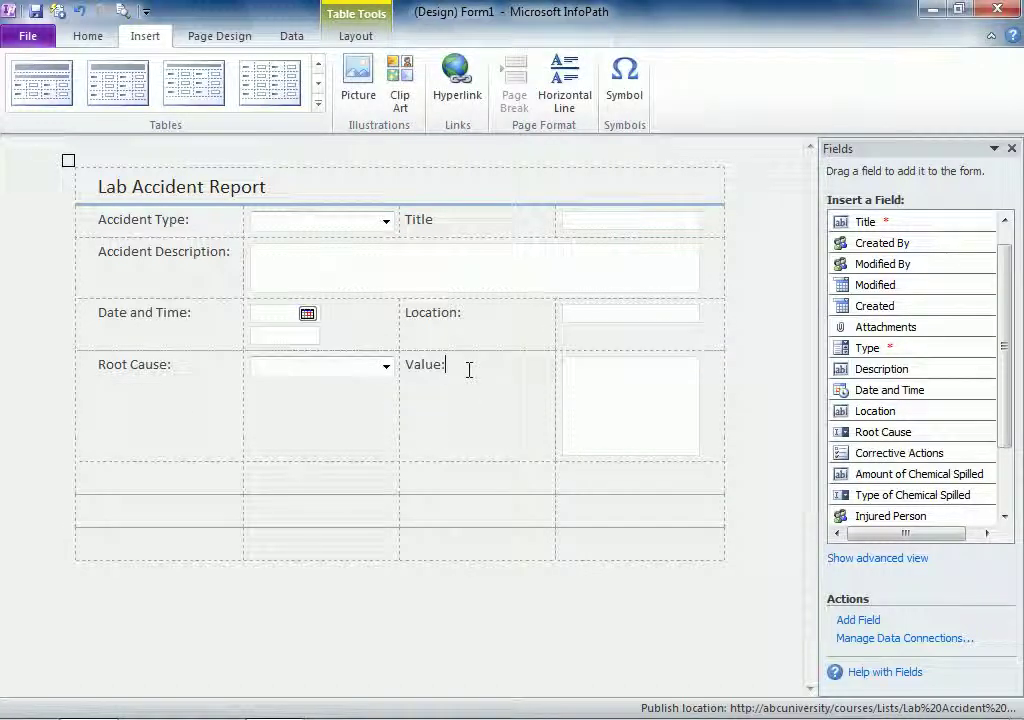
pyautogui.press('BackSpace')
pyautogui.press('BackSpace')
pyautogui.press('BackSpace')
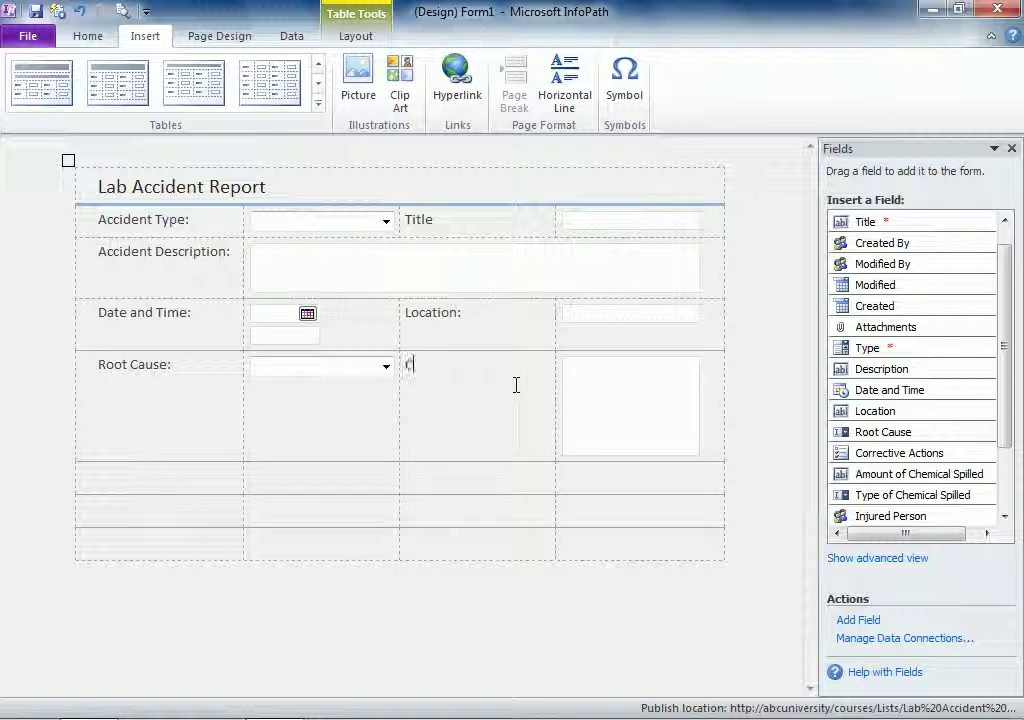
pyautogui.write('Corrective Act')
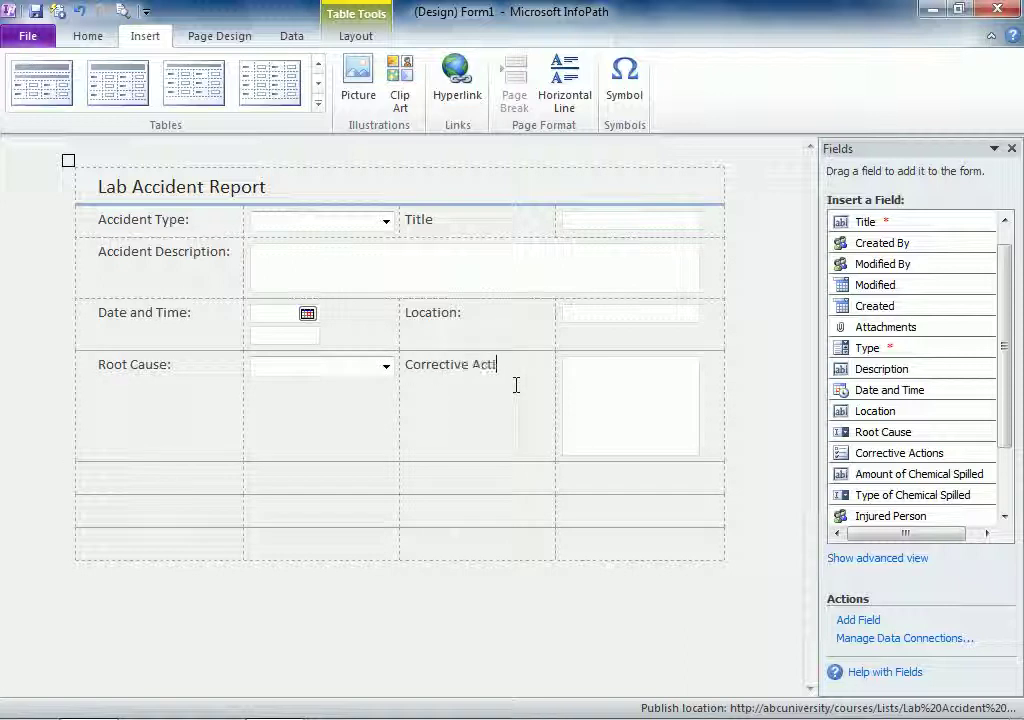
pyautogui.write('ions:')
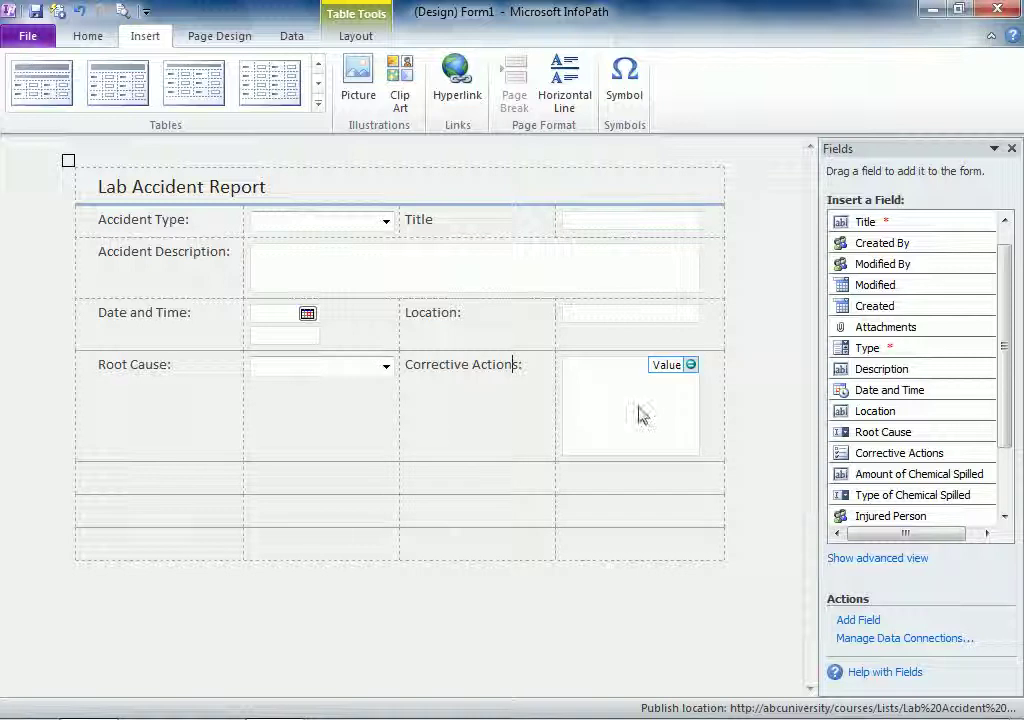
pyautogui.click(485, 407)
pyautogui.hotkey('shift', 'Right')
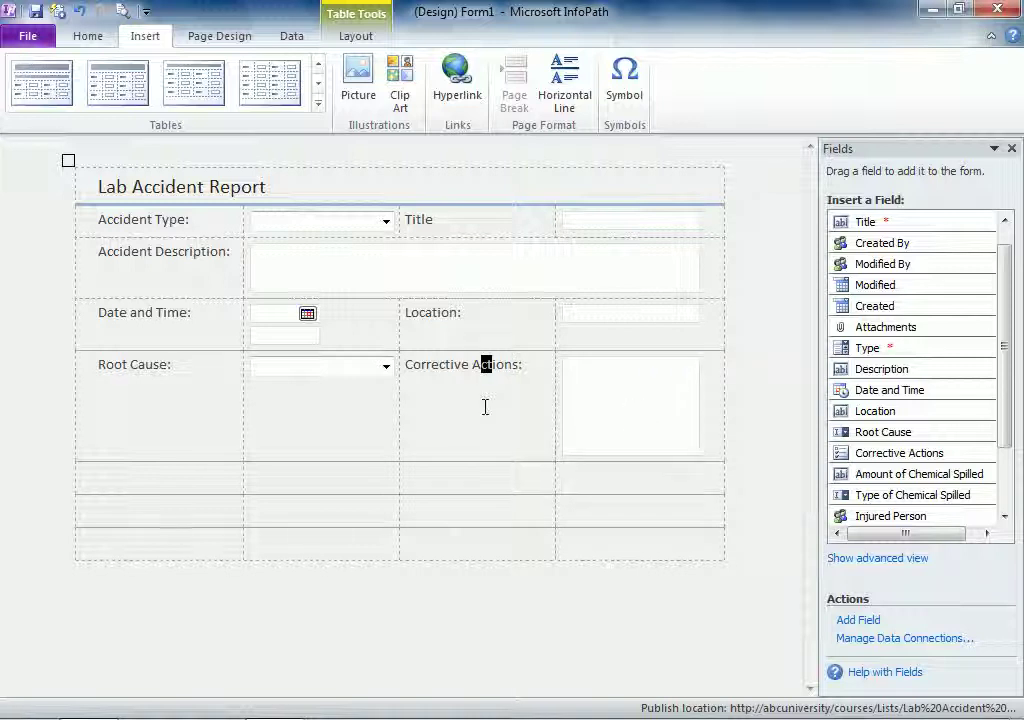
# Merge the Corrective Actions label cell with the empty cell to its right
pyautogui.click(403, 370)
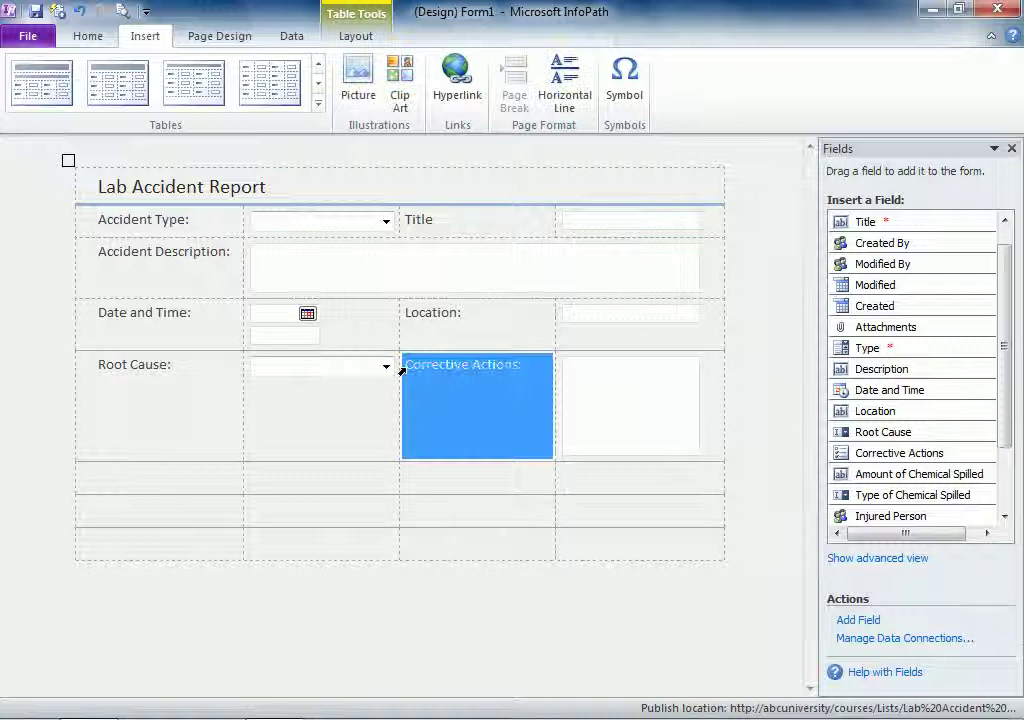
pyautogui.hotkey('shift', 'Right')
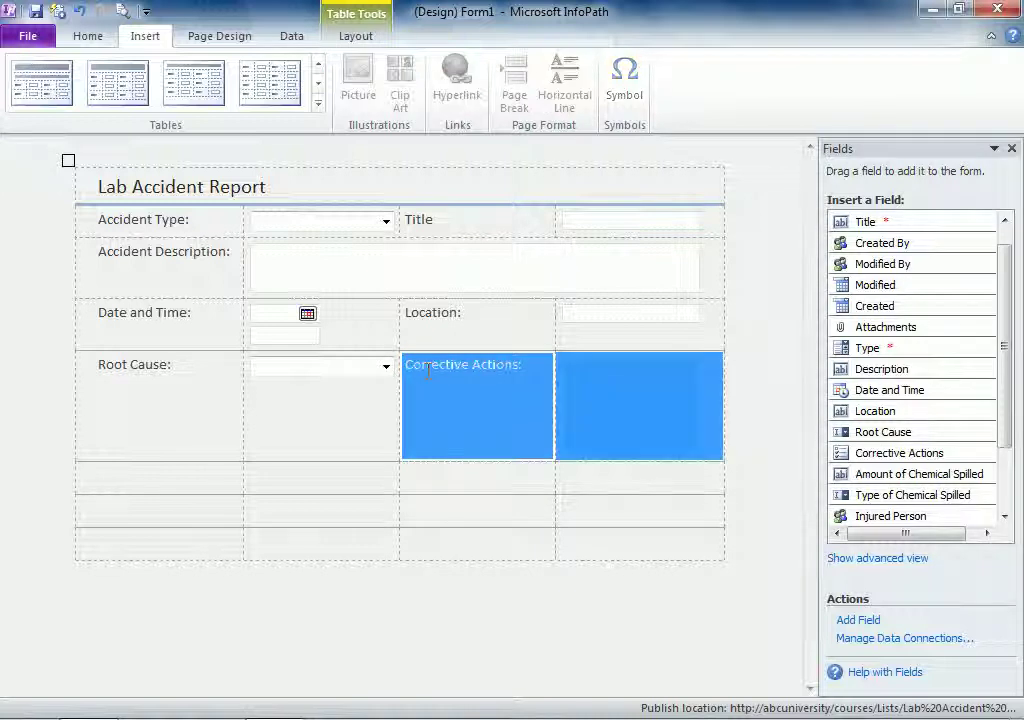
pyautogui.rightClick(428, 370)
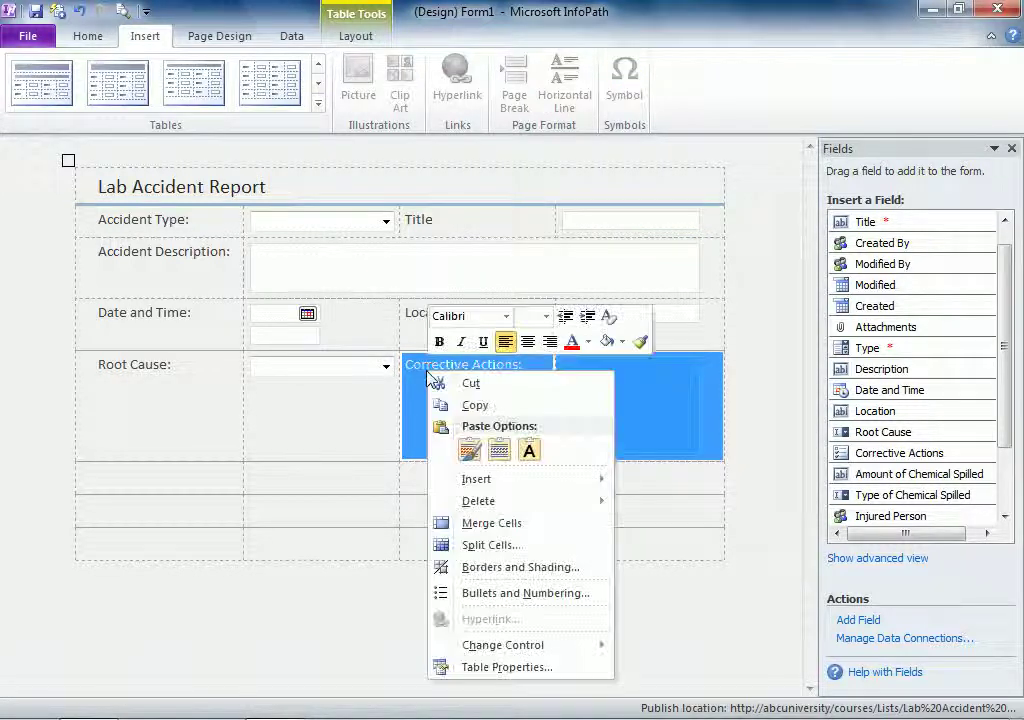
pyautogui.click(478, 522)
pyautogui.click(529, 410)
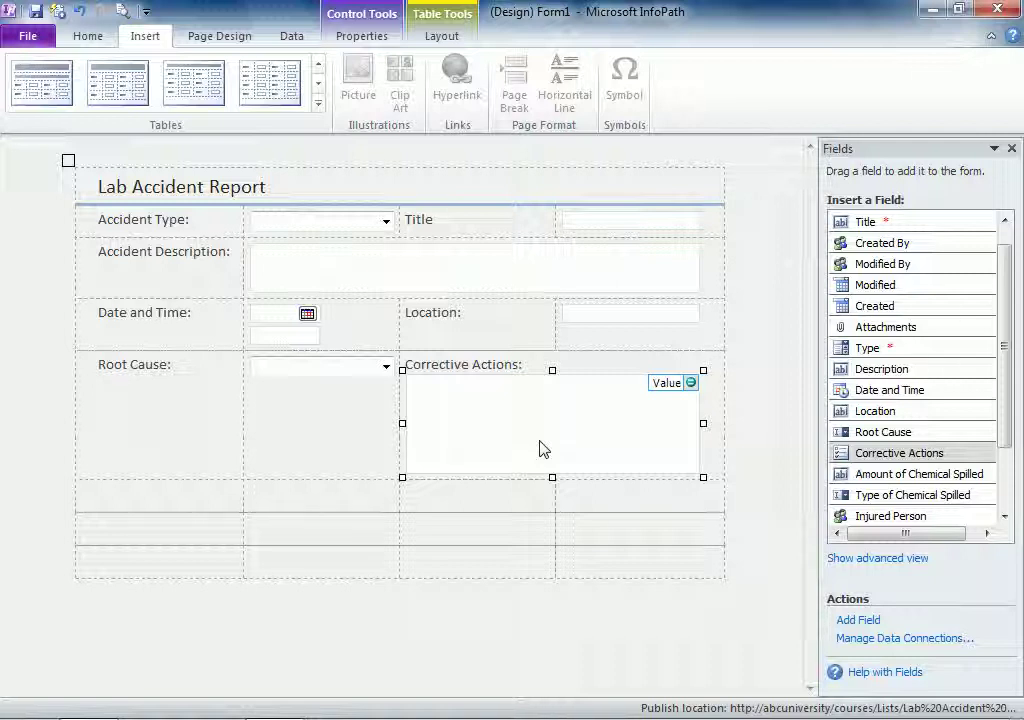
# Delete the three leftover empty rows below the Root Cause and Corrective Actions row
pyautogui.click(211, 502)
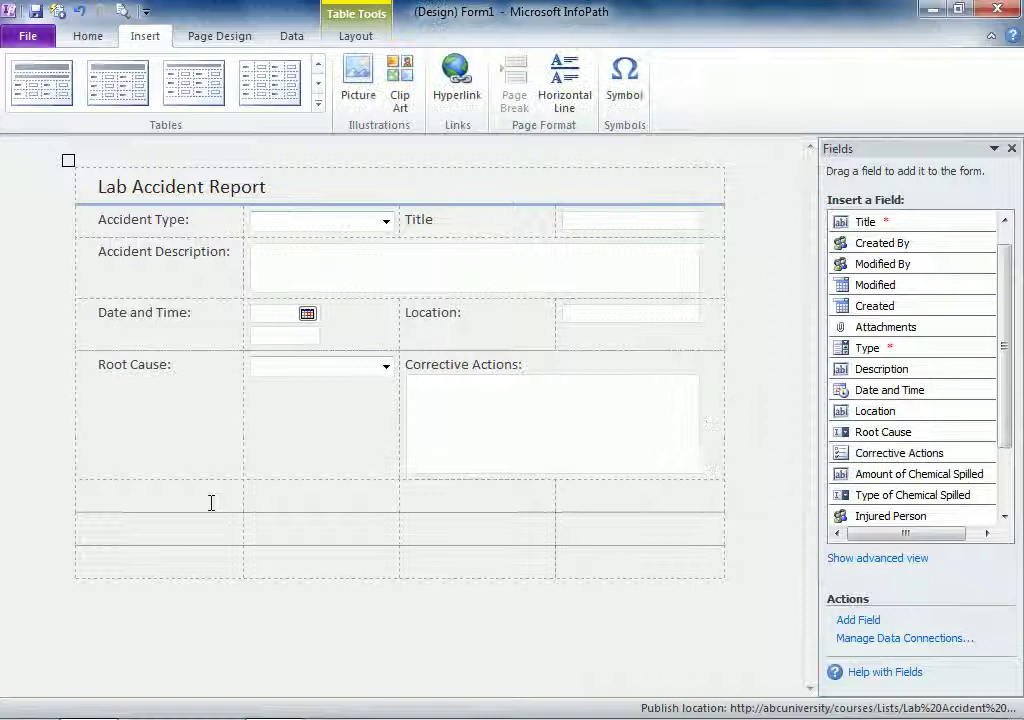
pyautogui.hotkey('shift', 'Right')
pyautogui.hotkey('shift', 'Right')
pyautogui.hotkey('shift', 'Right')
pyautogui.hotkey('shift', 'Right')
pyautogui.hotkey('shift', 'Down')
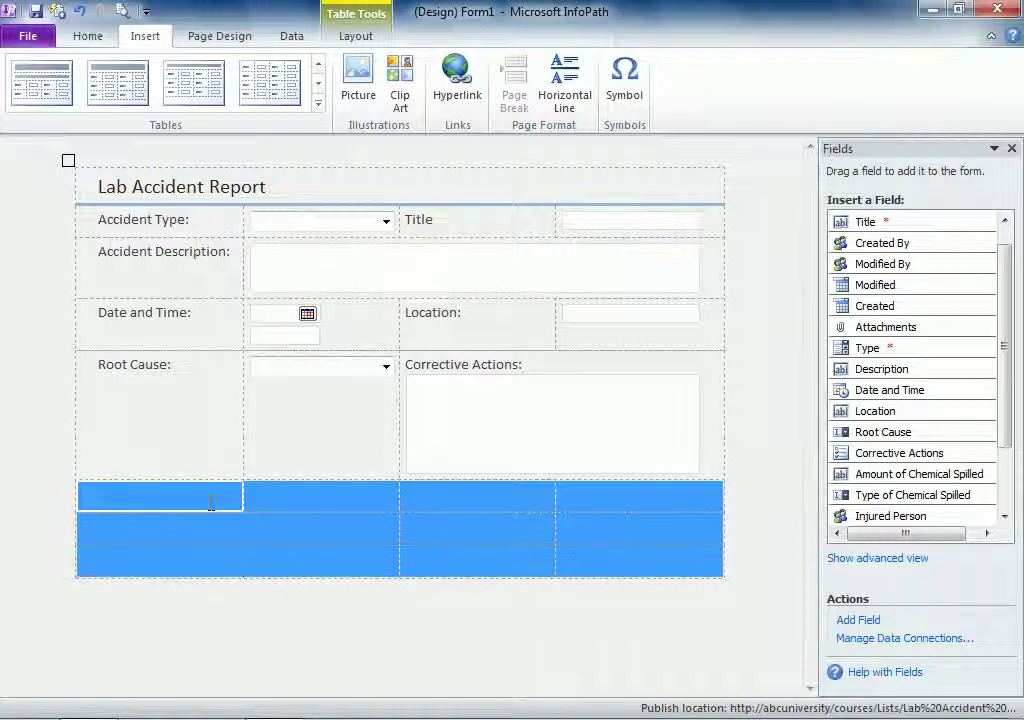
pyautogui.press('Delete')
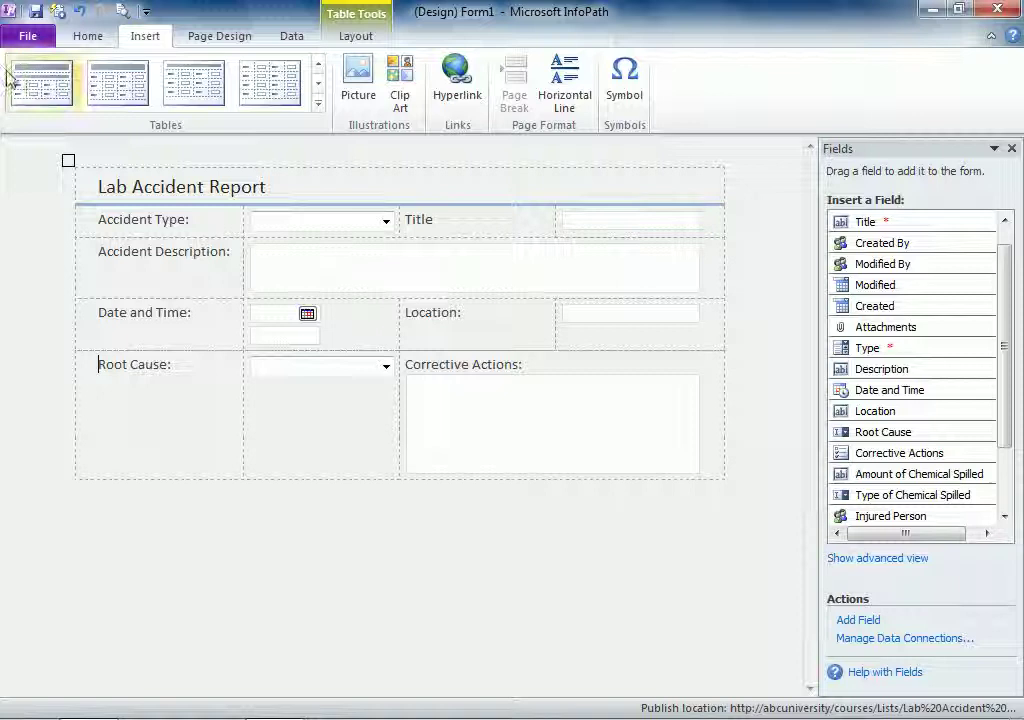
# Quick Publish the form to the Lab Accident Report list and open the list in the browser
pyautogui.click(22, 36)
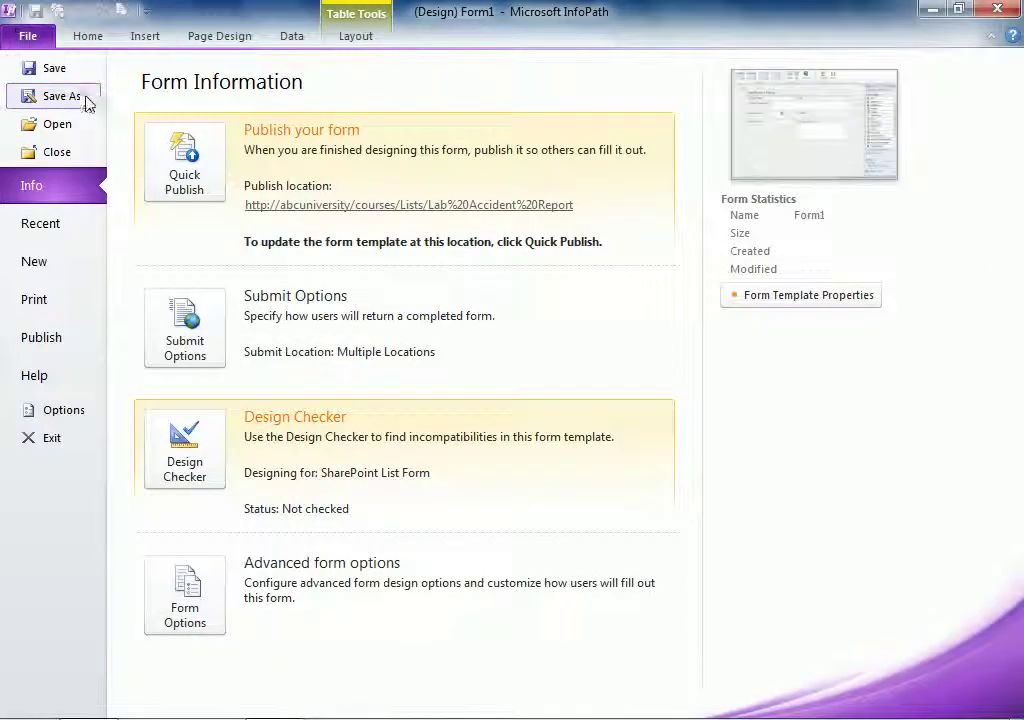
pyautogui.click(200, 187)
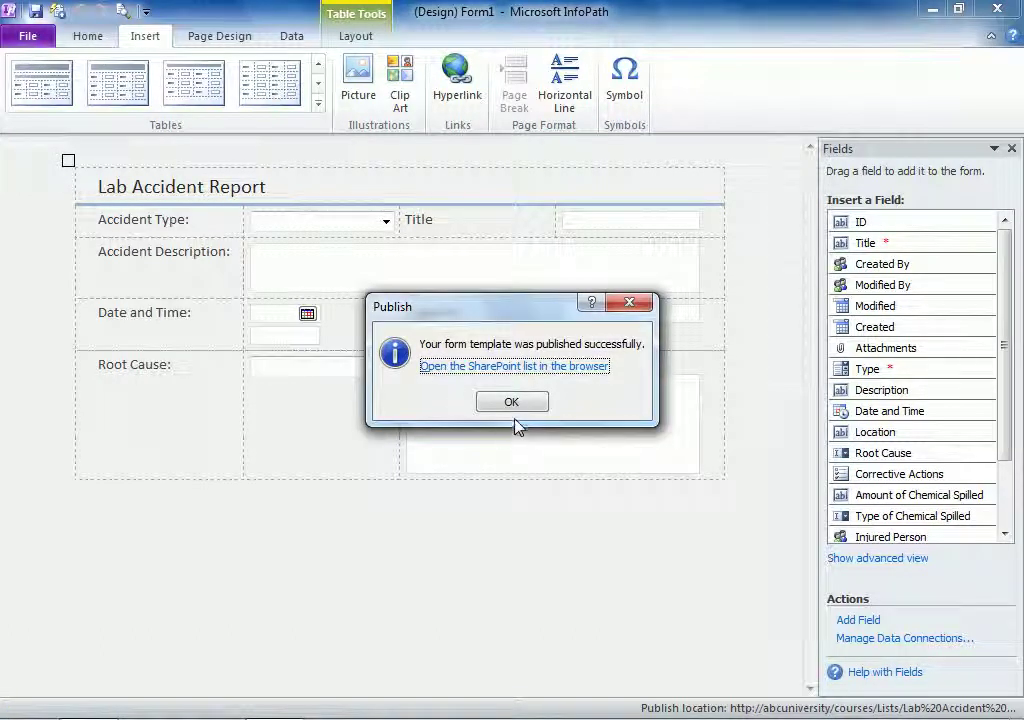
pyautogui.click(518, 368)
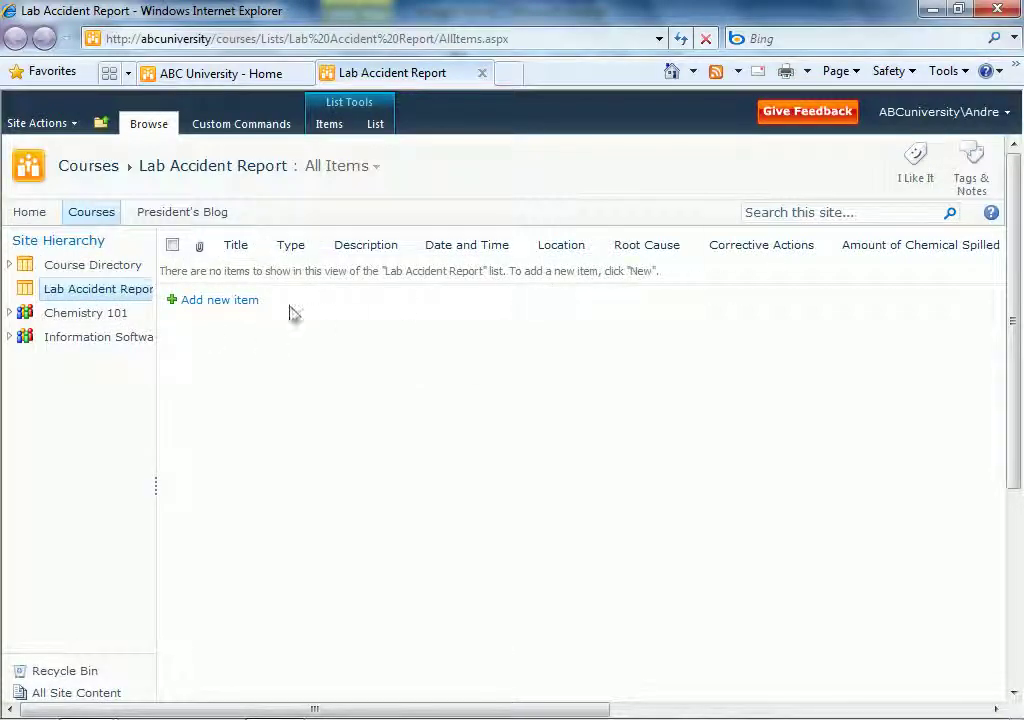
pyautogui.click(220, 302)
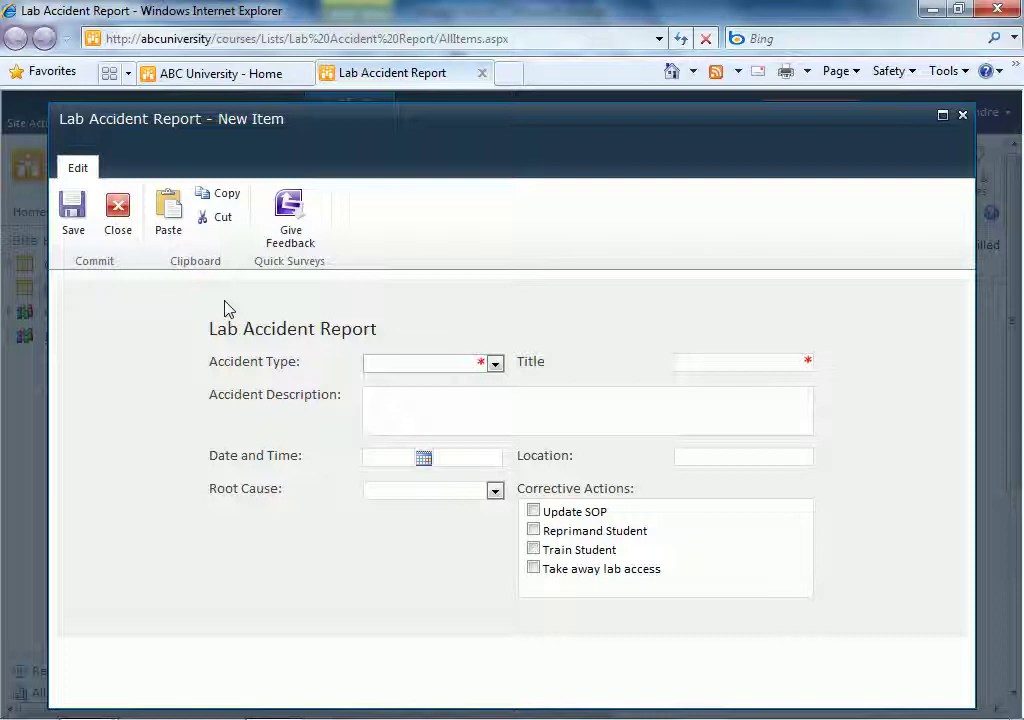
pyautogui.click(424, 463)
pyautogui.click(480, 534)
pyautogui.click(495, 492)
pyautogui.click(495, 492)
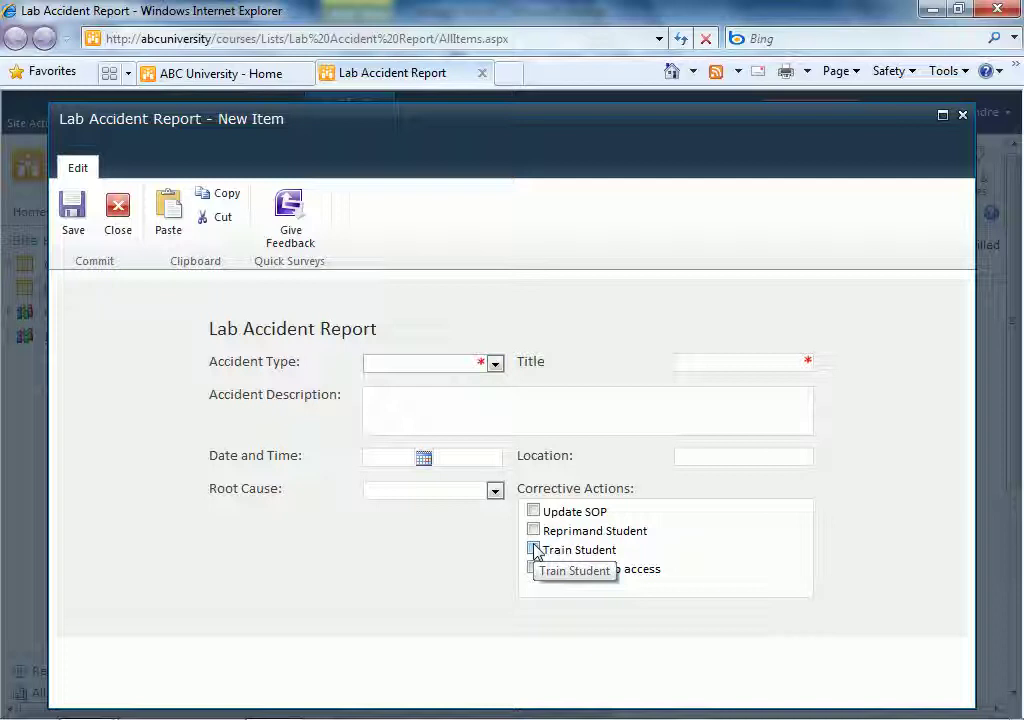
pyautogui.click(962, 116)
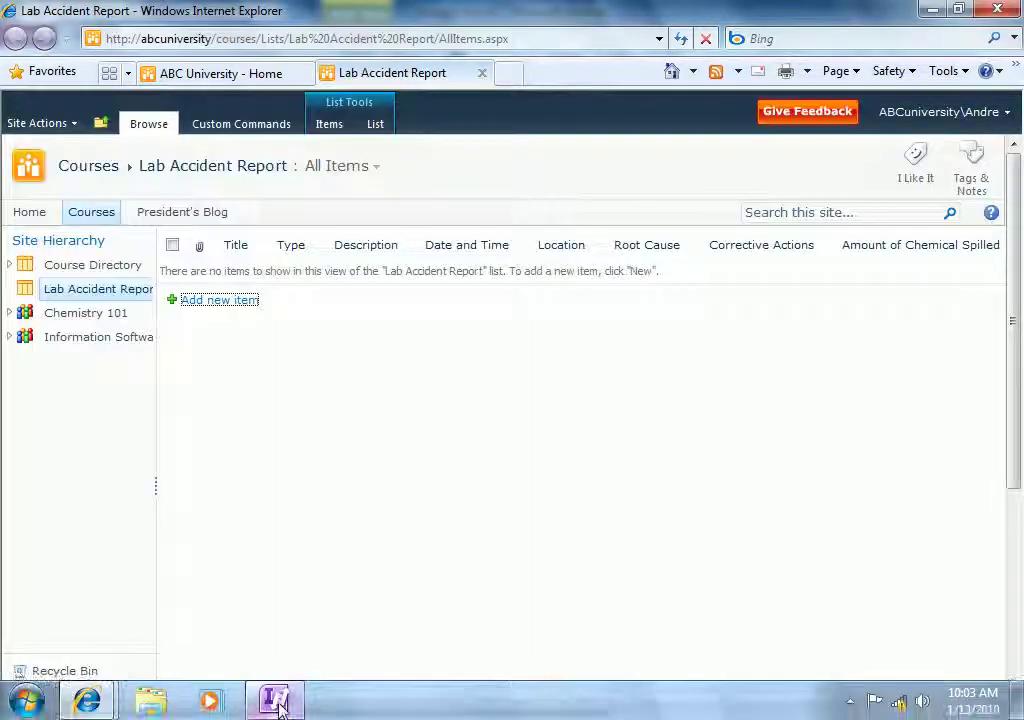
# Back in InfoPath, insert a Section control below the accident report table
pyautogui.click(278, 703)
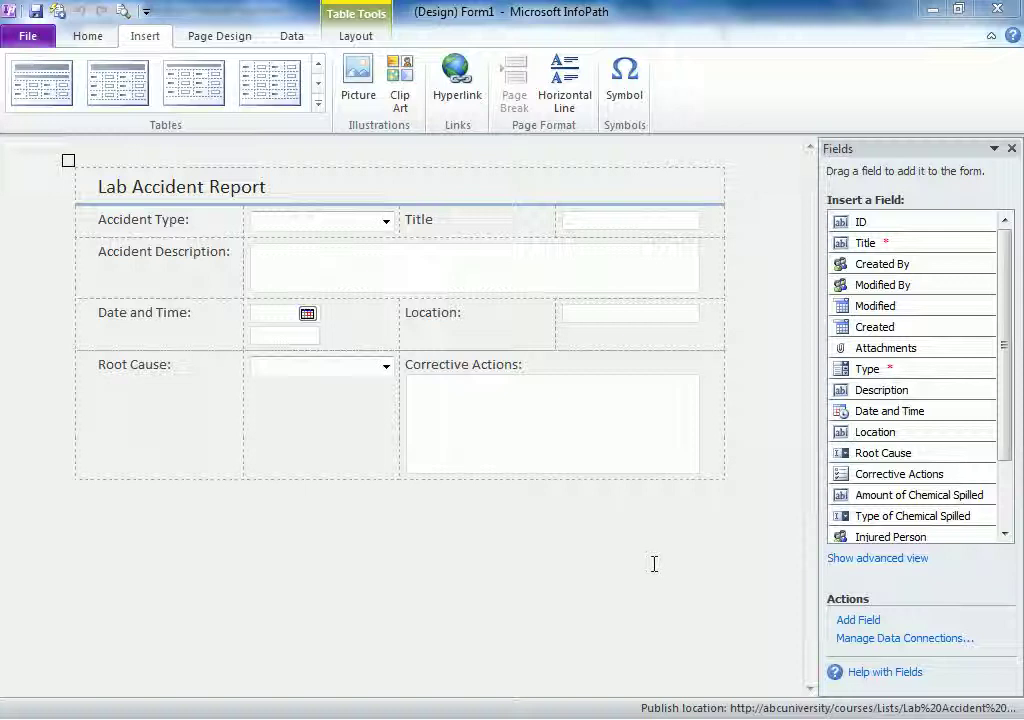
pyautogui.click(88, 38)
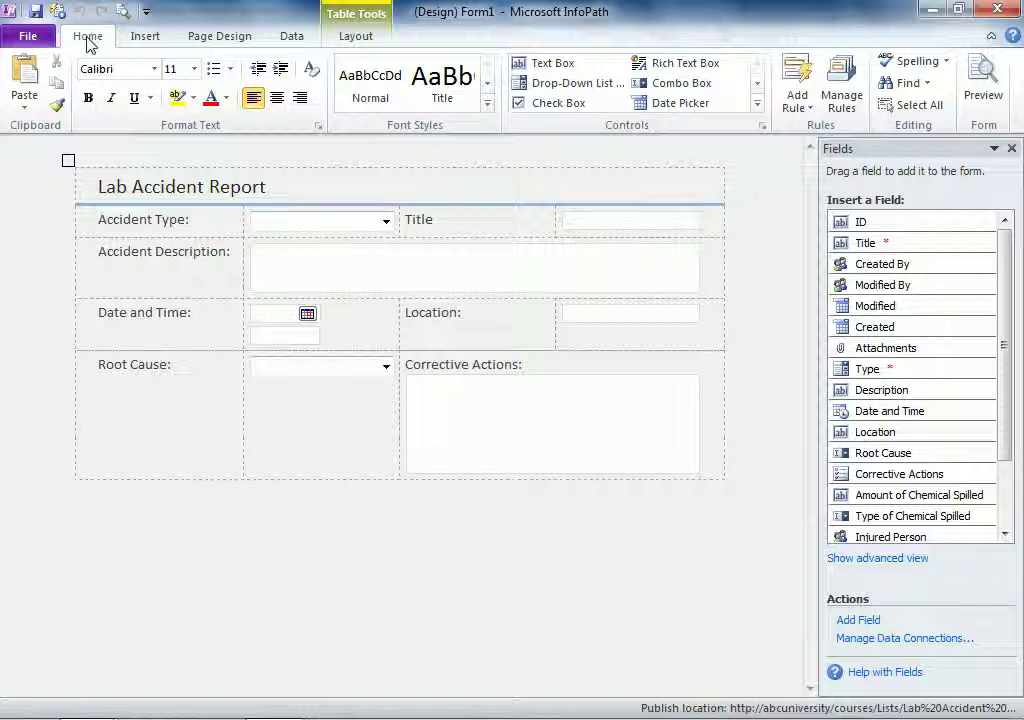
pyautogui.click(89, 512)
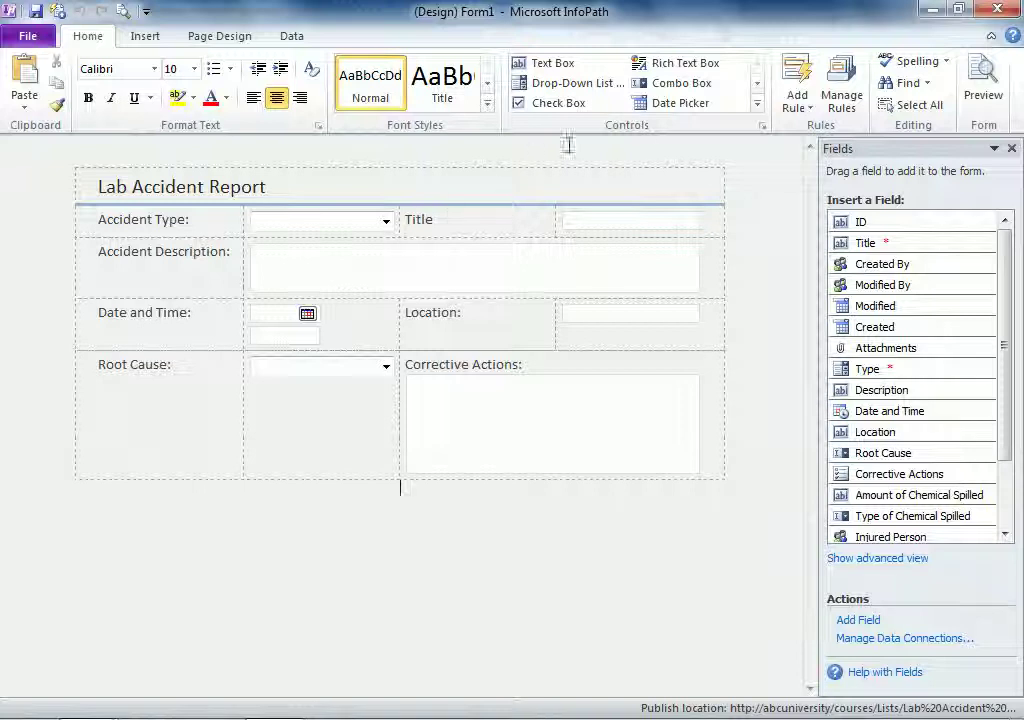
pyautogui.click(758, 88)
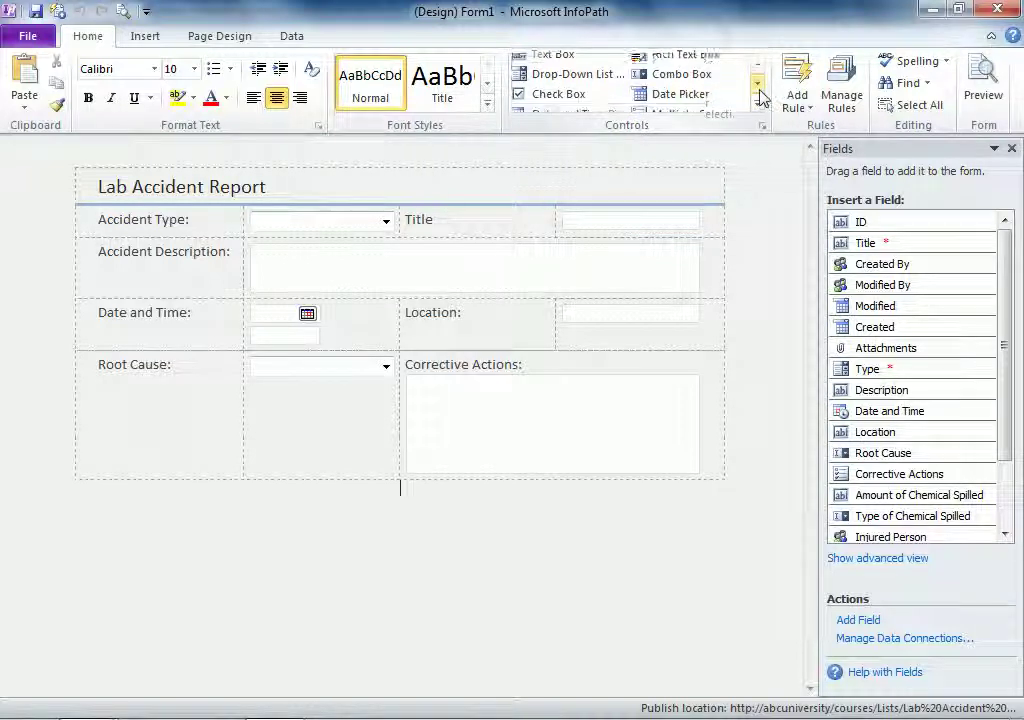
pyautogui.click(758, 88)
pyautogui.click(758, 88)
pyautogui.click(758, 88)
pyautogui.click(758, 90)
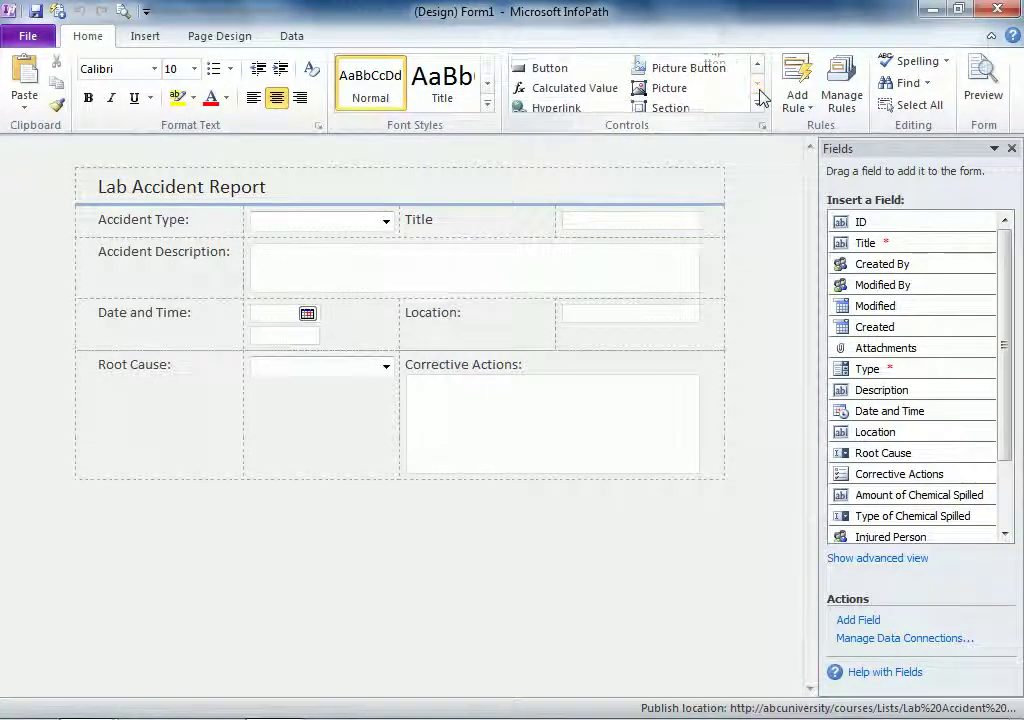
pyautogui.click(684, 106)
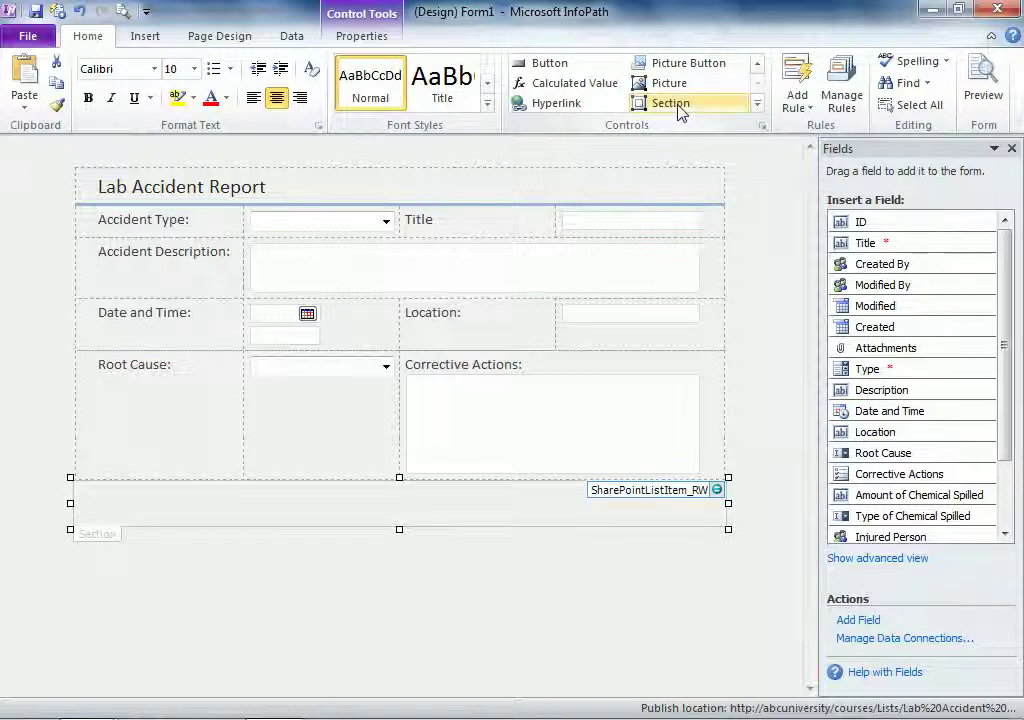
# Remove the surplus second section, leaving a single empty section
pyautogui.click(679, 112)
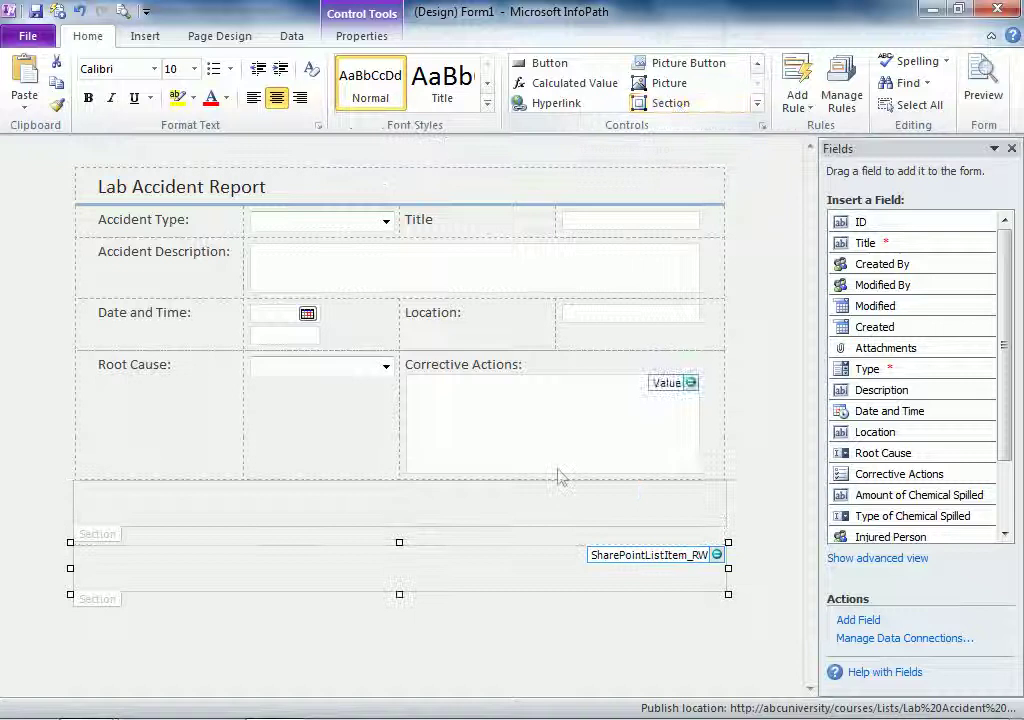
pyautogui.click(460, 512)
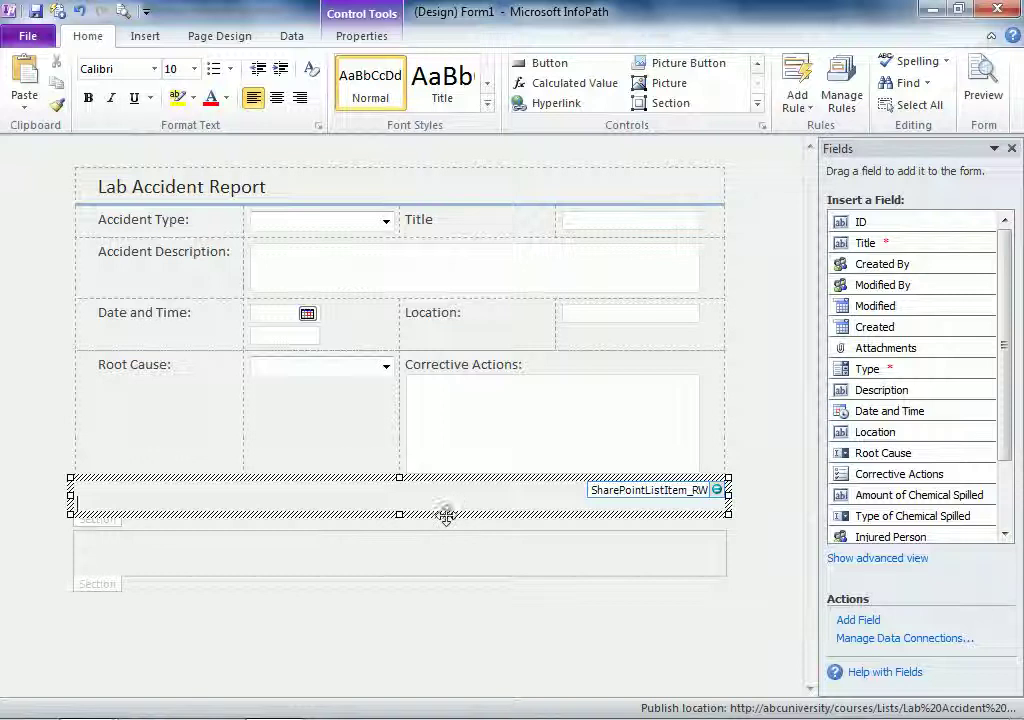
pyautogui.click(446, 515)
pyautogui.press('Delete')
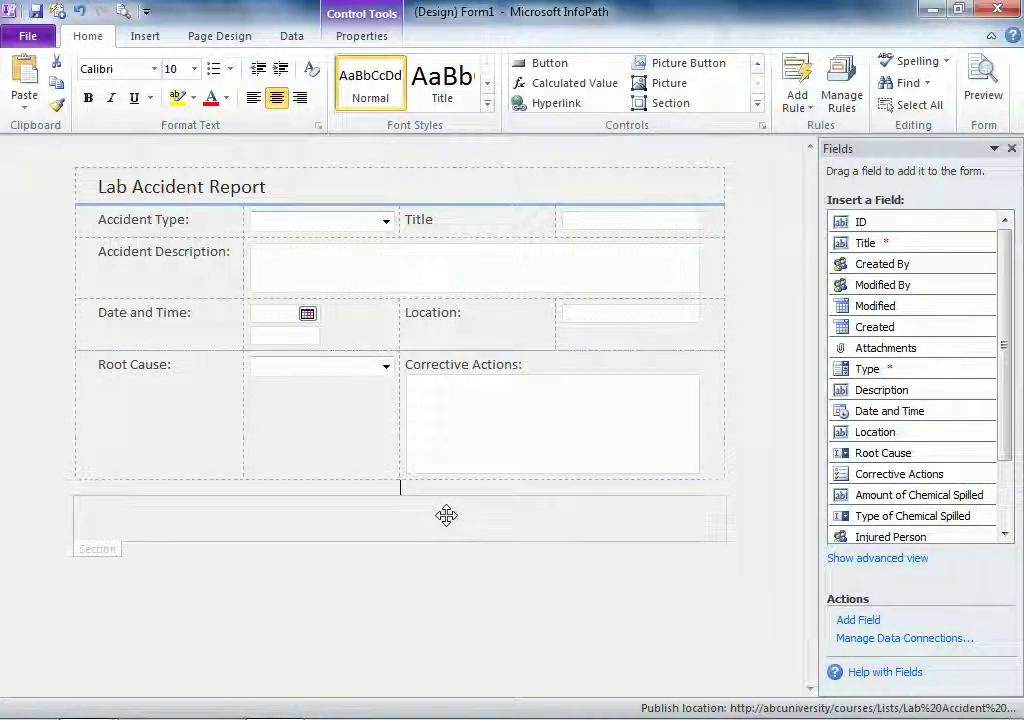
# Insert a Four Columns layout table into the section and title it 'Chemical Spills'
pyautogui.click(349, 518)
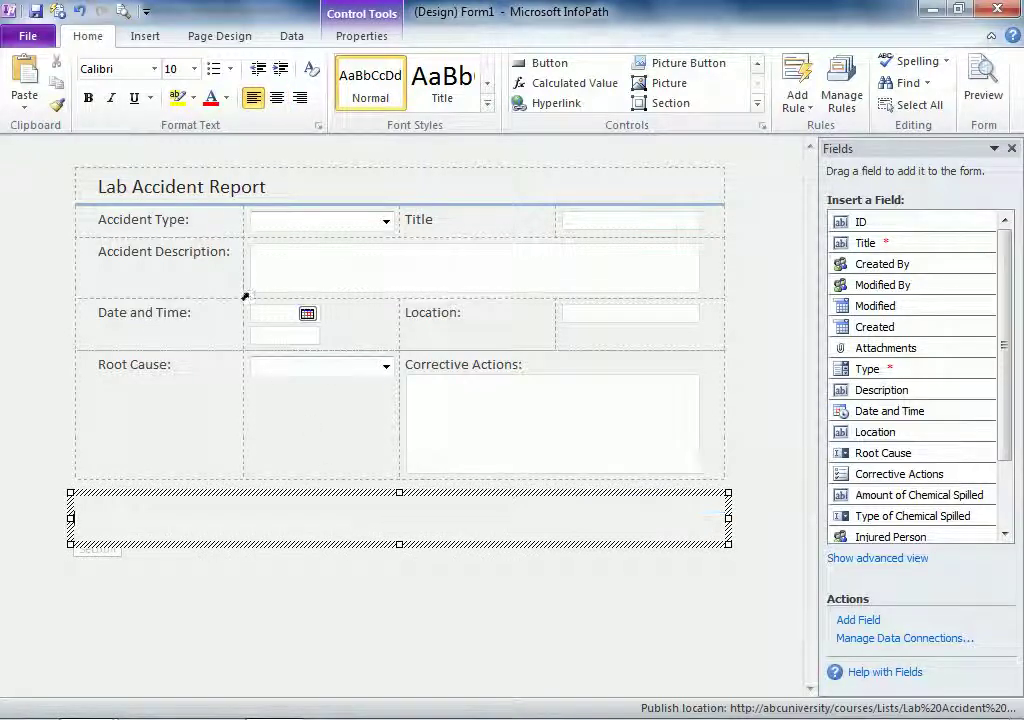
pyautogui.click(145, 37)
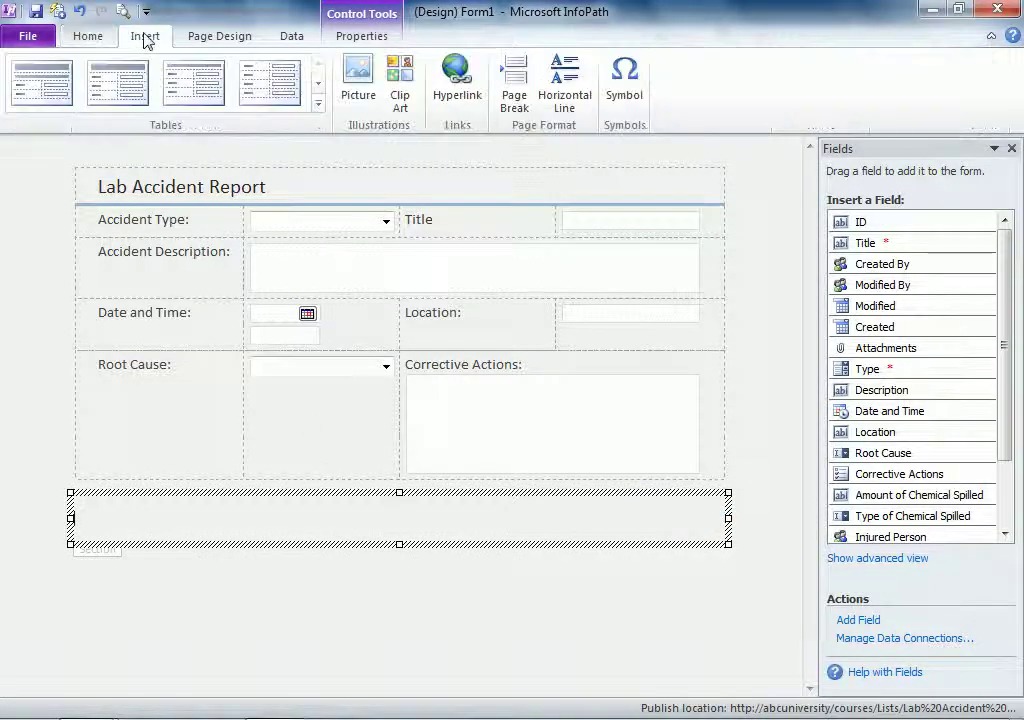
pyautogui.click(318, 104)
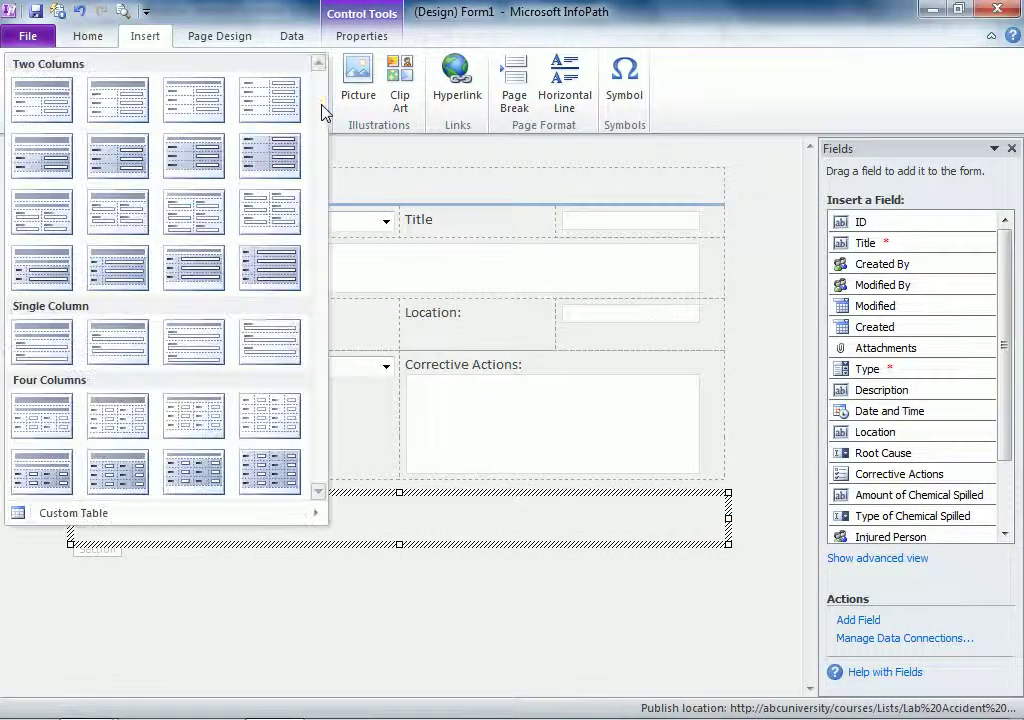
pyautogui.click(145, 418)
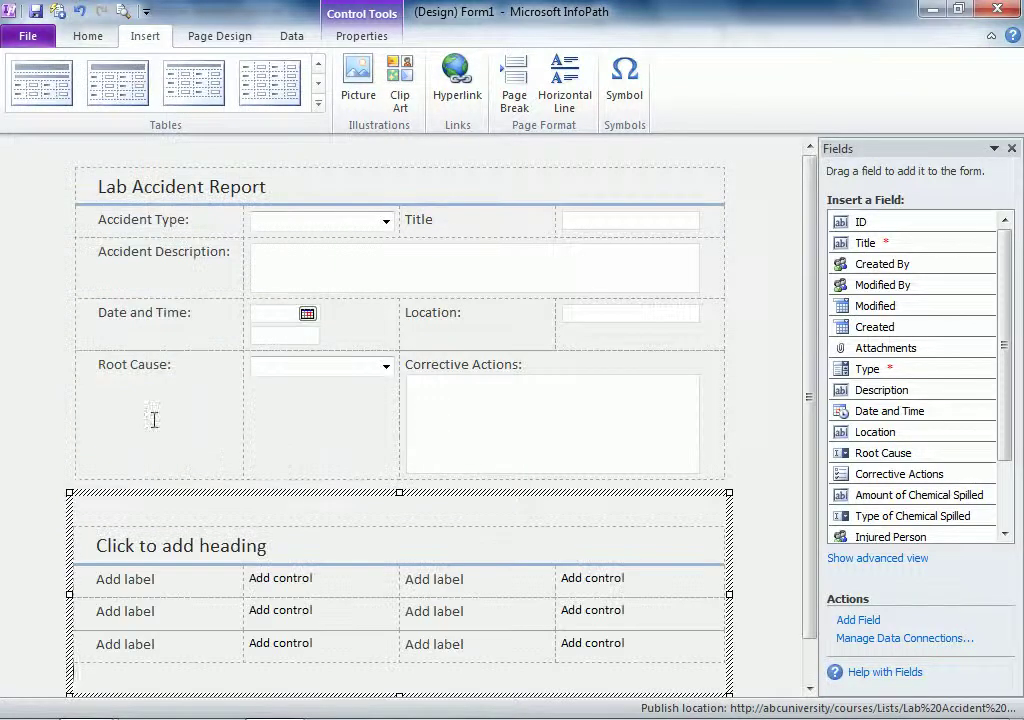
pyautogui.click(327, 556)
pyautogui.write('Chemical Spills')
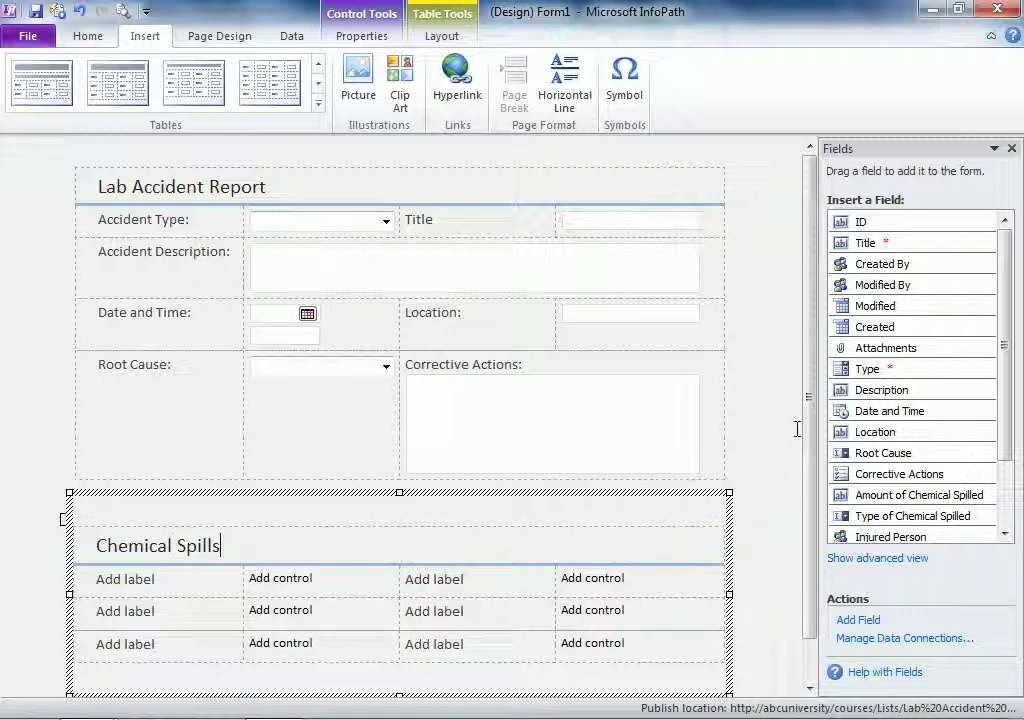
# Place Amount of Chemical Spilled and Type of Chemical Spilled side by side in the table's first row
pyautogui.scroll(-1, 807, 400)
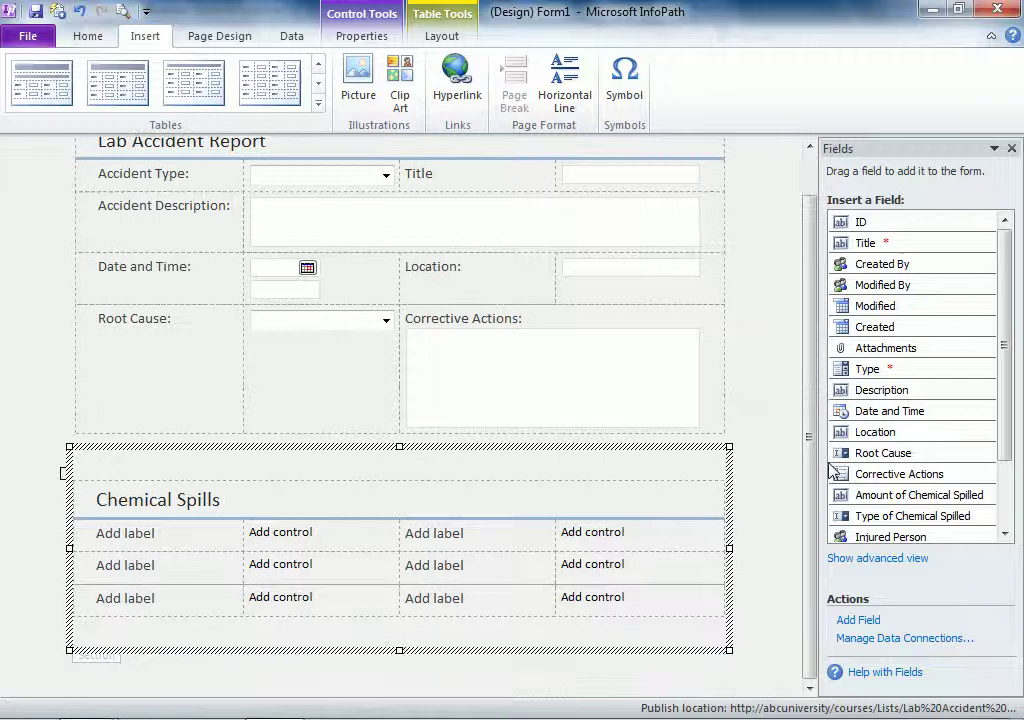
pyautogui.moveTo(1002, 366); pyautogui.dragTo(1013, 441)
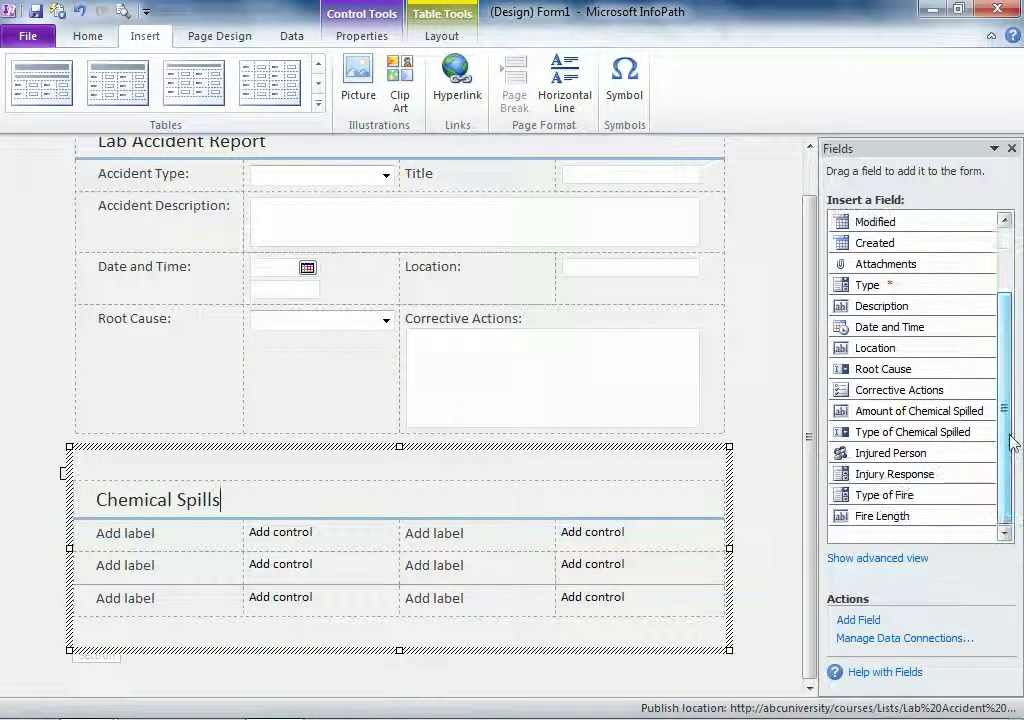
pyautogui.moveTo(875, 411); pyautogui.dragTo(233, 542)
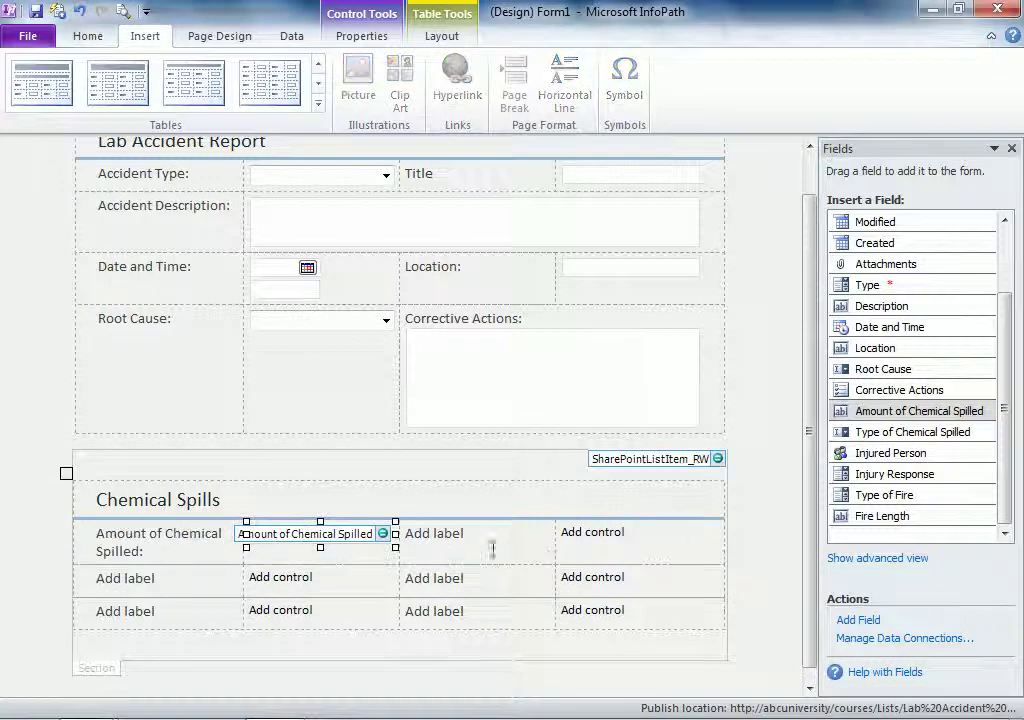
pyautogui.moveTo(912, 436); pyautogui.dragTo(550, 540)
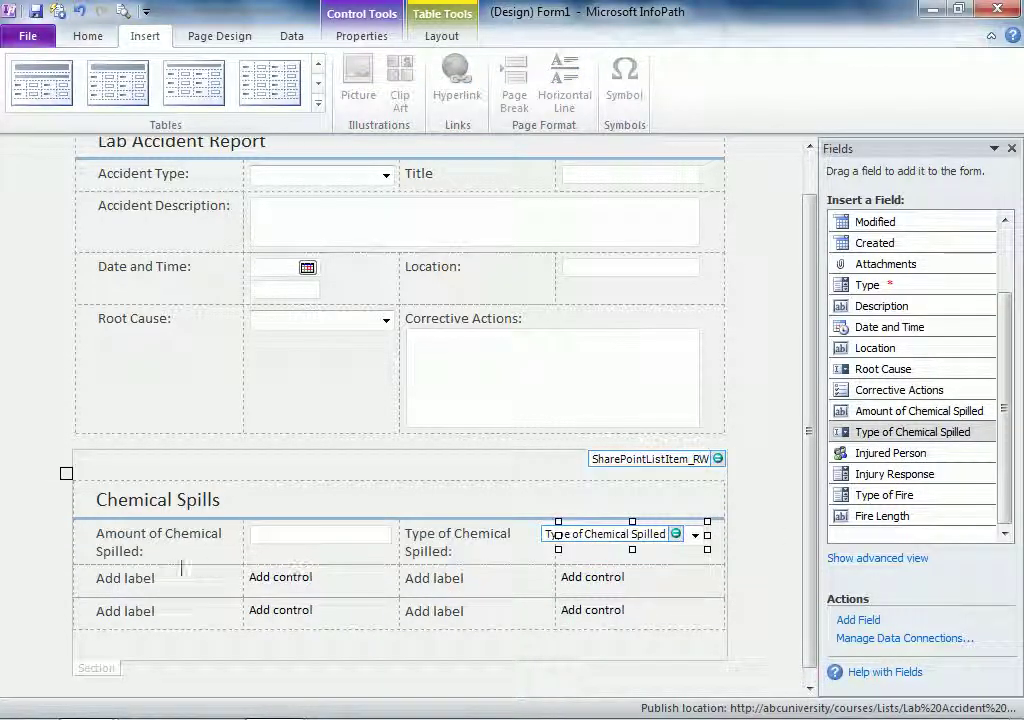
# Delete the two unused bottom rows of the Chemical Spills table
pyautogui.moveTo(122, 585); pyautogui.dragTo(641, 607)
pyautogui.press('Delete')
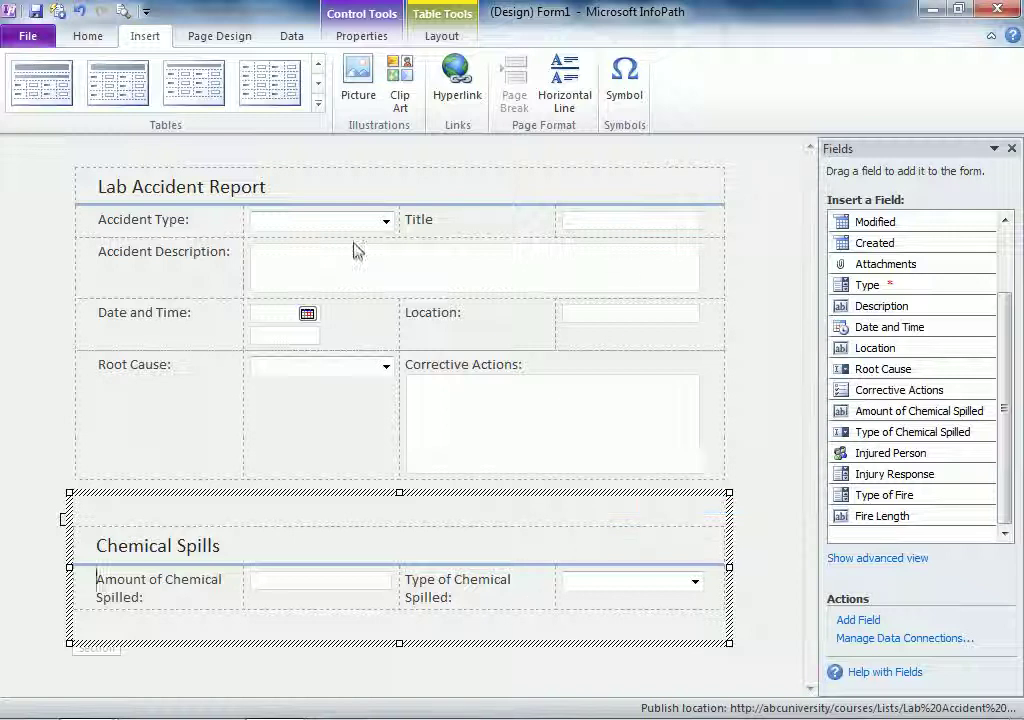
pyautogui.click(388, 220)
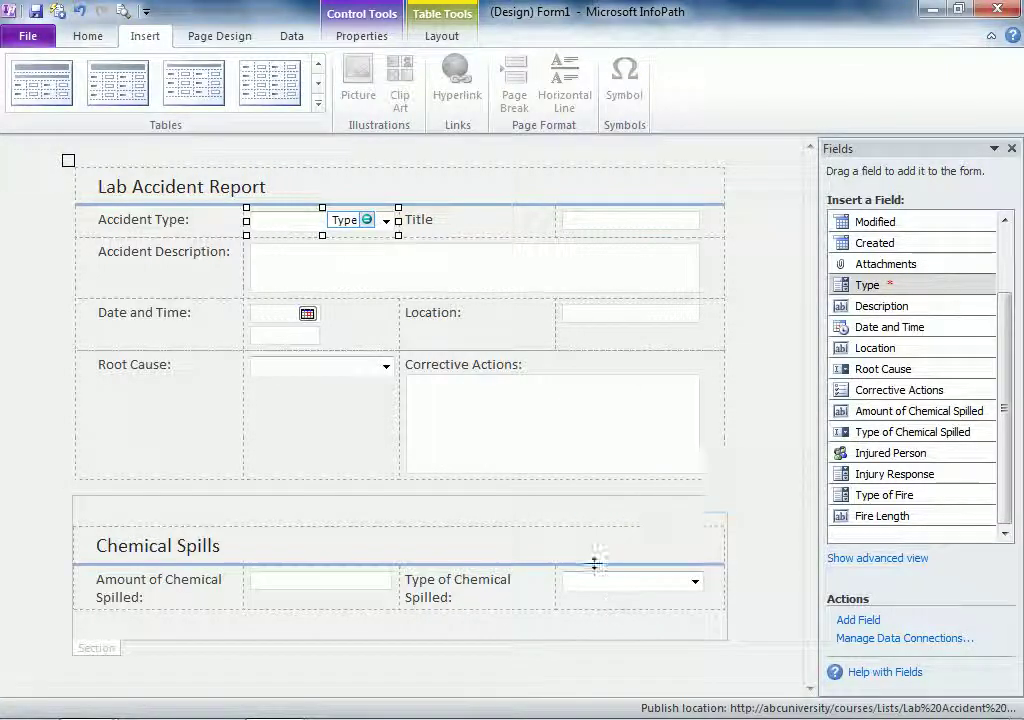
pyautogui.click(569, 524)
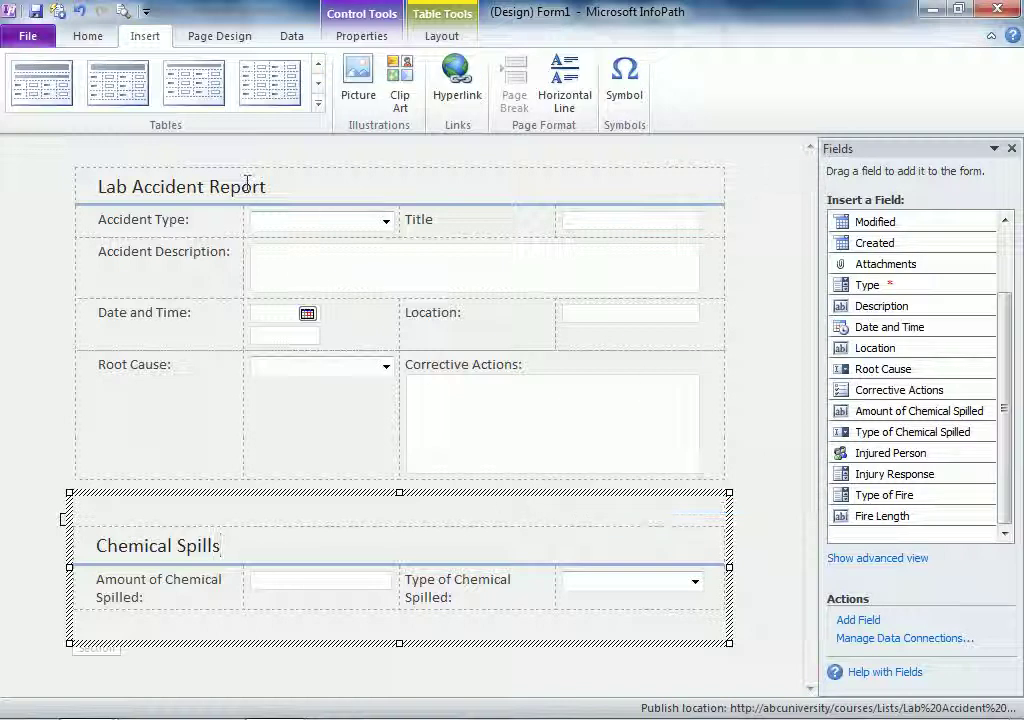
# Open Manage Rules for the Chemical Spills section and add a new Formatting rule, Rule 1
pyautogui.click(88, 38)
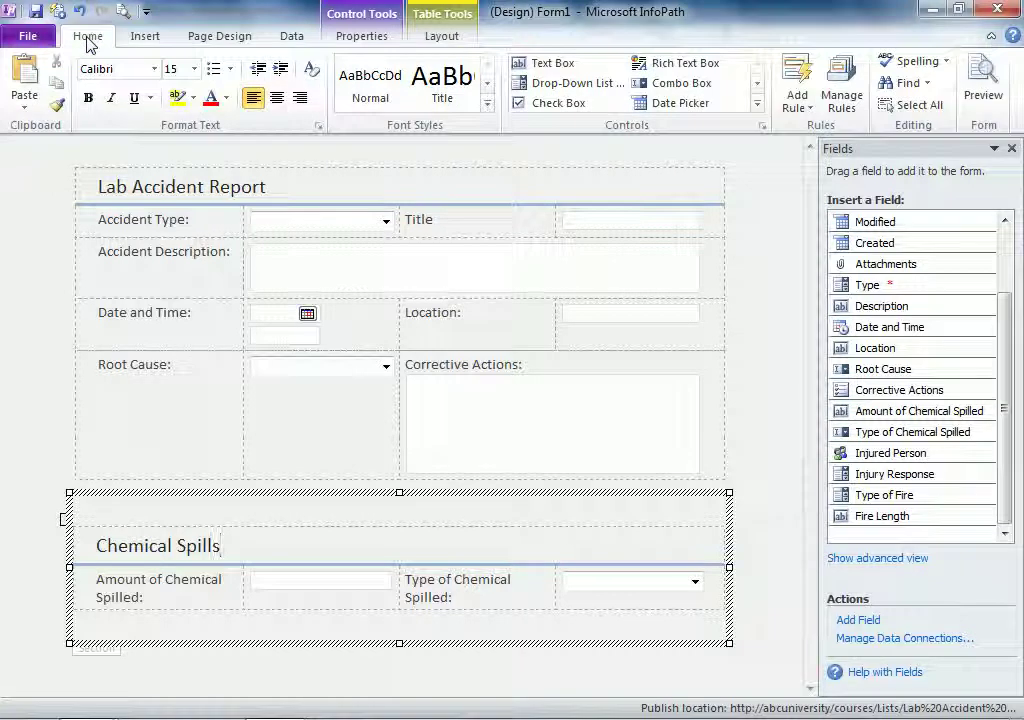
pyautogui.click(838, 112)
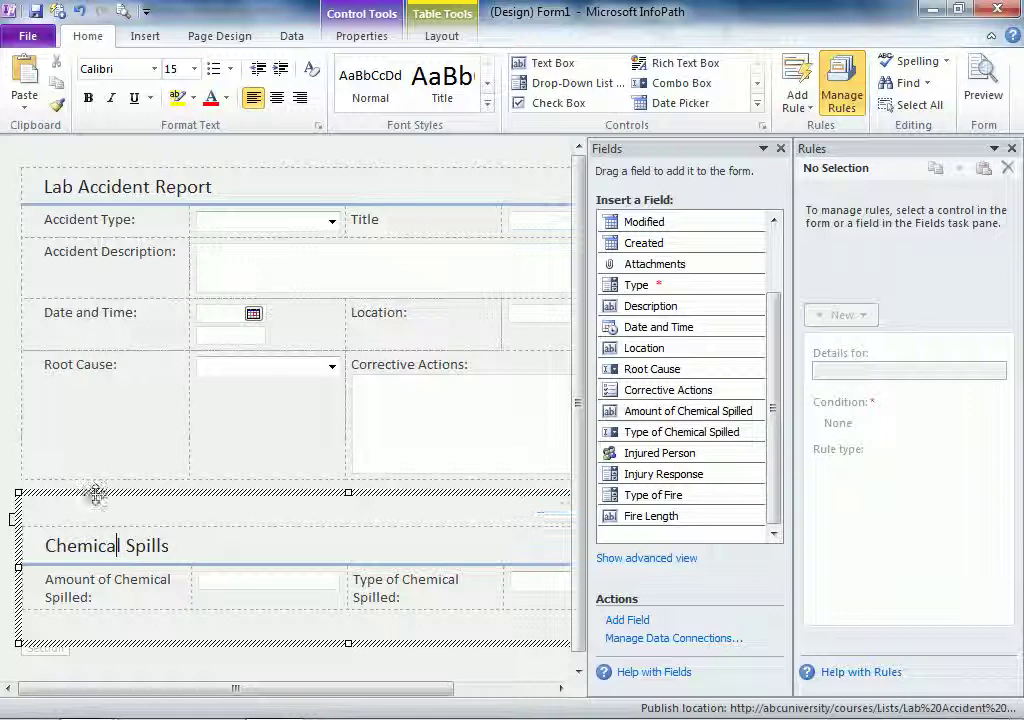
pyautogui.click(39, 491)
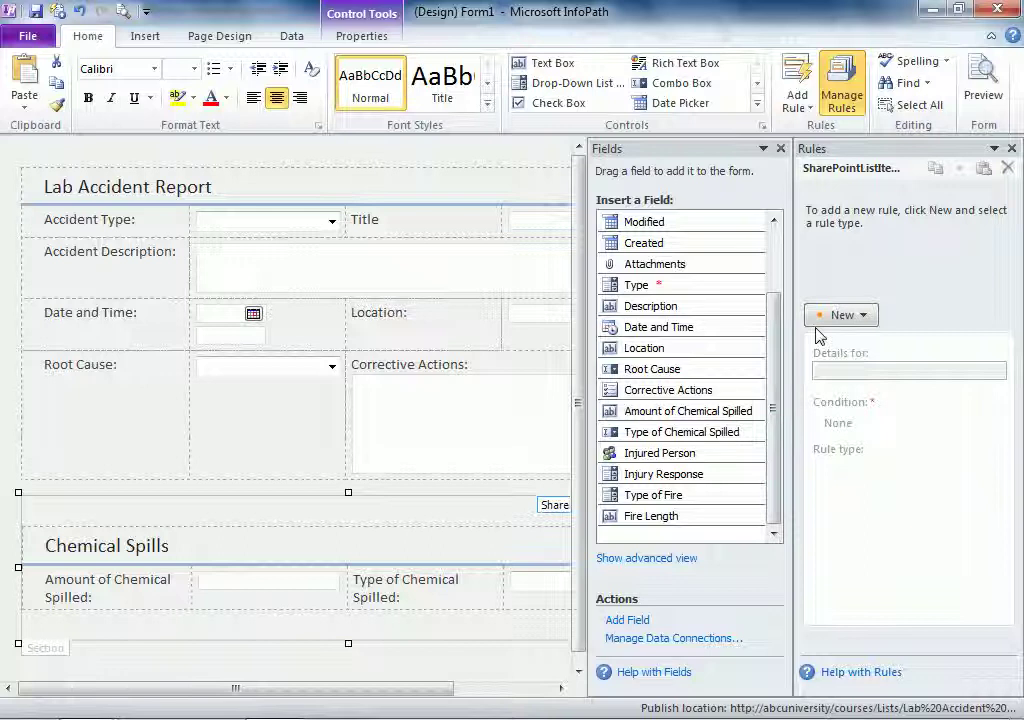
pyautogui.click(863, 318)
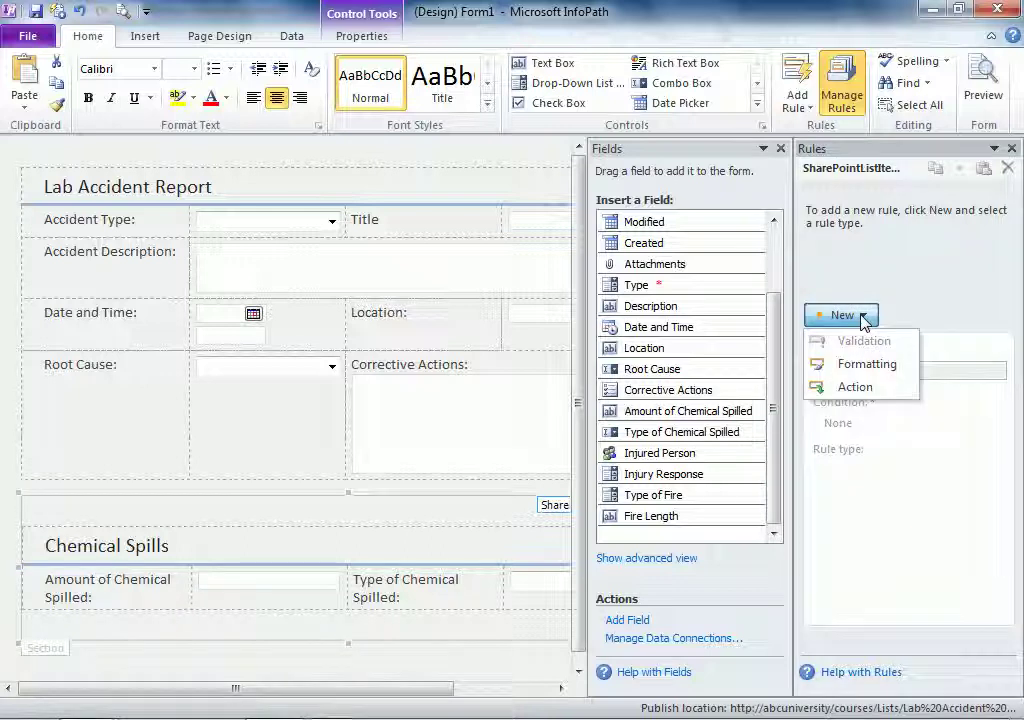
pyautogui.click(868, 365)
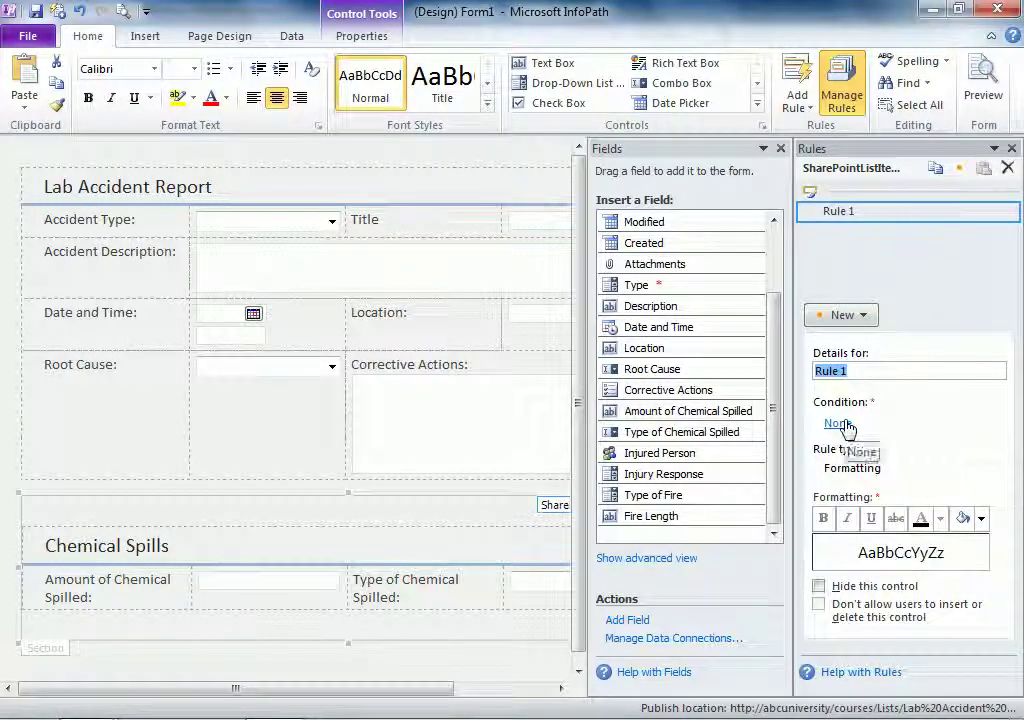
# Give Rule 1 the condition Type is not equal to 'Chemical Spill' and the action Hide this control
pyautogui.click(845, 425)
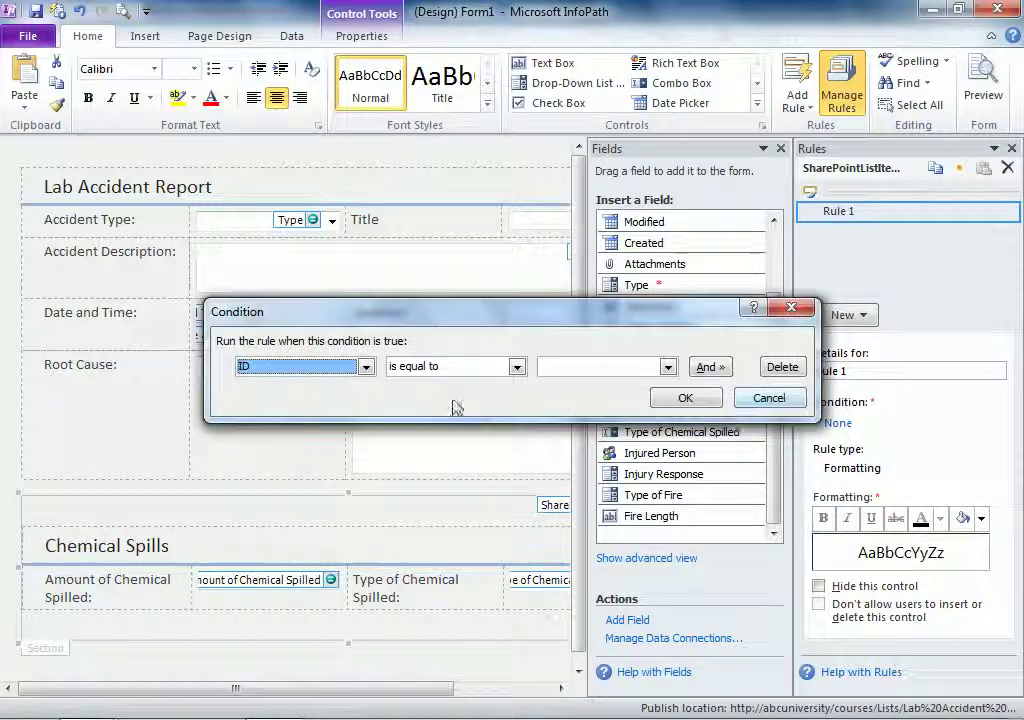
pyautogui.click(366, 367)
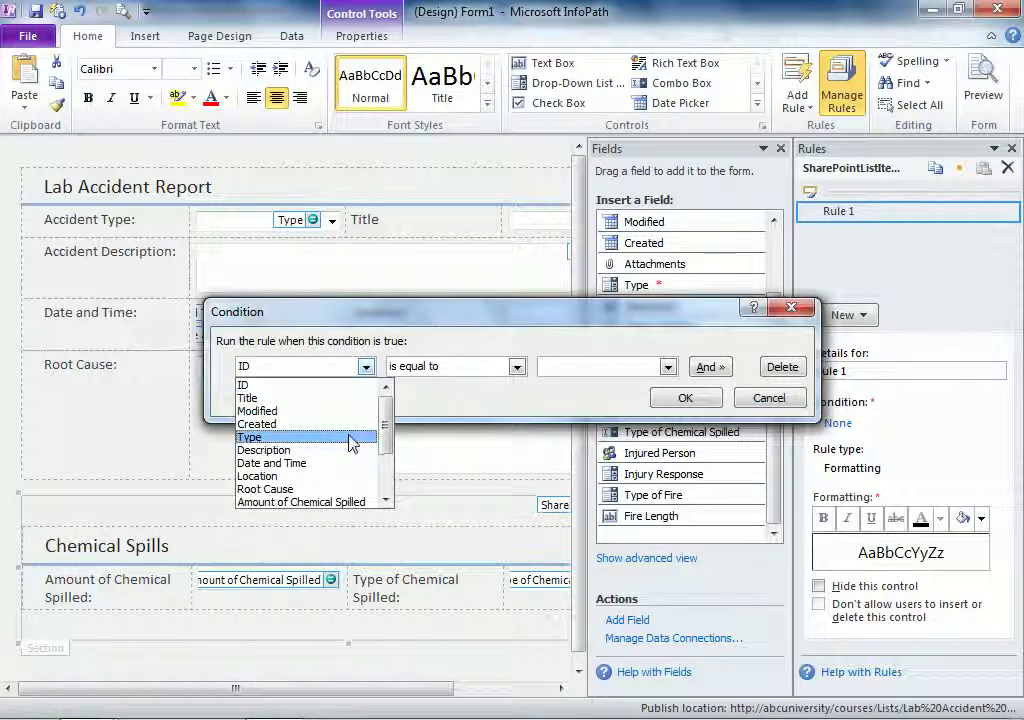
pyautogui.click(350, 440)
pyautogui.click(618, 369)
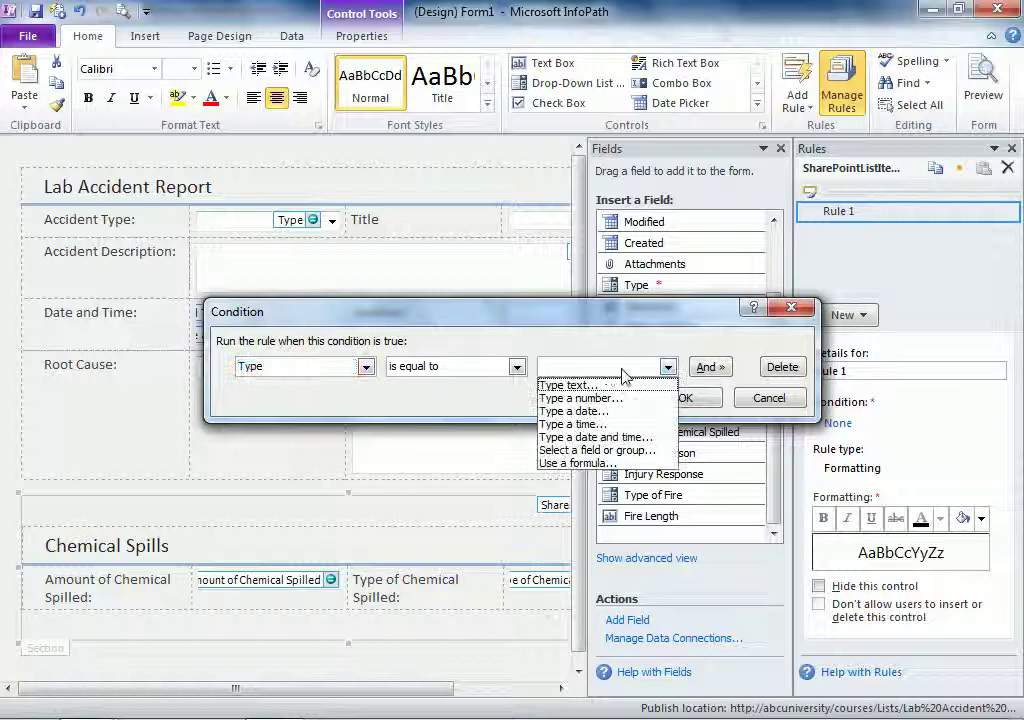
pyautogui.click(616, 370)
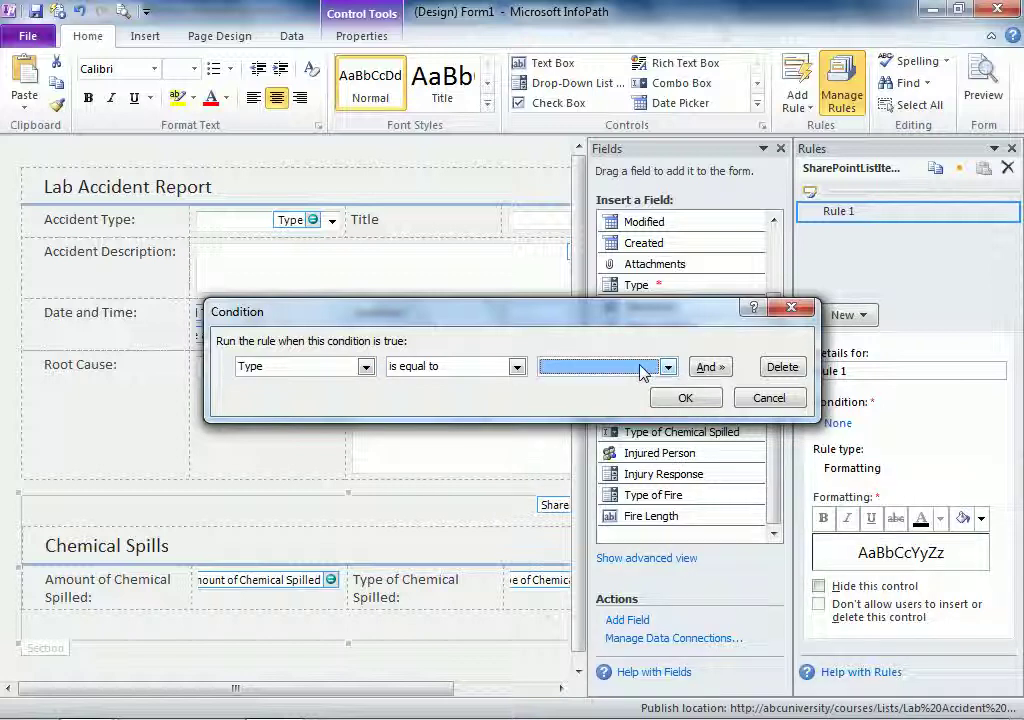
pyautogui.click(667, 368)
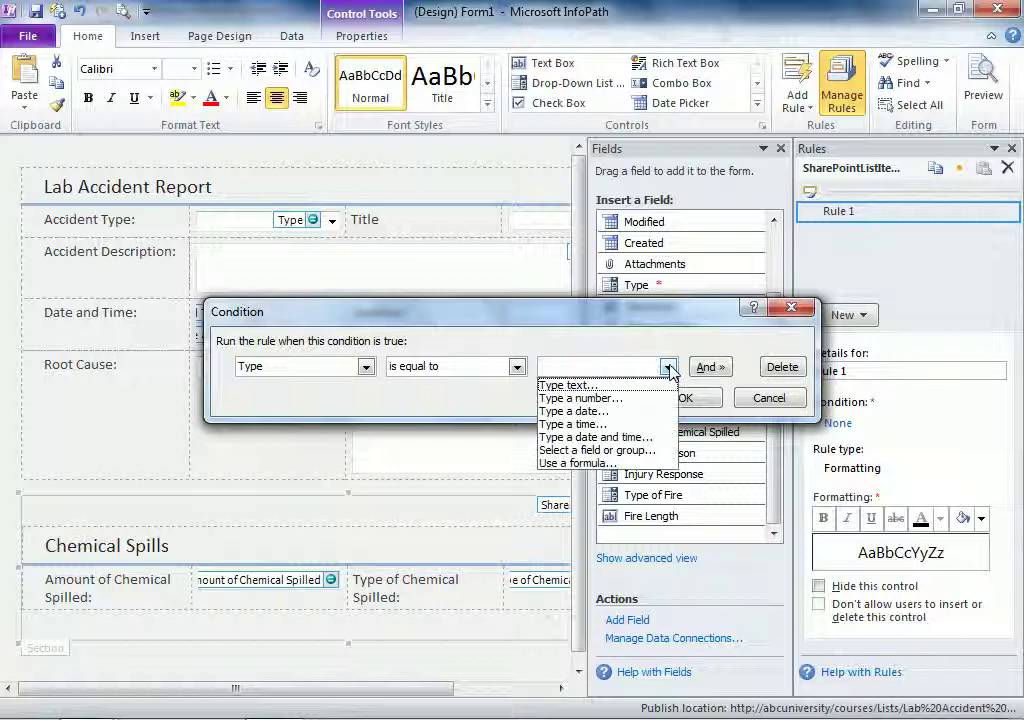
pyautogui.click(600, 385)
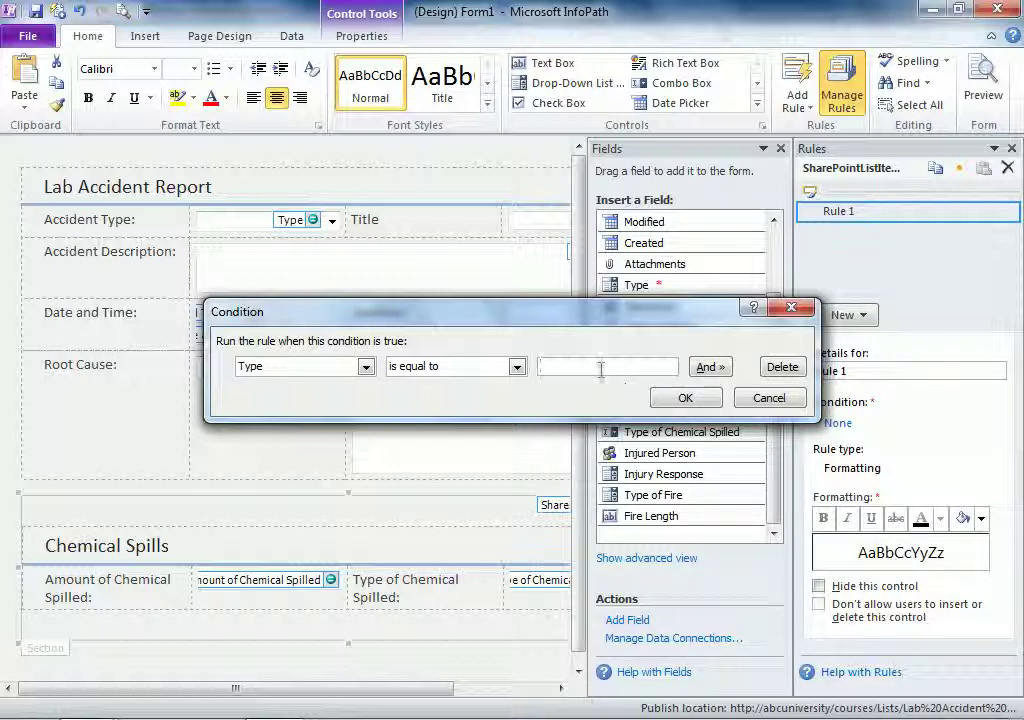
pyautogui.write('Chemical ')
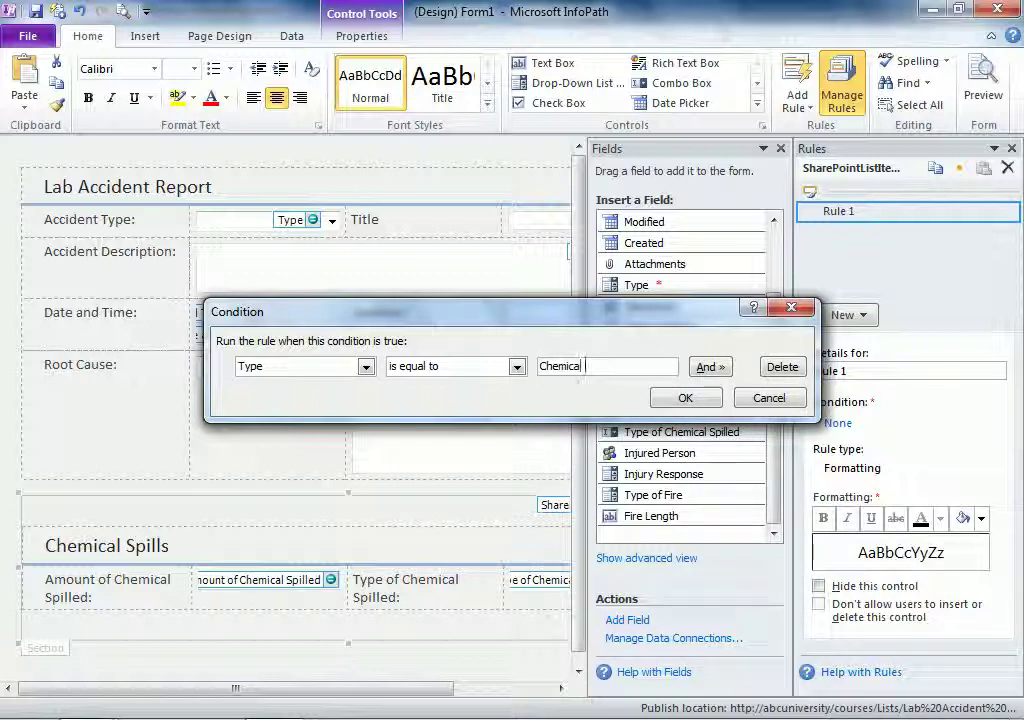
pyautogui.write('Spill')
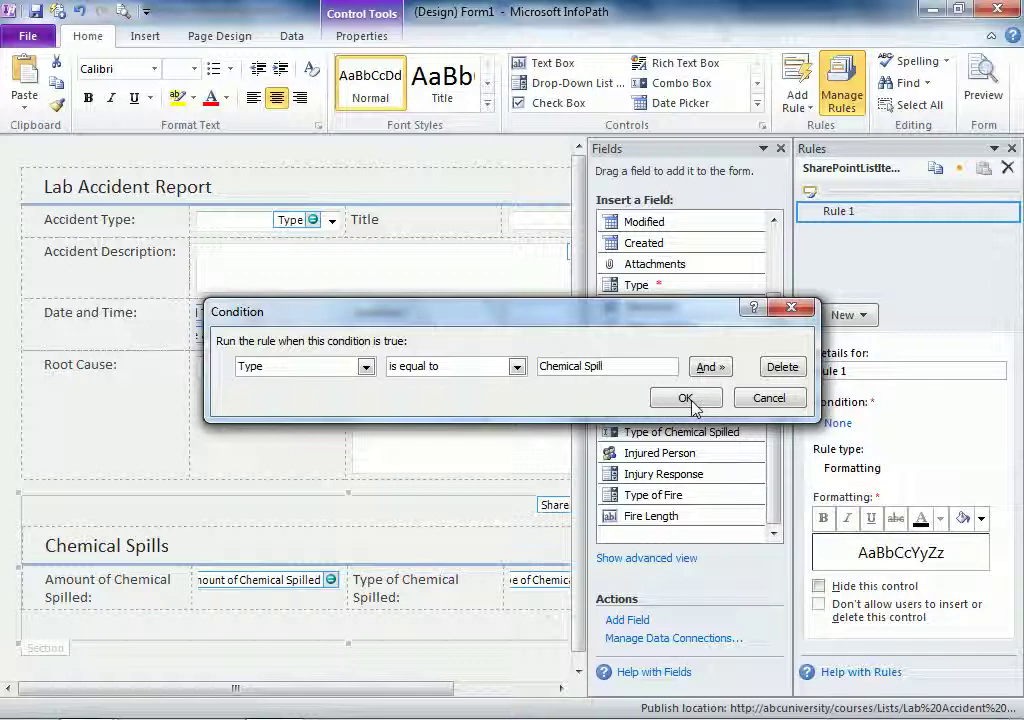
pyautogui.click(517, 368)
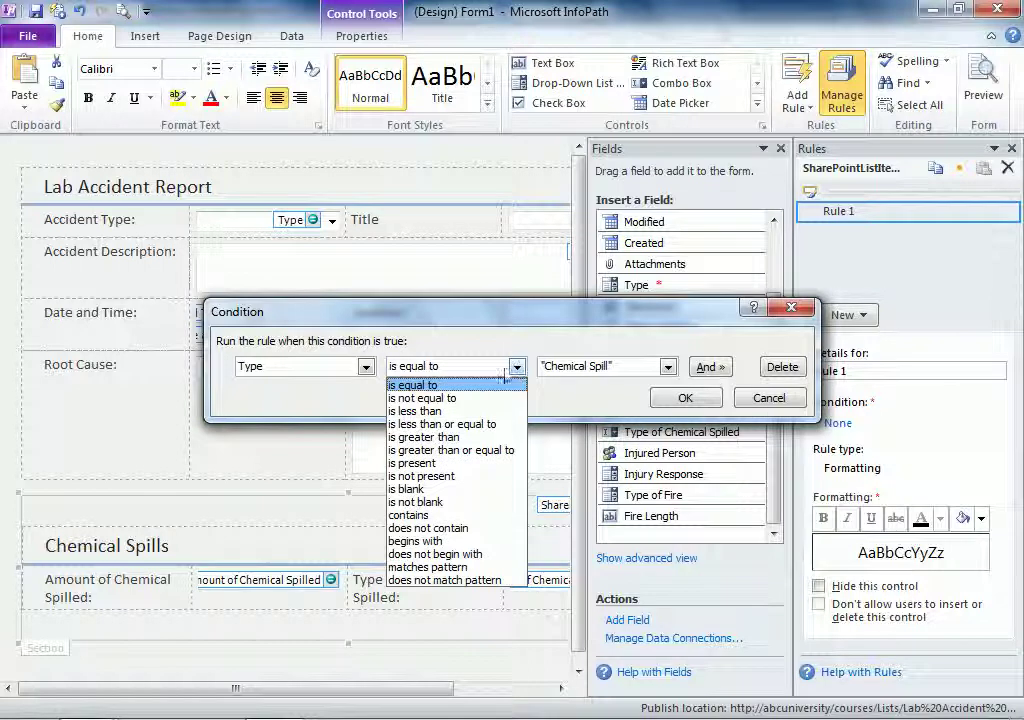
pyautogui.click(440, 398)
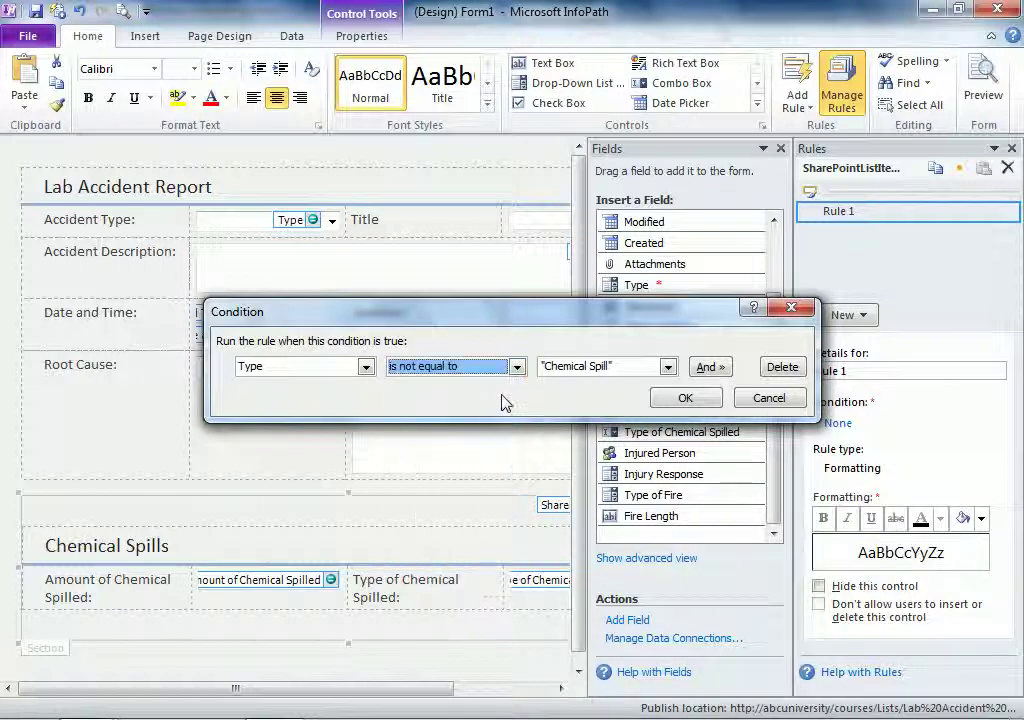
pyautogui.click(686, 399)
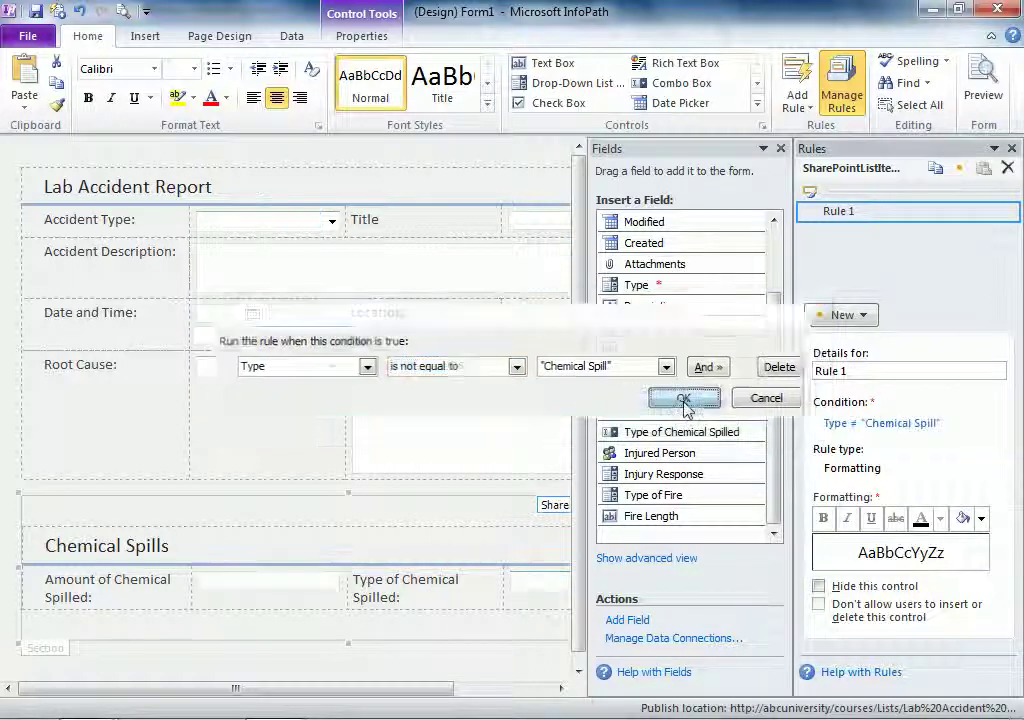
pyautogui.click(819, 587)
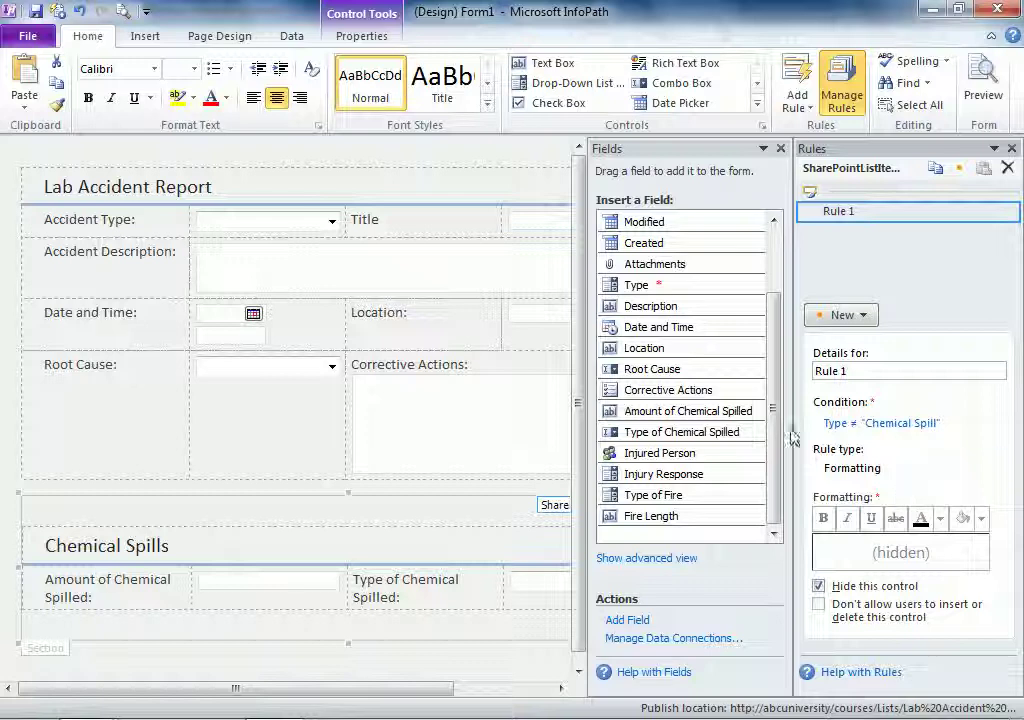
# Republish the updated template with Quick Publish and open the Lab Accident Report list
pyautogui.click(28, 37)
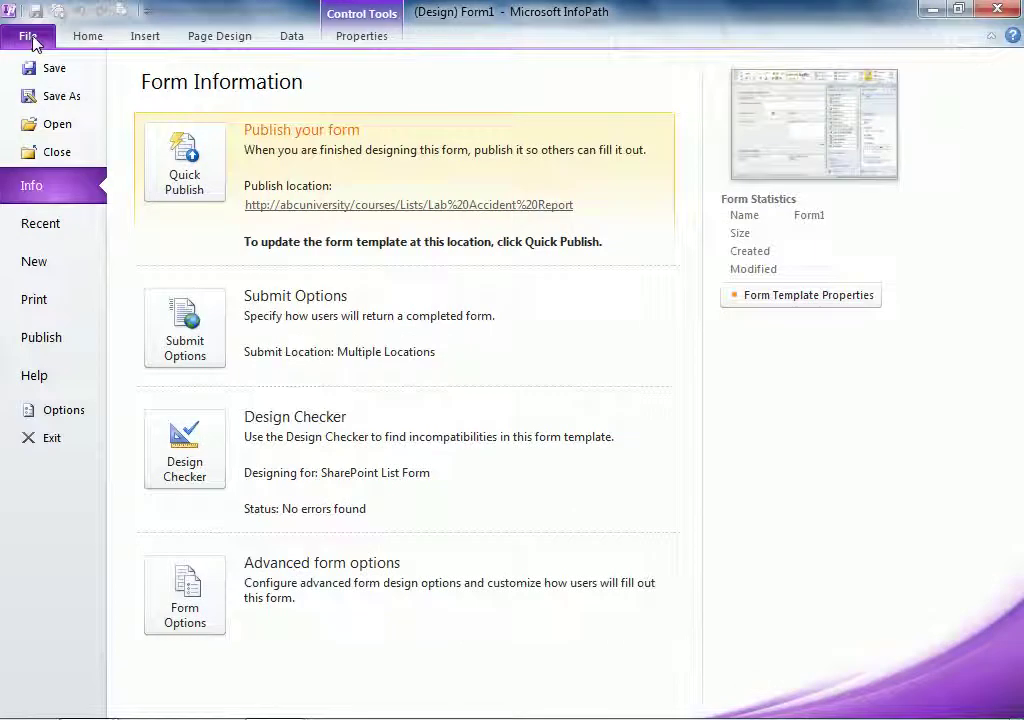
pyautogui.click(158, 150)
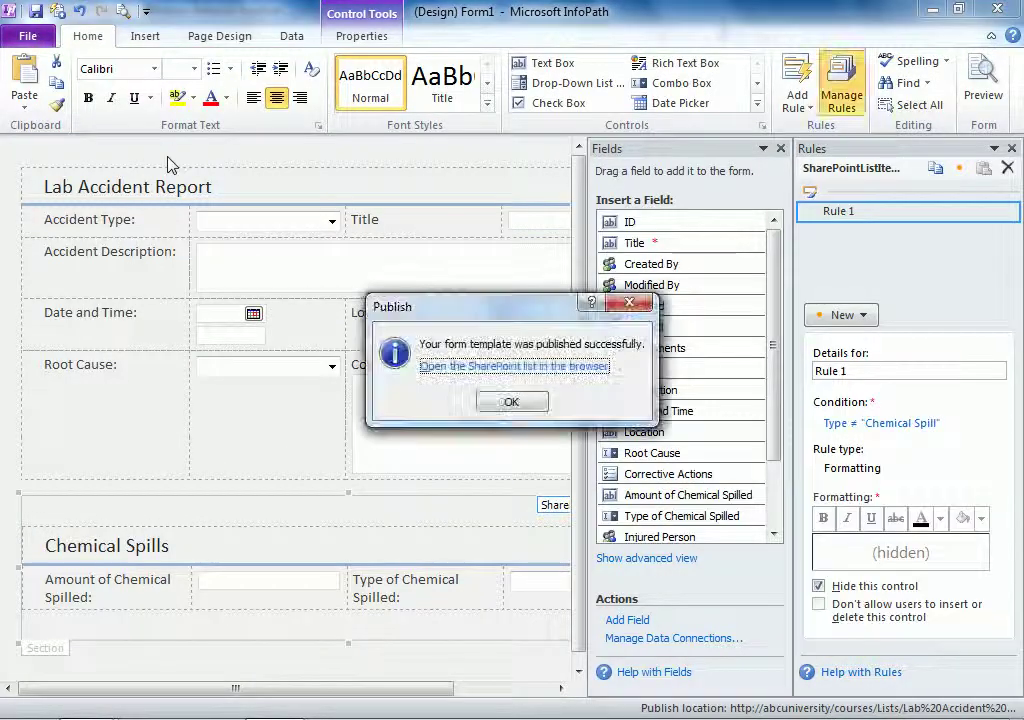
pyautogui.click(479, 367)
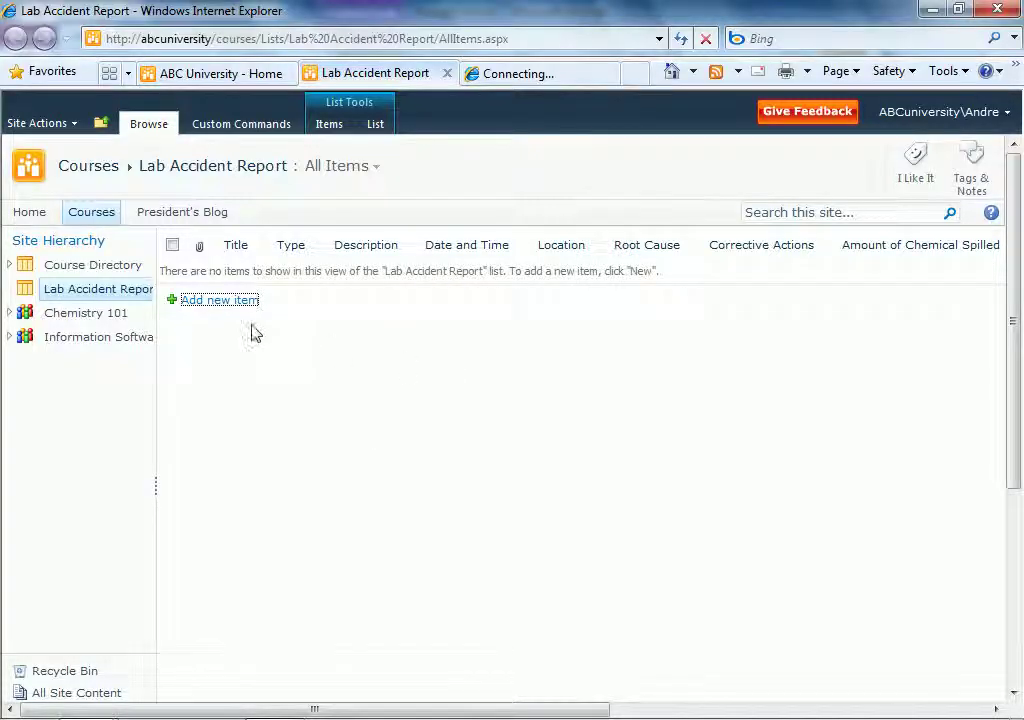
# Start a new item, set Accident Type to Chemical Spill, and check the Chemical Spills fields appear
pyautogui.click(224, 302)
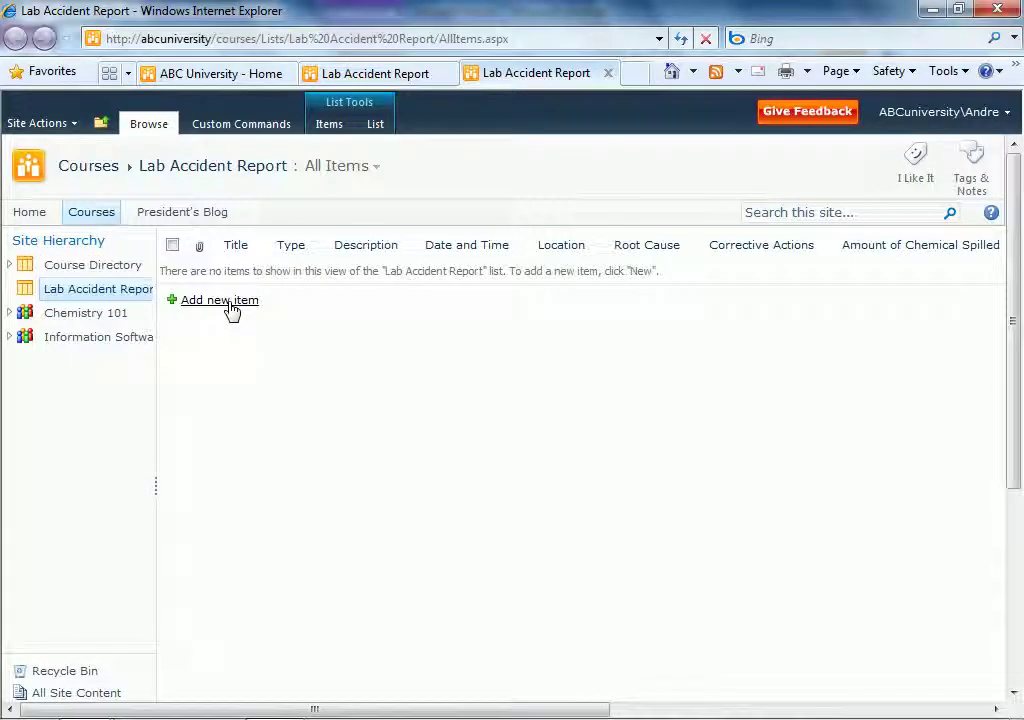
pyautogui.click(229, 304)
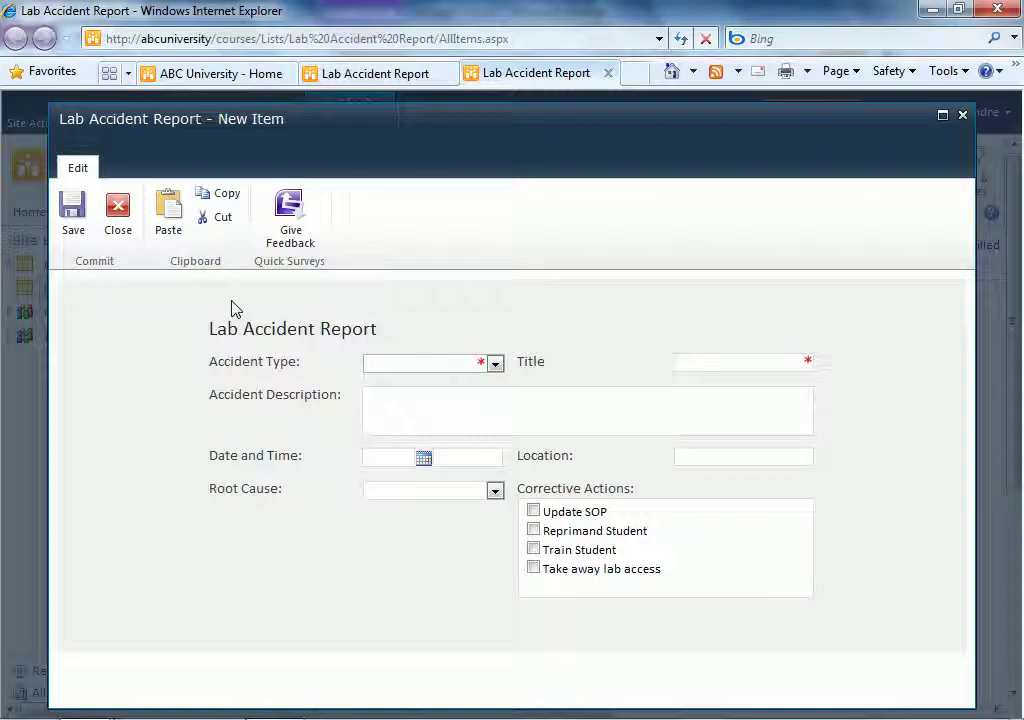
pyautogui.click(495, 365)
pyautogui.click(473, 398)
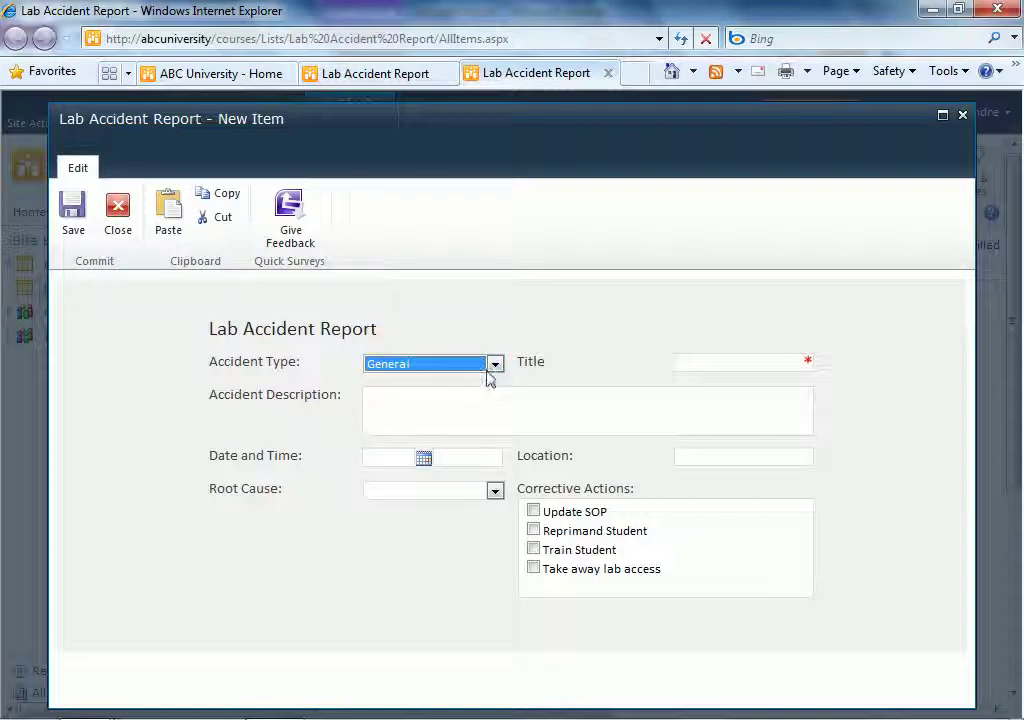
pyautogui.click(494, 368)
pyautogui.click(478, 411)
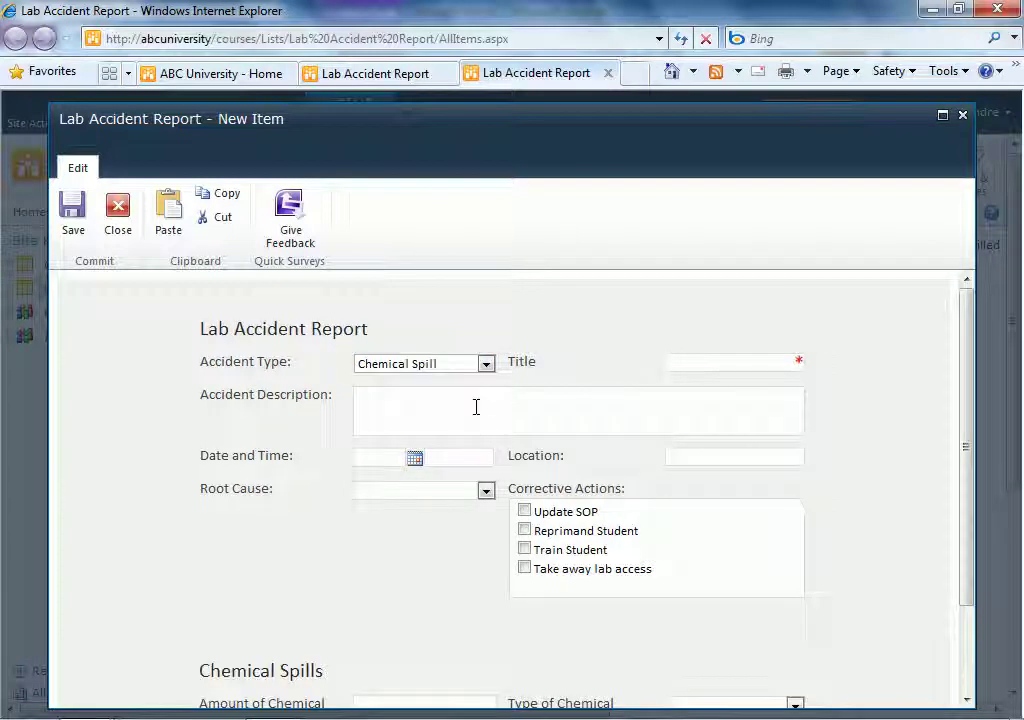
pyautogui.scroll(-2, 502, 394)
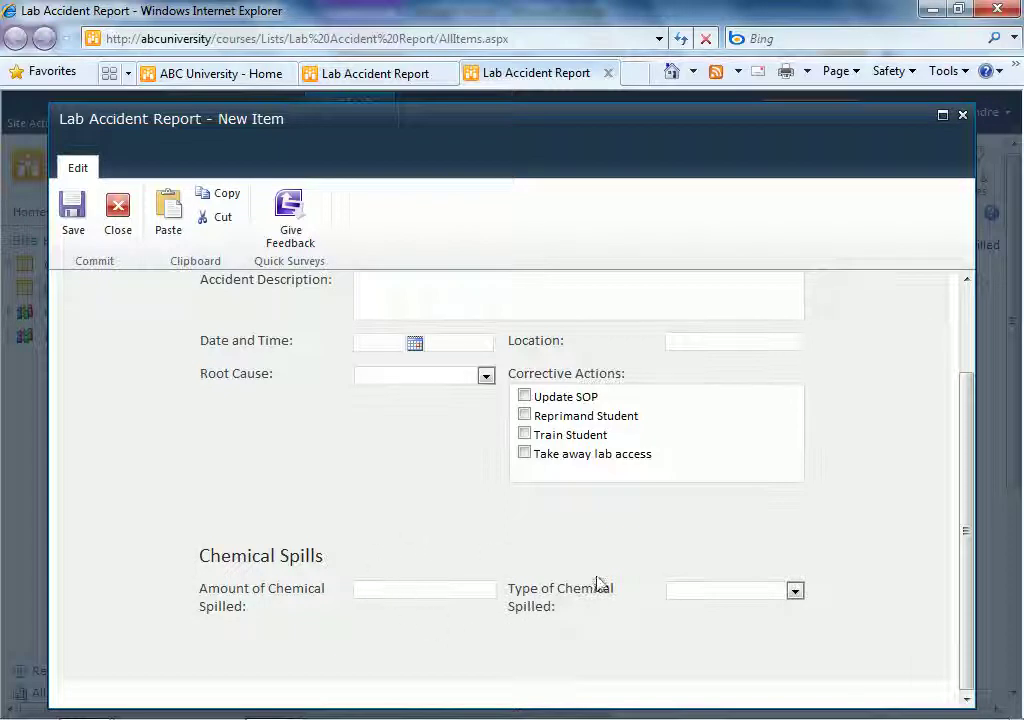
pyautogui.click(795, 591)
pyautogui.click(642, 562)
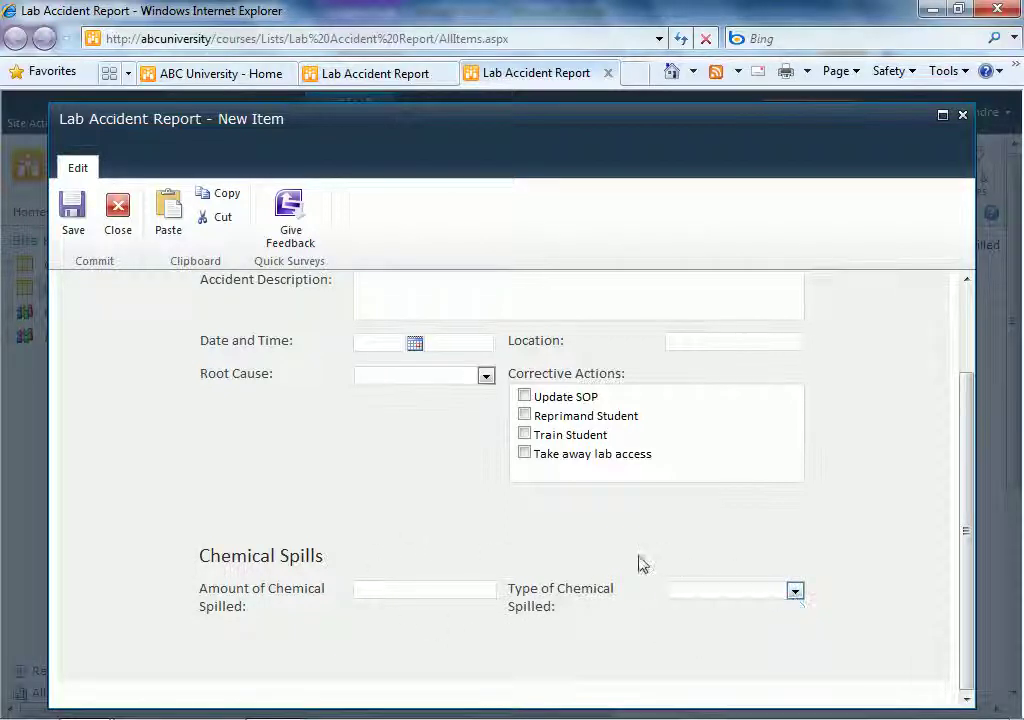
pyautogui.scroll(2, 640, 562)
# Switch Accident Type to Fire to hide the section, then close the form unsaved
pyautogui.click(418, 364)
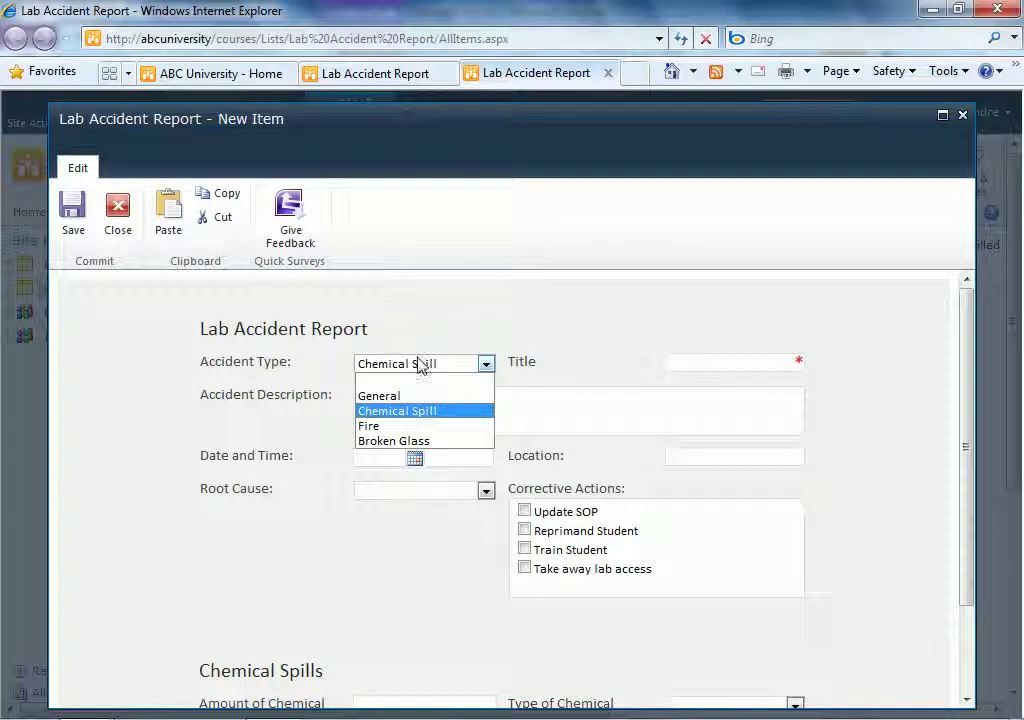
pyautogui.click(405, 425)
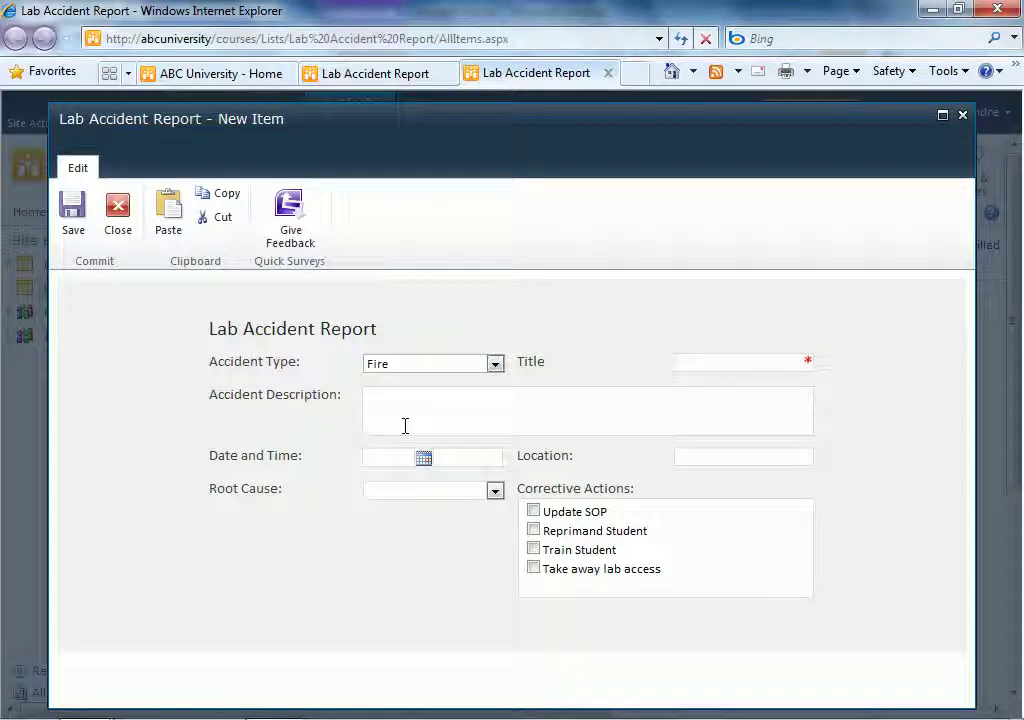
pyautogui.click(962, 116)
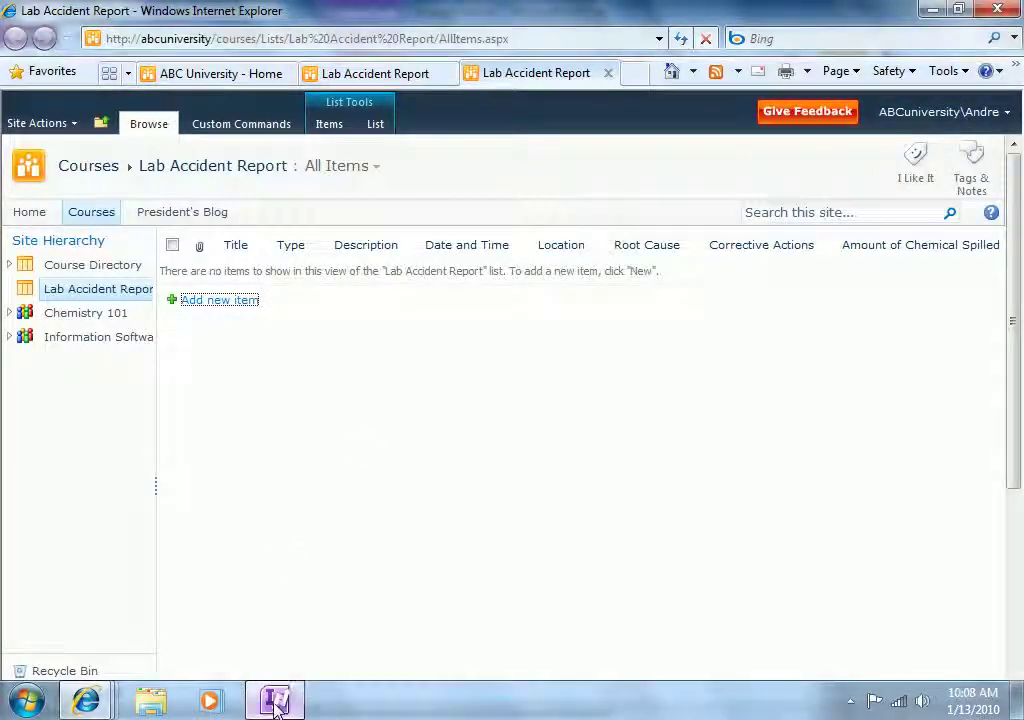
# Return to InfoPath and insert an empty Section from the Controls gallery below Chemical Spills
pyautogui.click(273, 702)
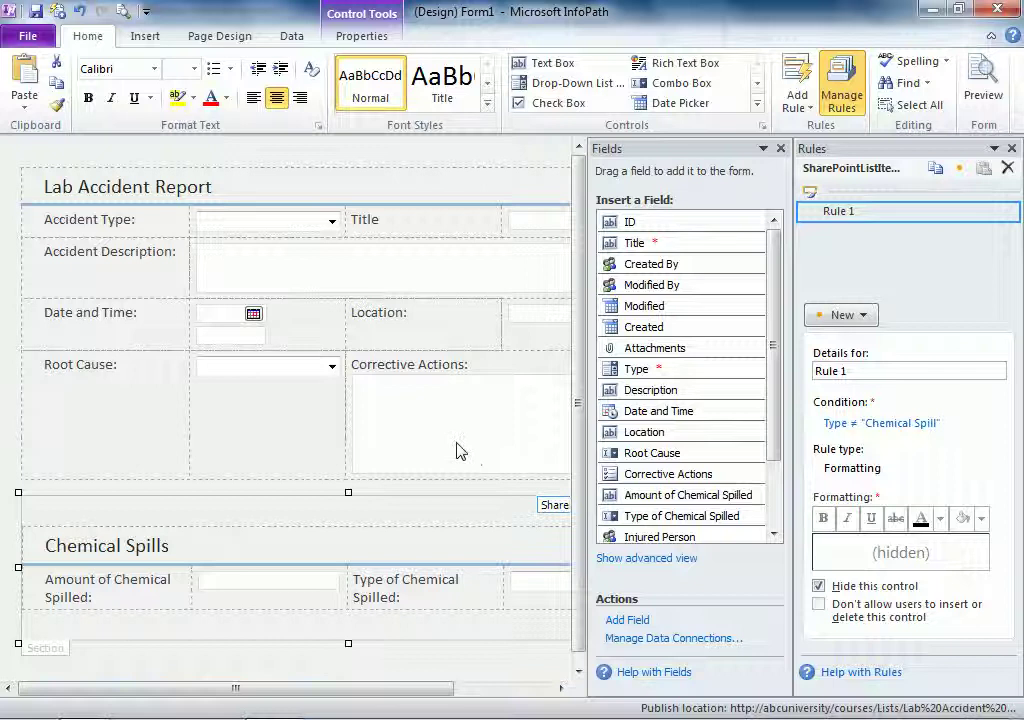
pyautogui.moveTo(578, 403); pyautogui.dragTo(578, 413)
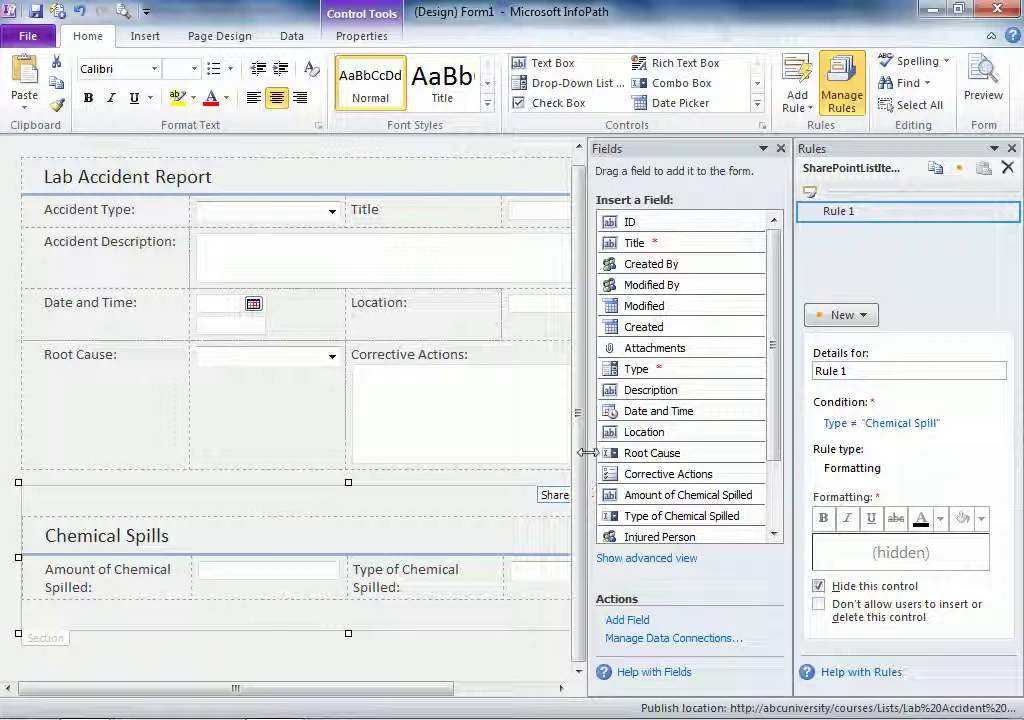
pyautogui.click(163, 654)
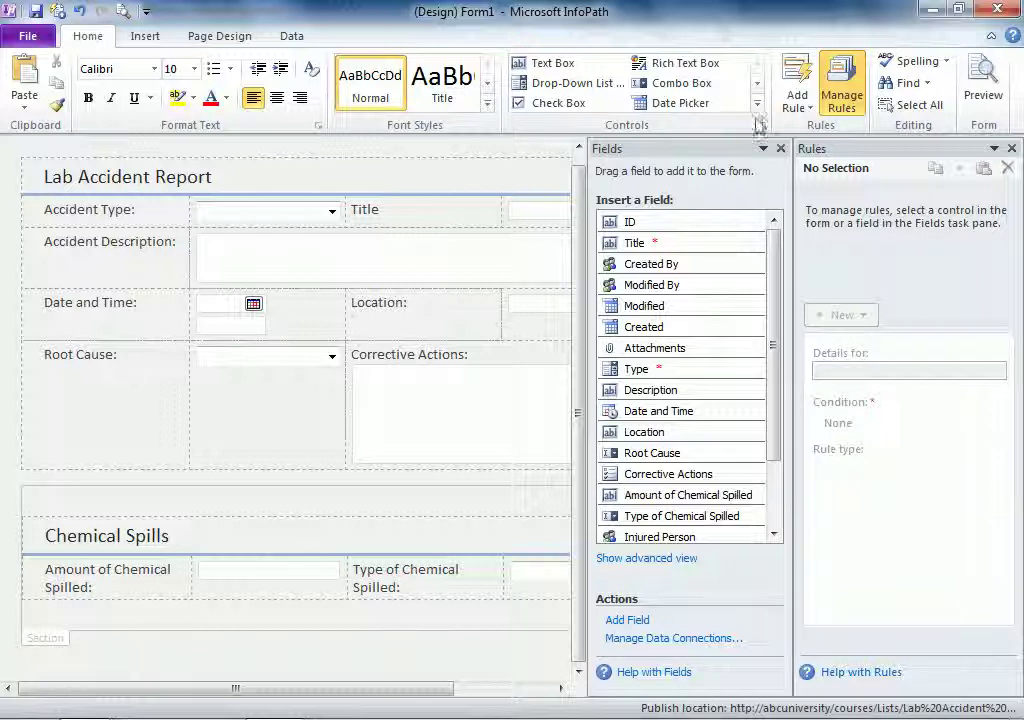
pyautogui.click(757, 86)
pyautogui.click(757, 86)
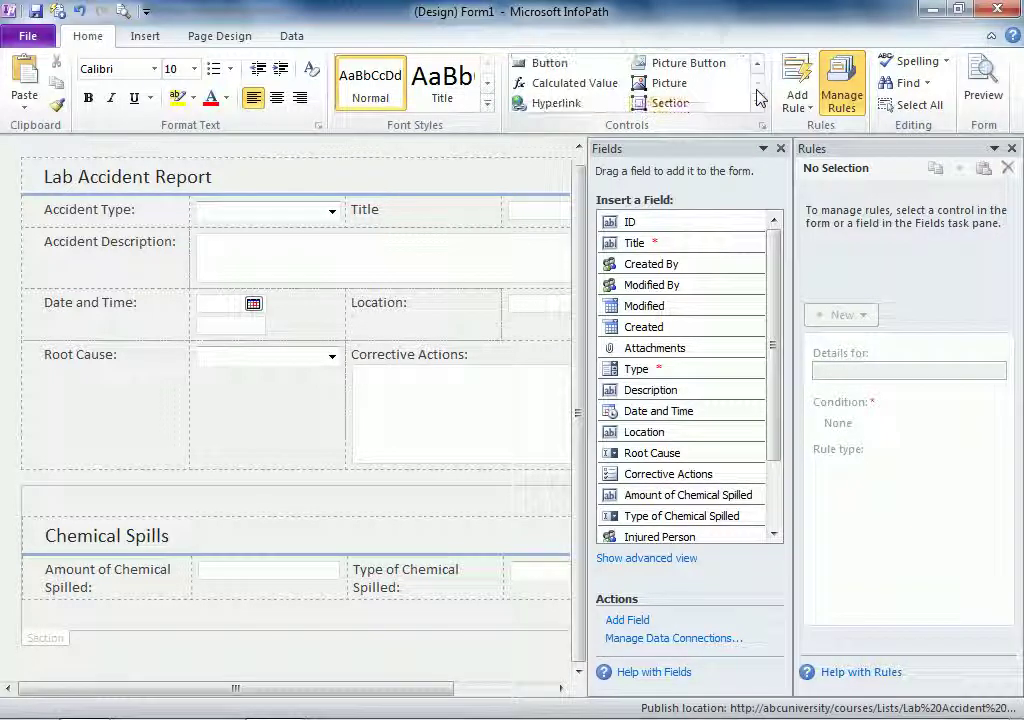
pyautogui.click(694, 111)
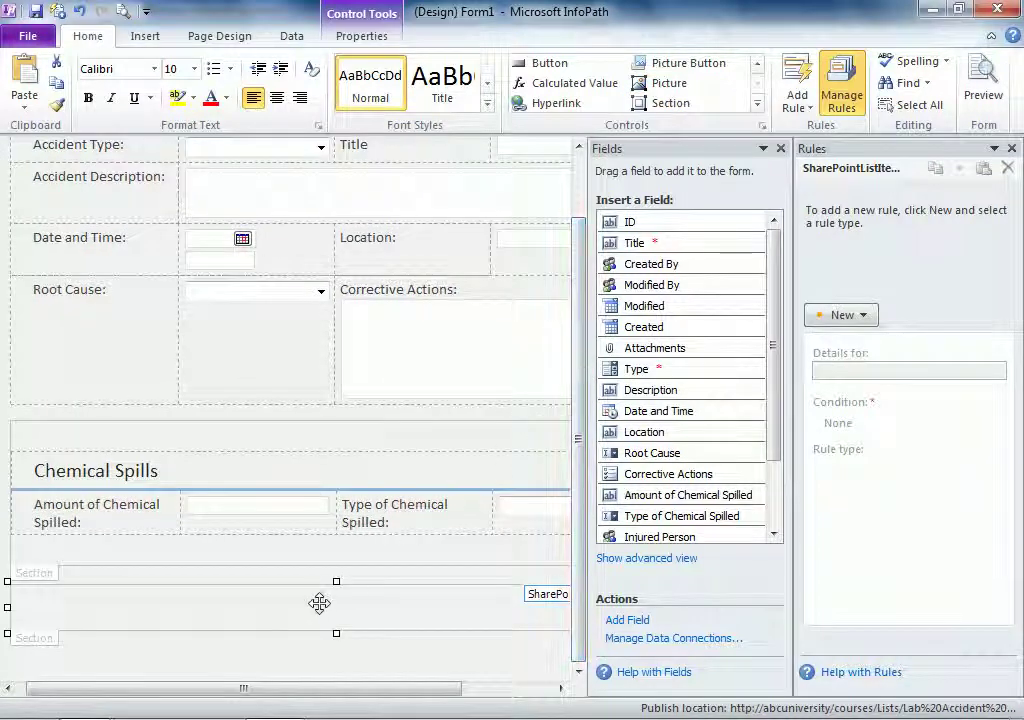
# Insert a four-column table into the new section with Type of Fire and Fire Length in its first row
pyautogui.click(322, 603)
pyautogui.click(147, 37)
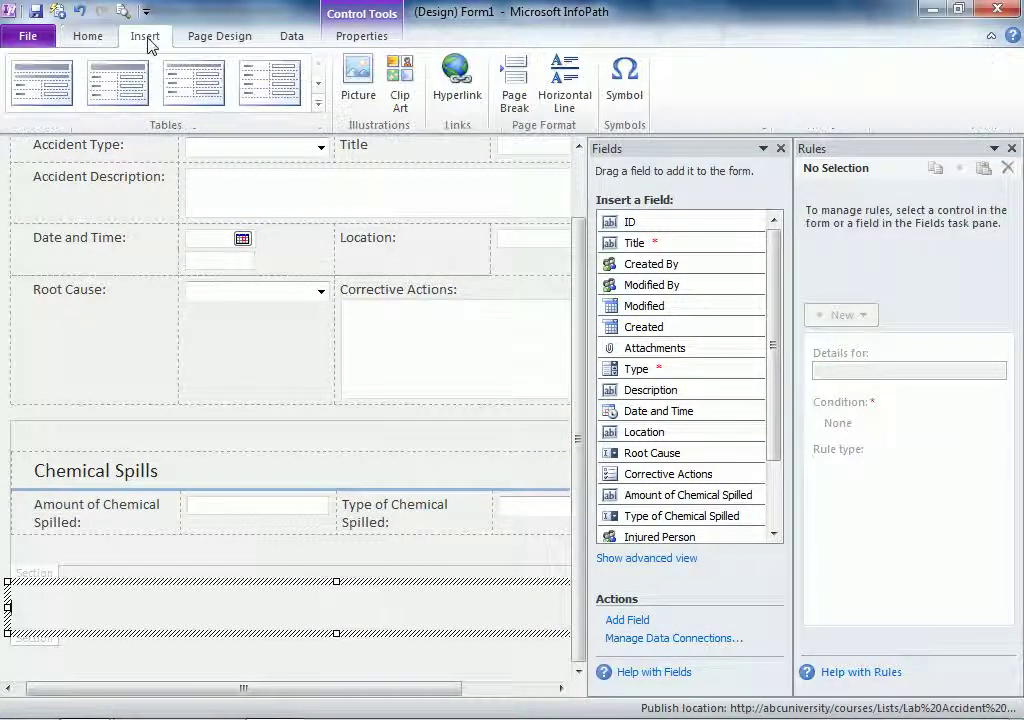
pyautogui.click(317, 104)
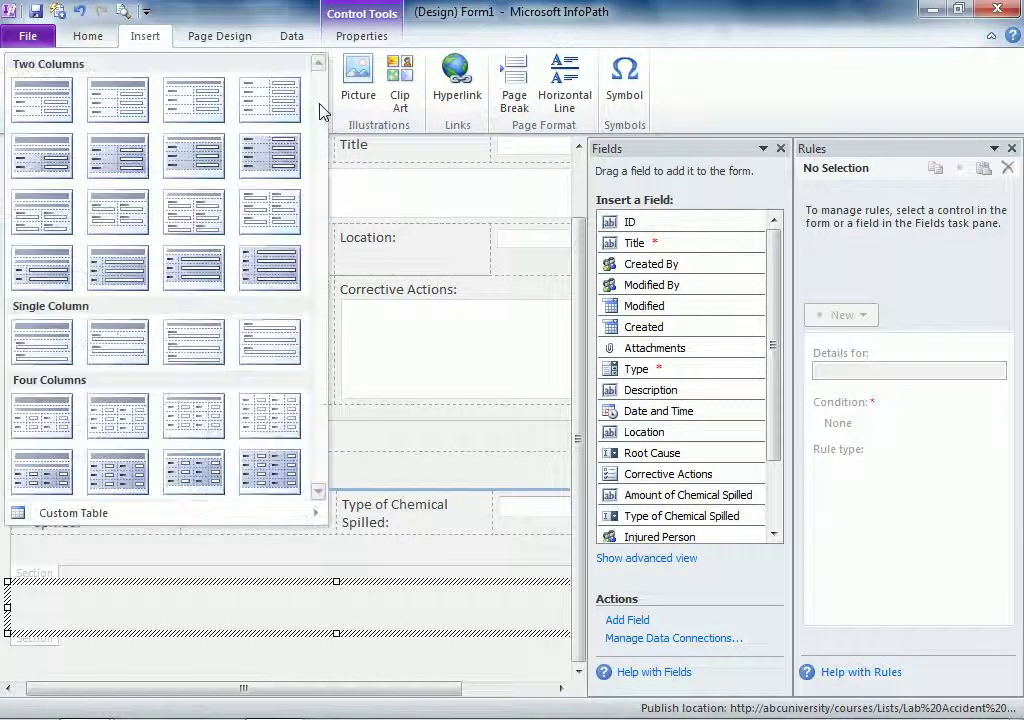
pyautogui.click(130, 418)
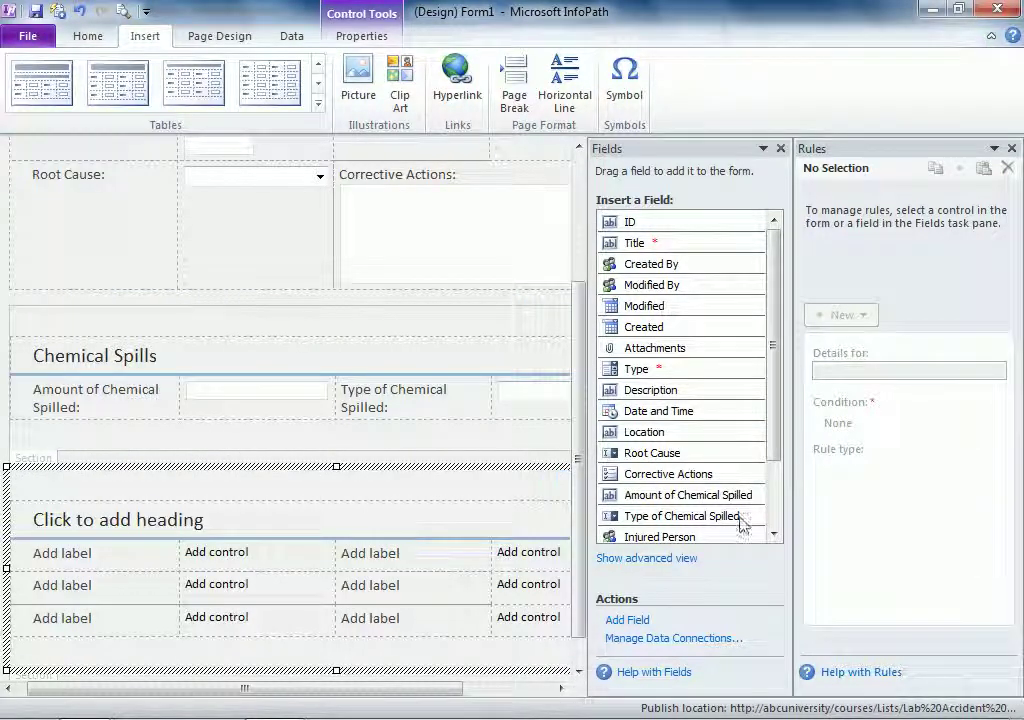
pyautogui.moveTo(776, 430); pyautogui.dragTo(775, 530)
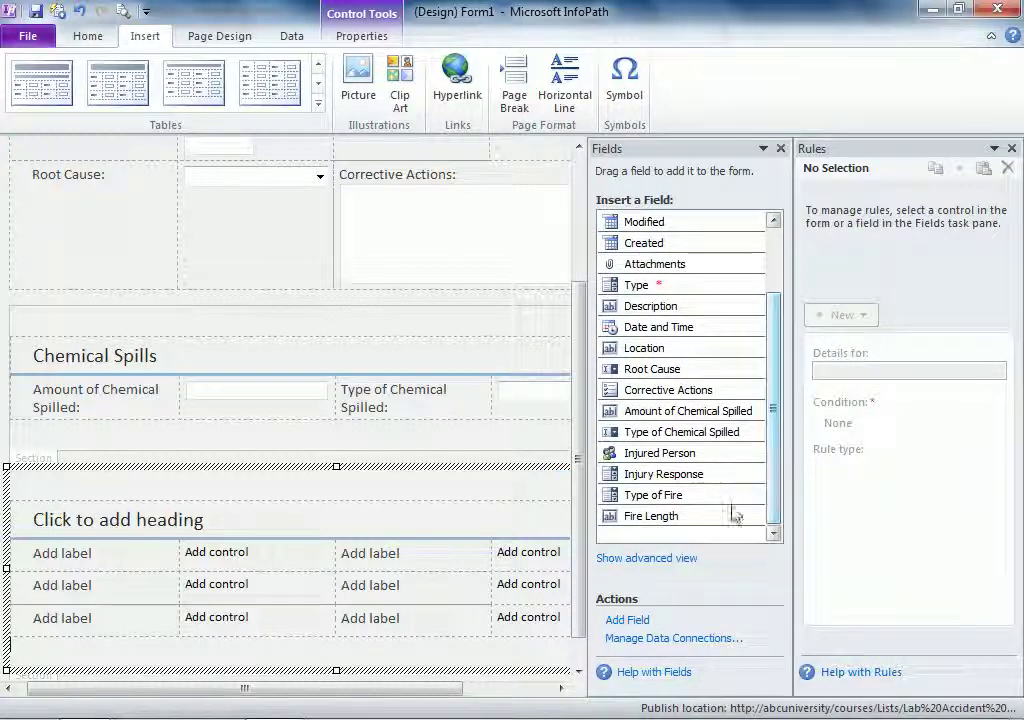
pyautogui.moveTo(661, 501); pyautogui.dragTo(183, 565)
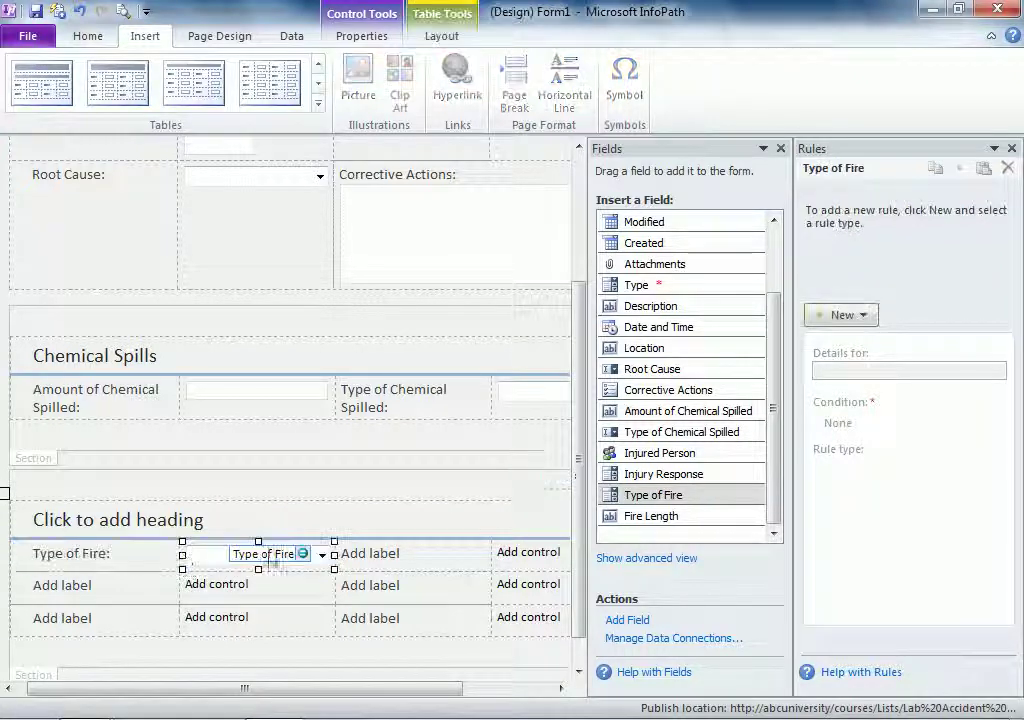
pyautogui.moveTo(652, 516); pyautogui.dragTo(492, 550)
# Delete the two unused table rows and title the table 'Fire Options'
pyautogui.click(87, 588)
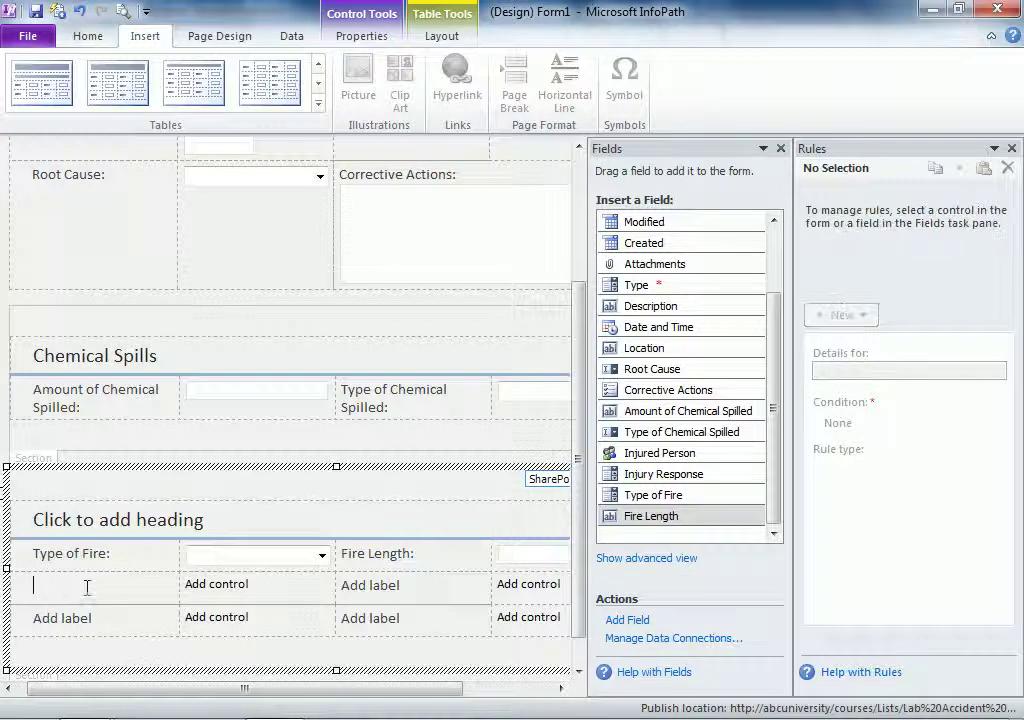
pyautogui.moveTo(95, 588); pyautogui.dragTo(540, 622)
pyautogui.press('Delete')
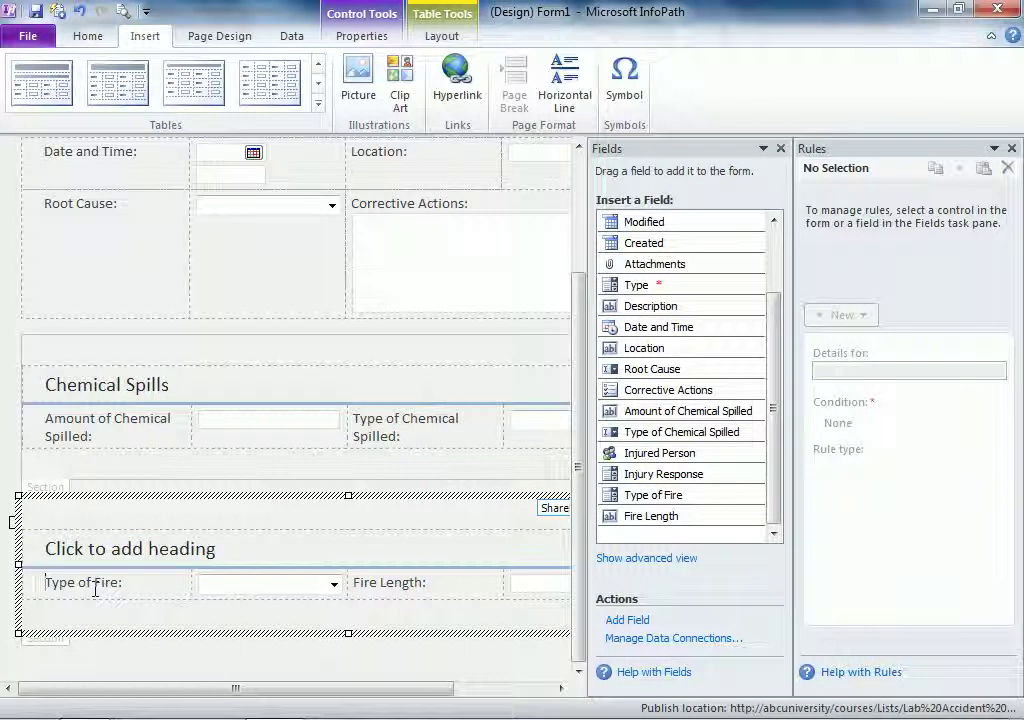
pyautogui.click(216, 552)
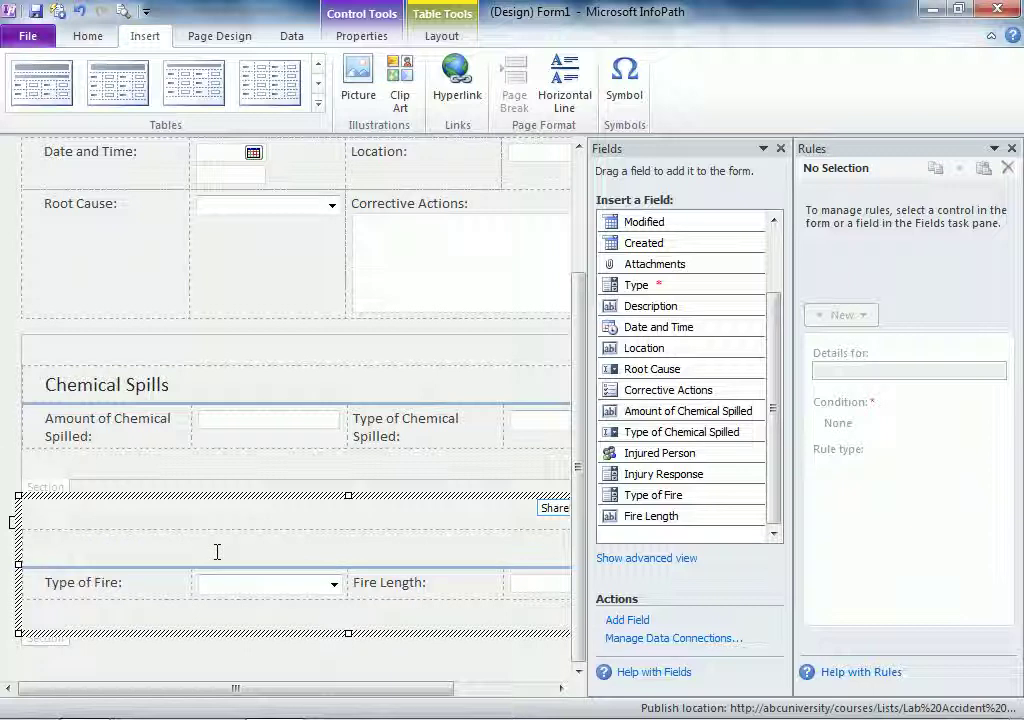
pyautogui.write('Fire Options')
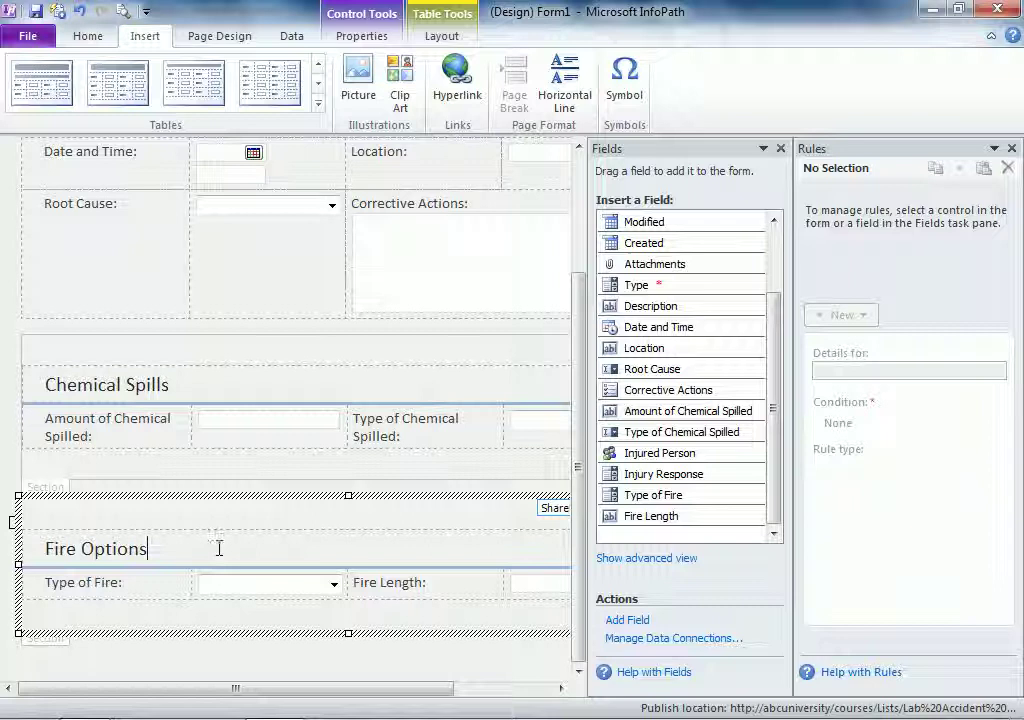
# Create formatting Rule 1 on the Fire Options section with the condition Type is not equal to 'Fire'
pyautogui.click(238, 495)
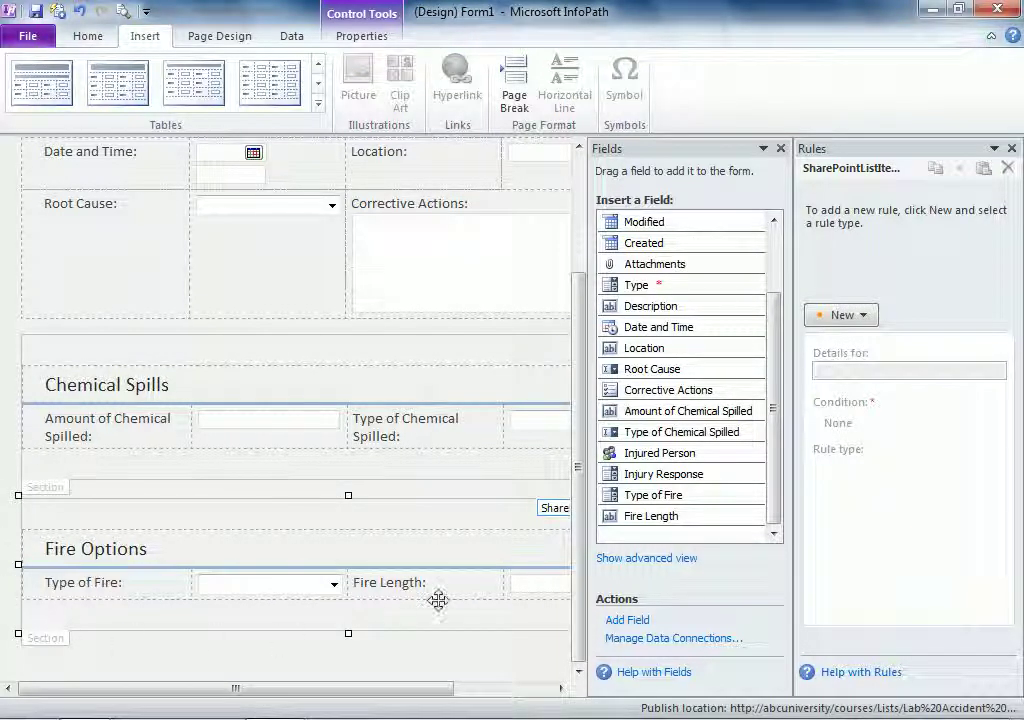
pyautogui.click(866, 317)
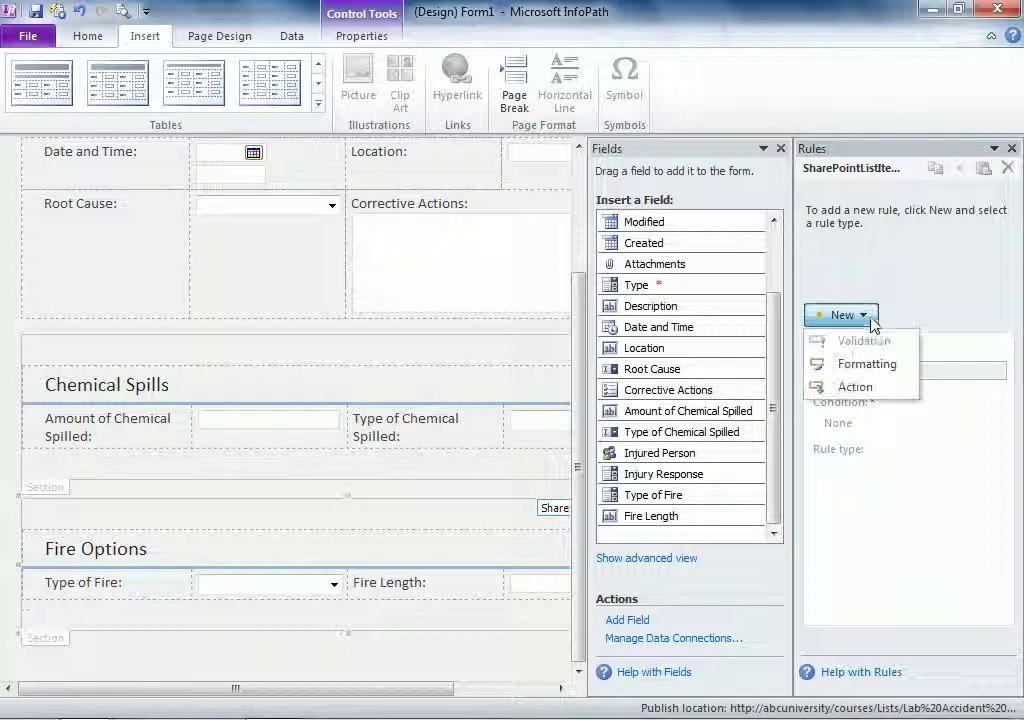
pyautogui.click(871, 365)
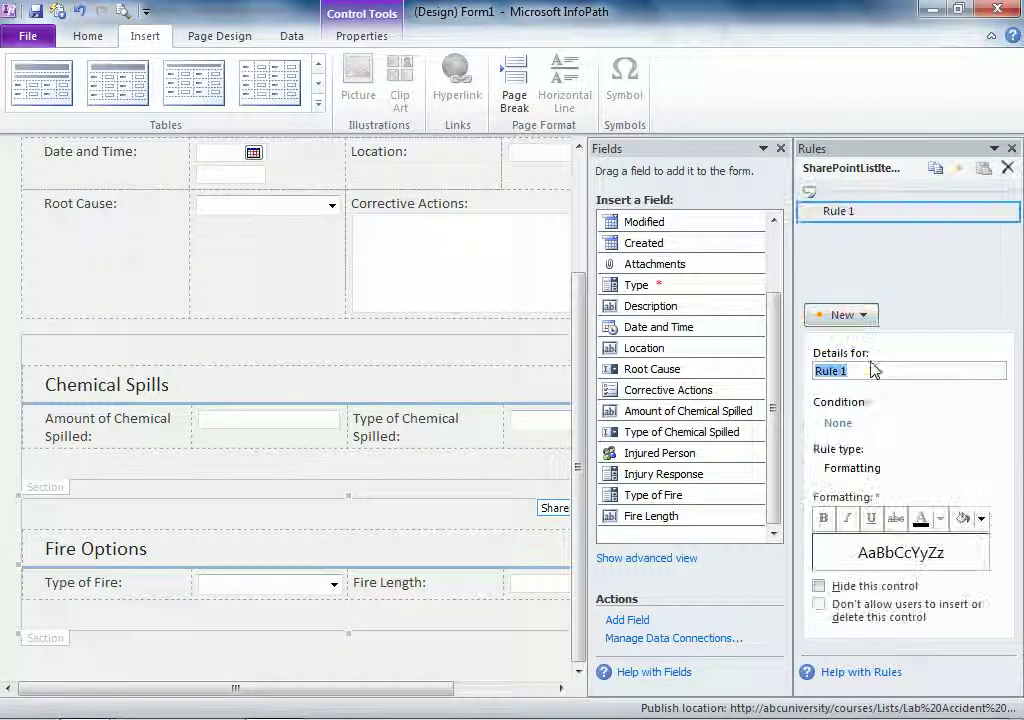
pyautogui.click(846, 424)
pyautogui.click(366, 367)
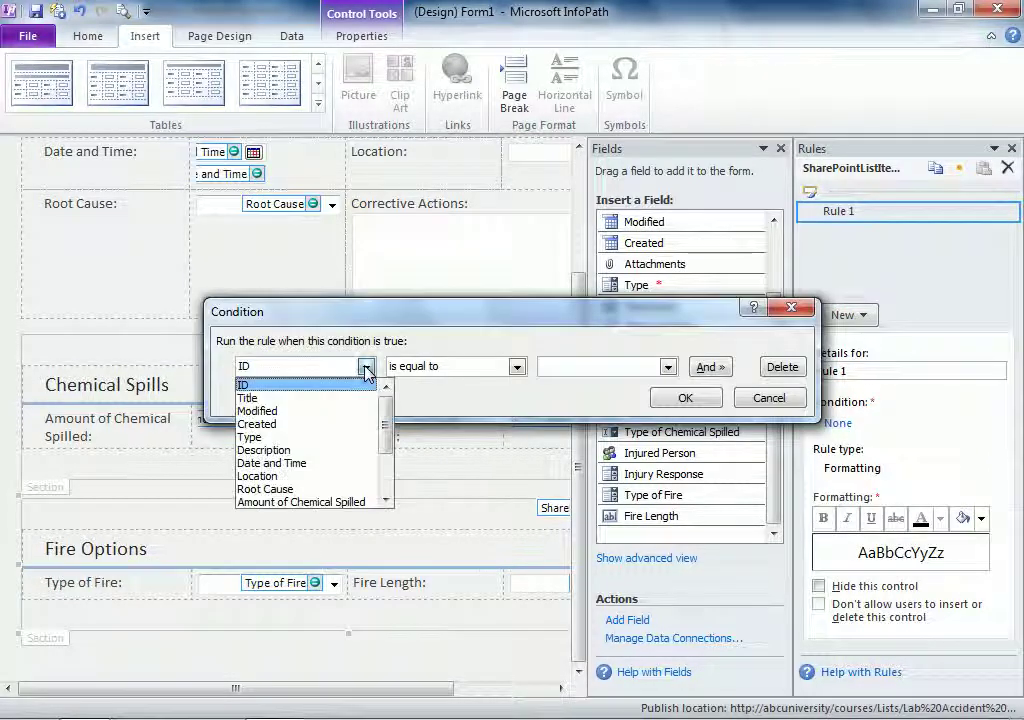
pyautogui.click(338, 438)
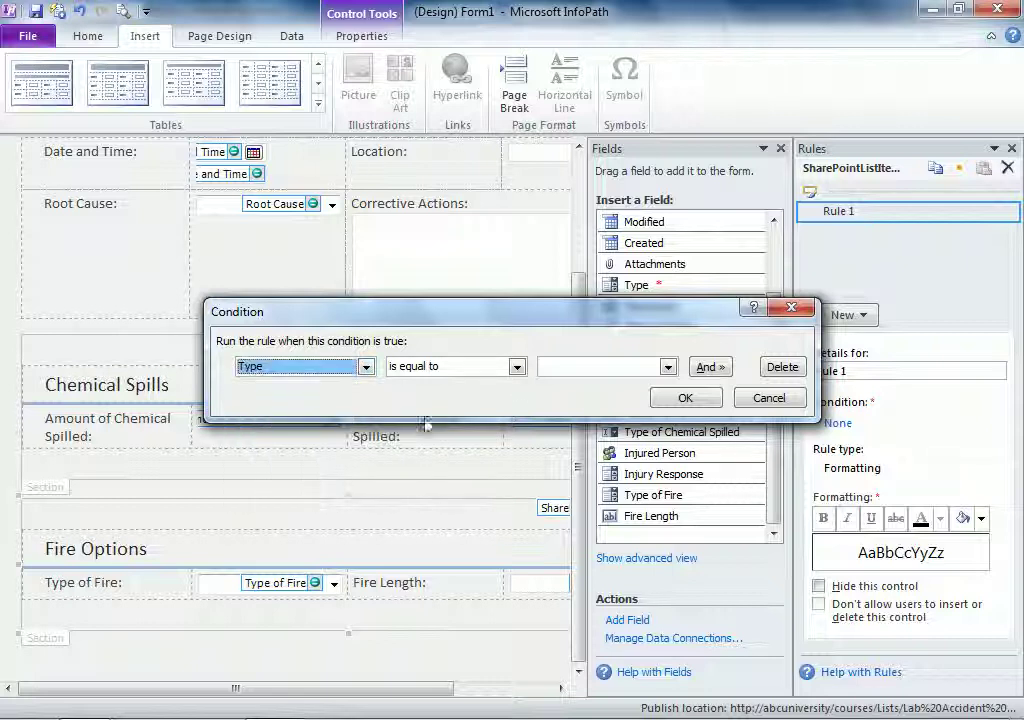
pyautogui.click(517, 367)
pyautogui.click(499, 398)
pyautogui.click(562, 367)
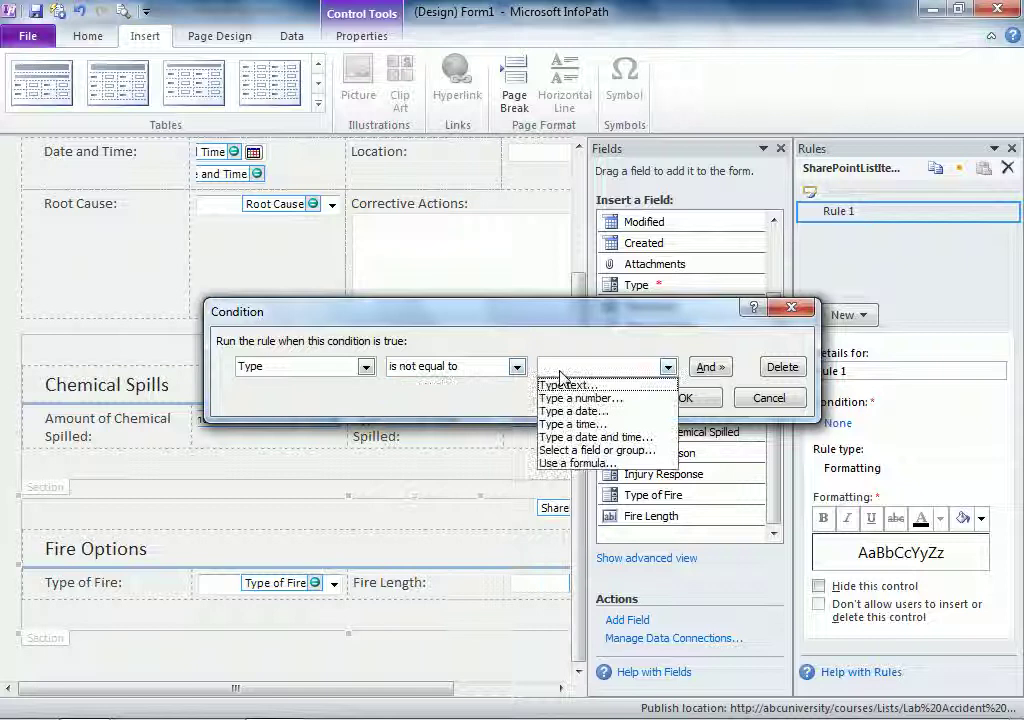
pyautogui.click(566, 388)
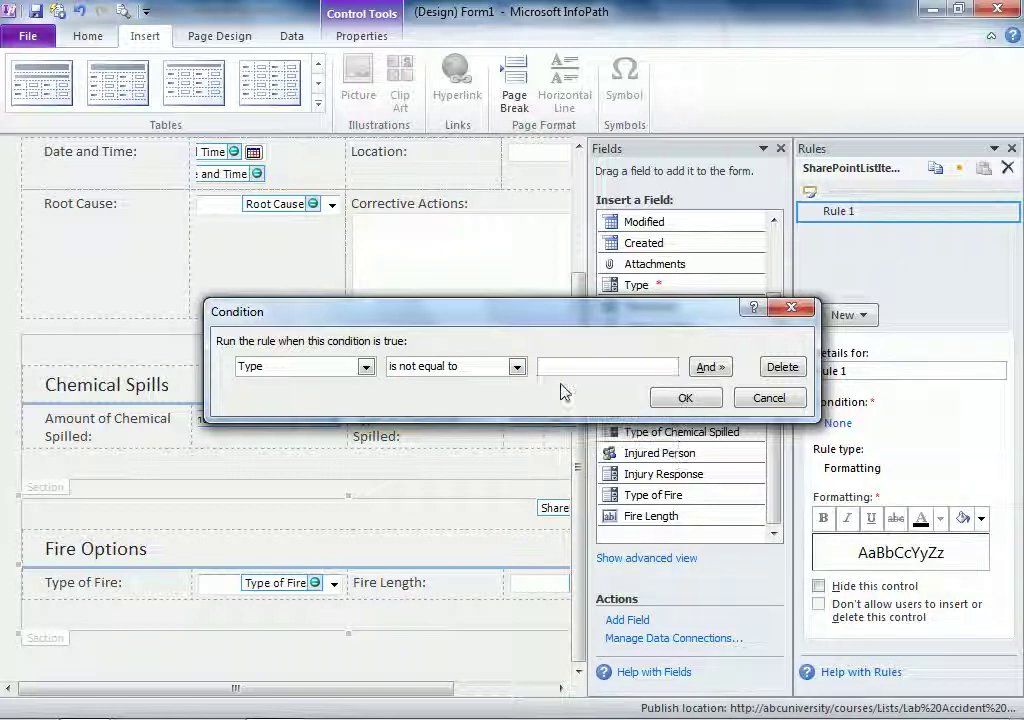
pyautogui.write('Fire')
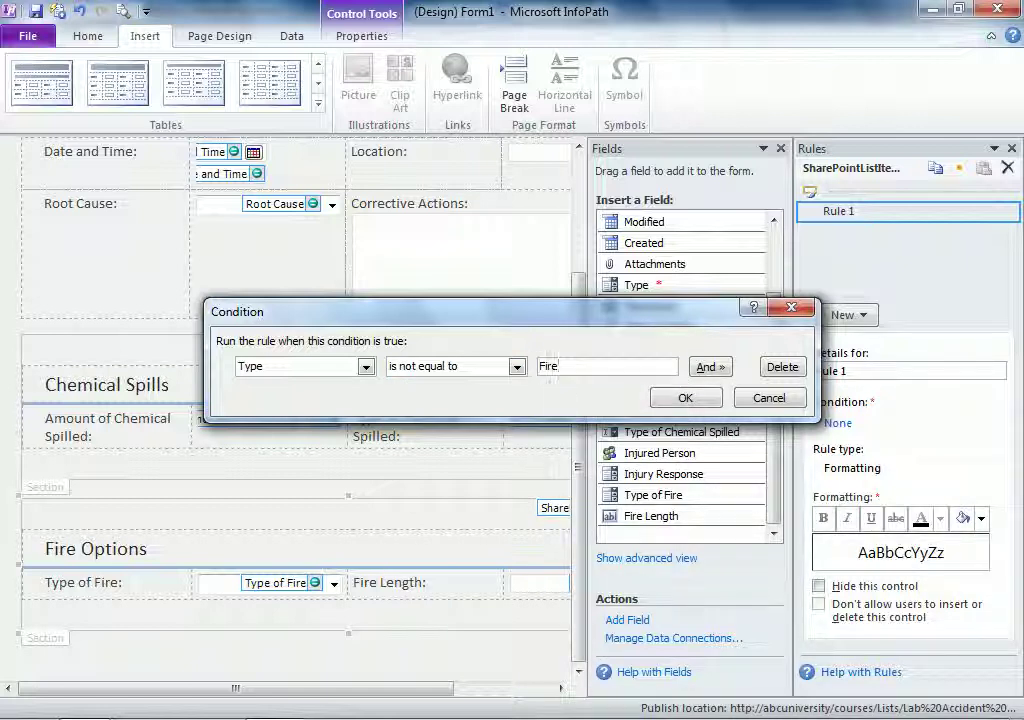
pyautogui.click(684, 397)
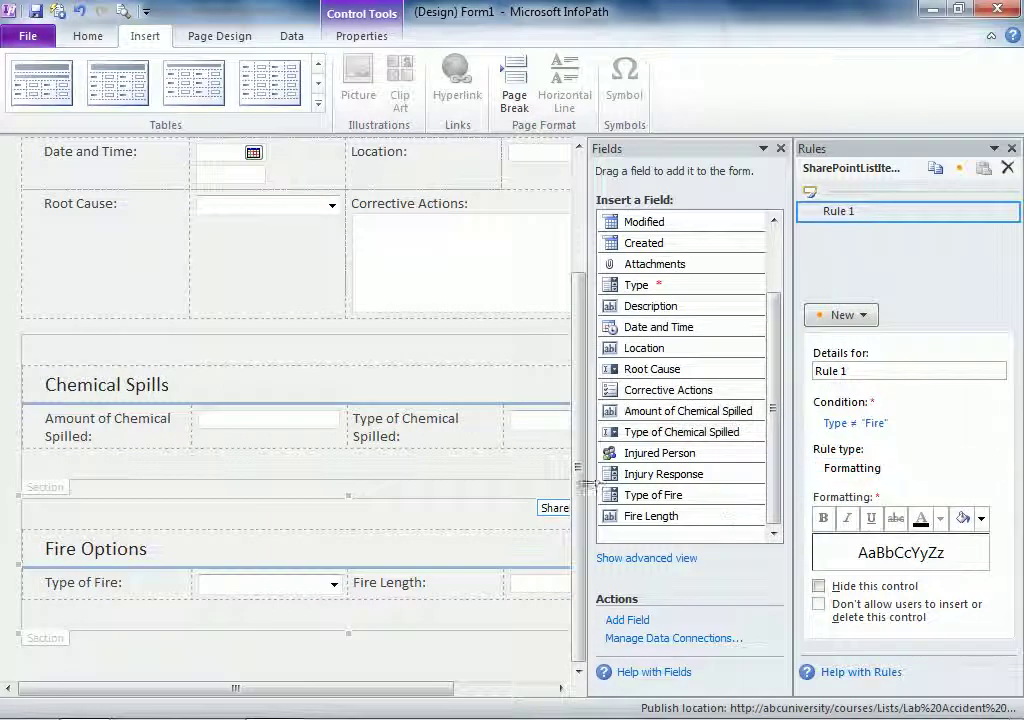
# Insert a new SharePoint section at the bottom of the form, below Fire Options
pyautogui.click(572, 522)
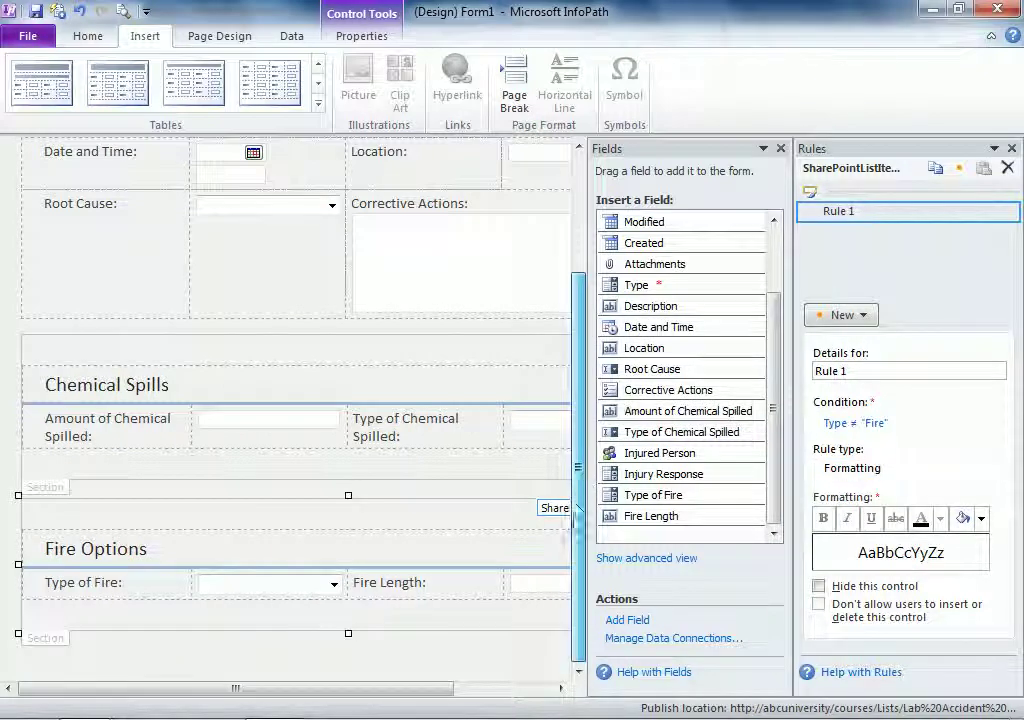
pyautogui.click(348, 655)
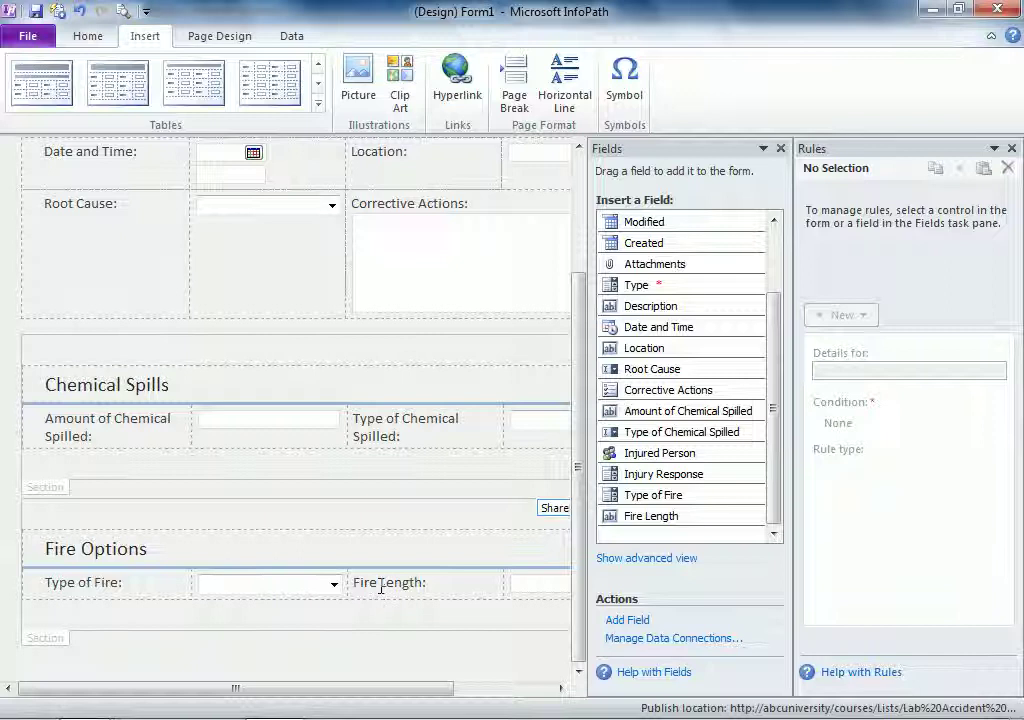
pyautogui.click(94, 40)
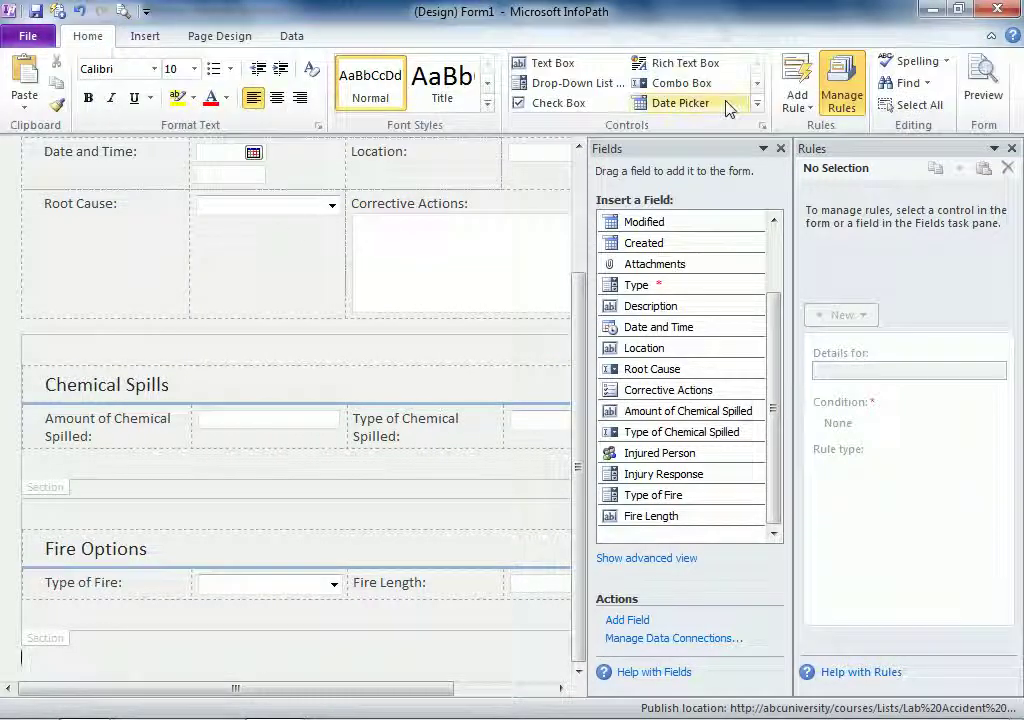
pyautogui.click(758, 90)
pyautogui.click(757, 91)
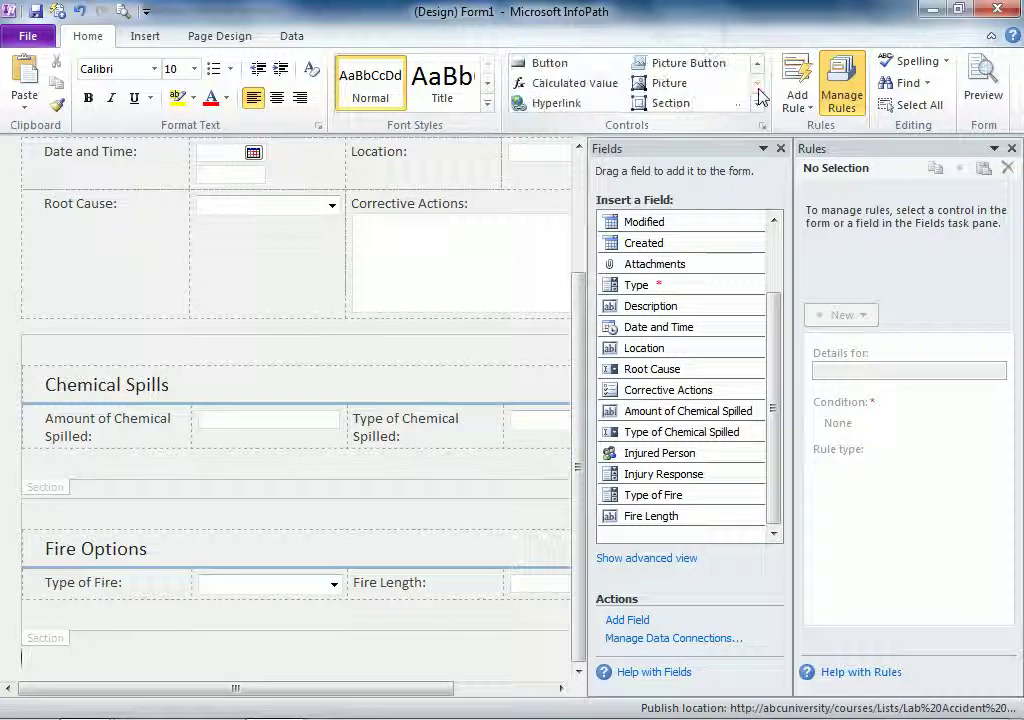
pyautogui.click(688, 104)
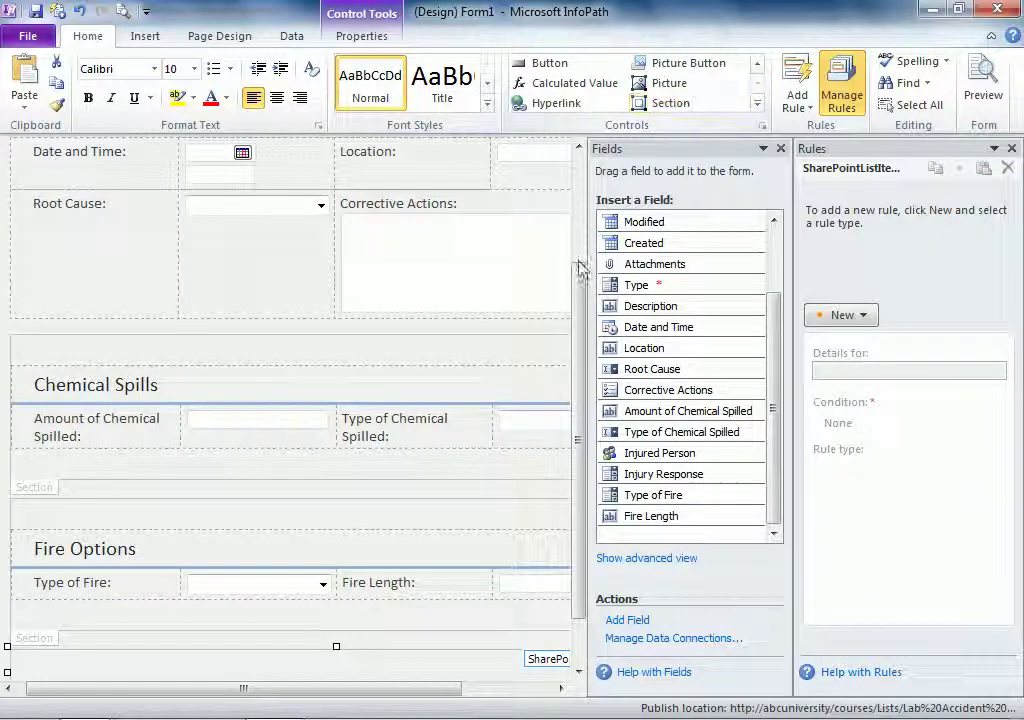
pyautogui.moveTo(578, 283); pyautogui.dragTo(584, 384)
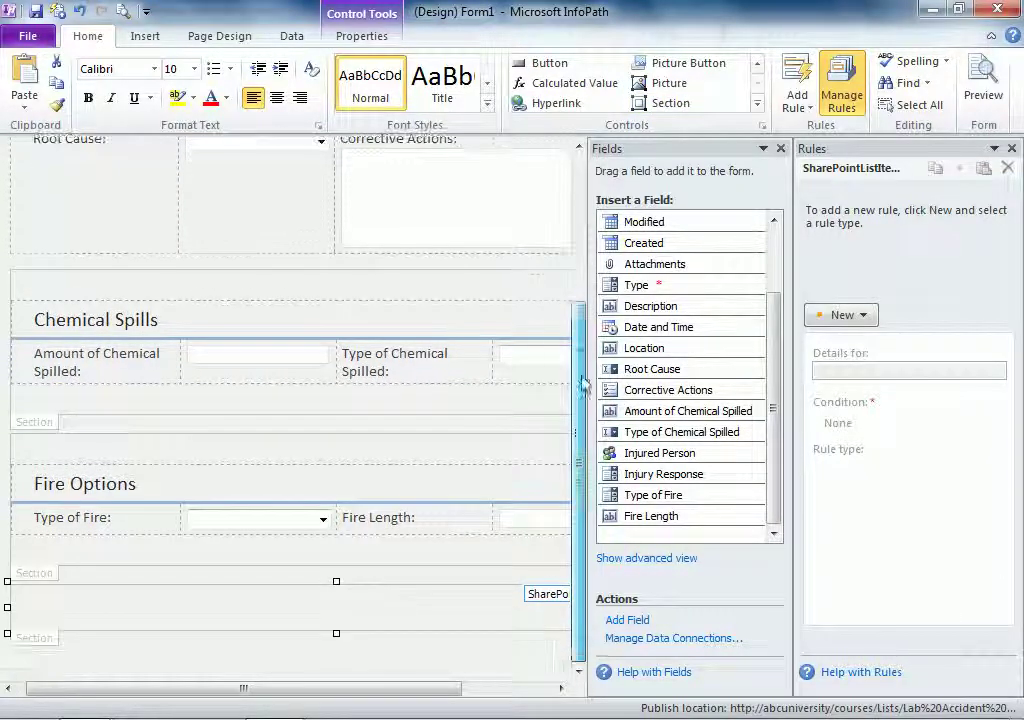
# Add a four-column table to the new section headed 'Injury Options'
pyautogui.click(350, 610)
pyautogui.click(144, 37)
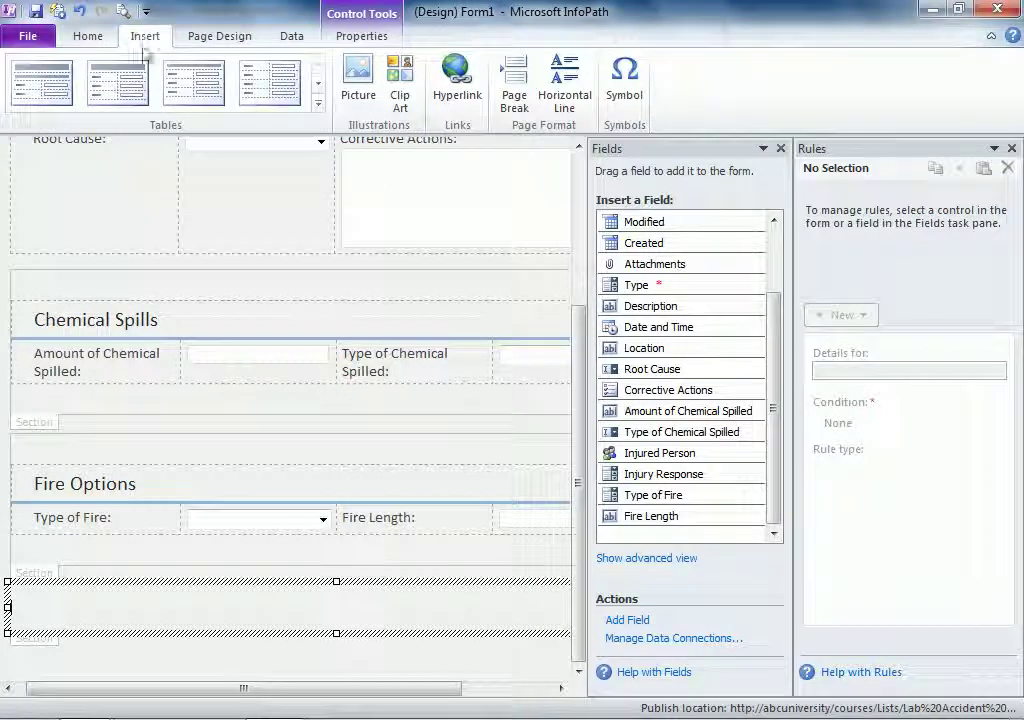
pyautogui.click(319, 104)
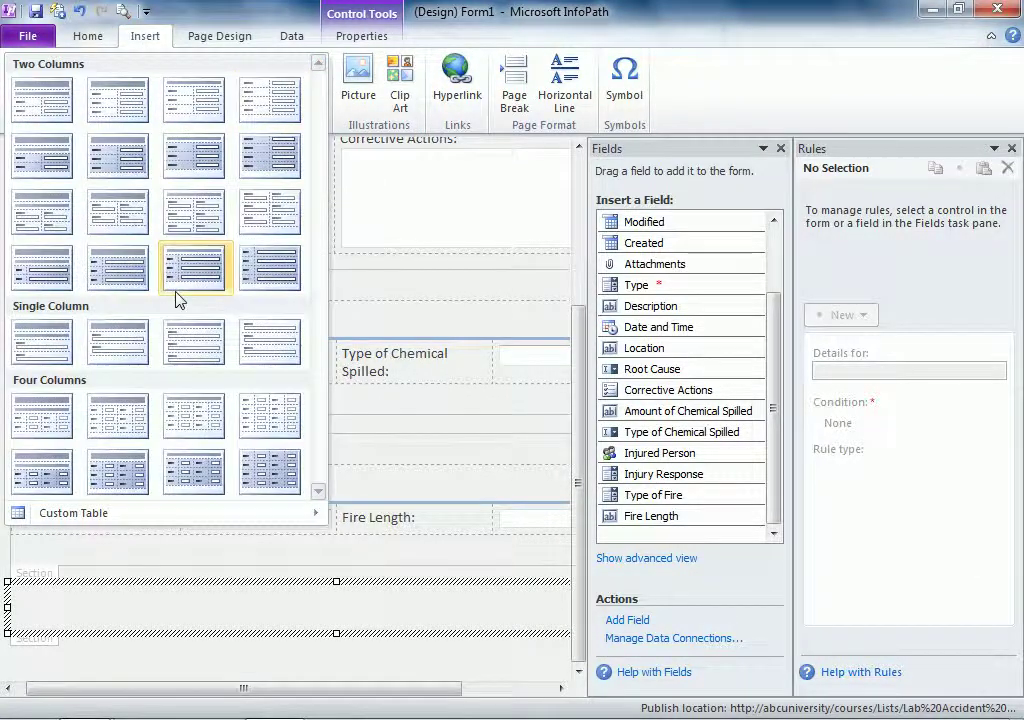
pyautogui.click(137, 411)
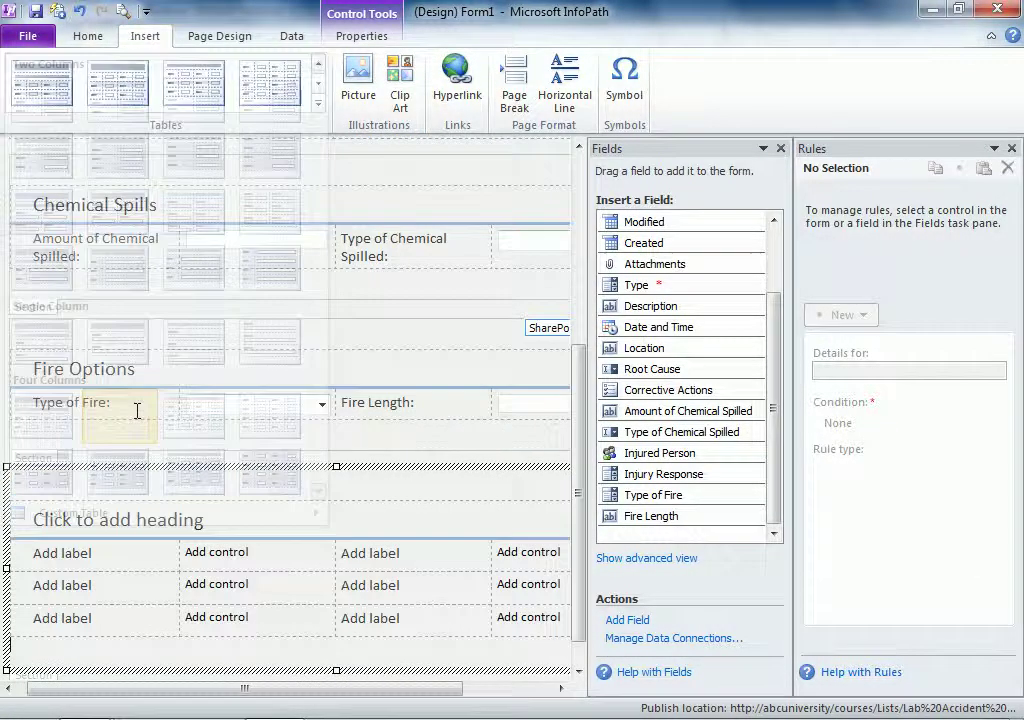
pyautogui.click(231, 521)
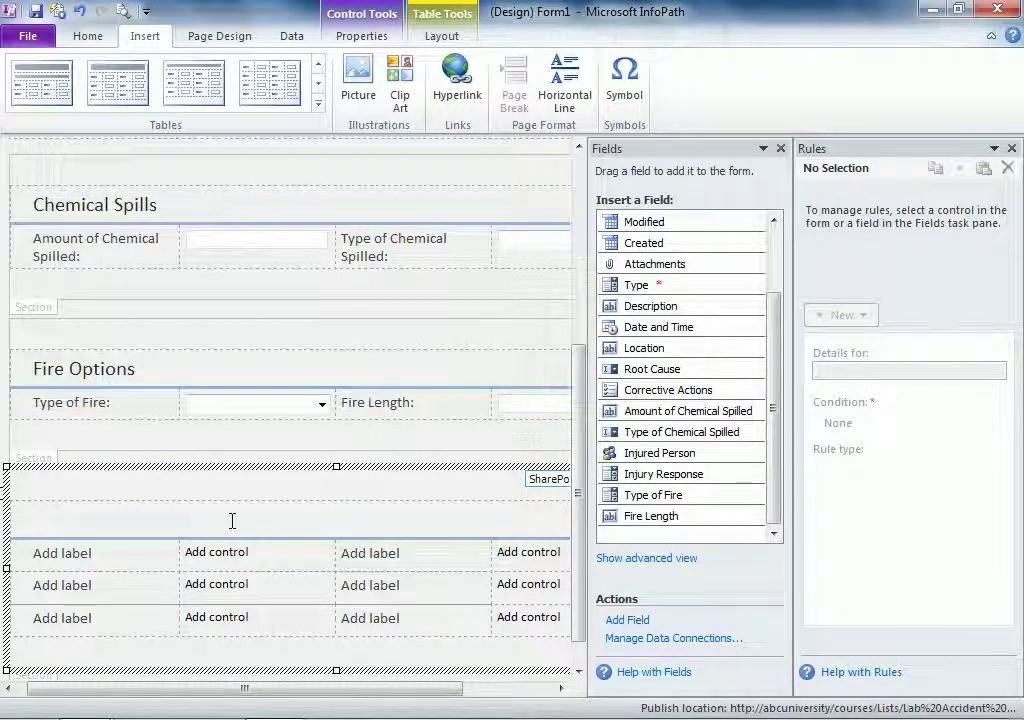
pyautogui.write('Injury ')
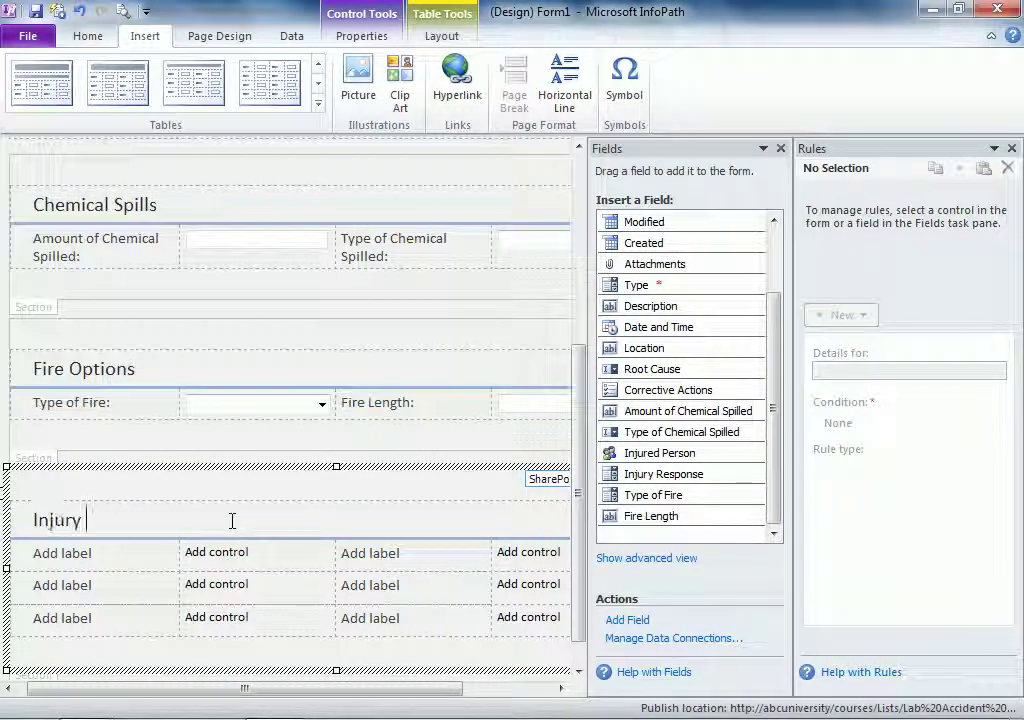
pyautogui.write('Options')
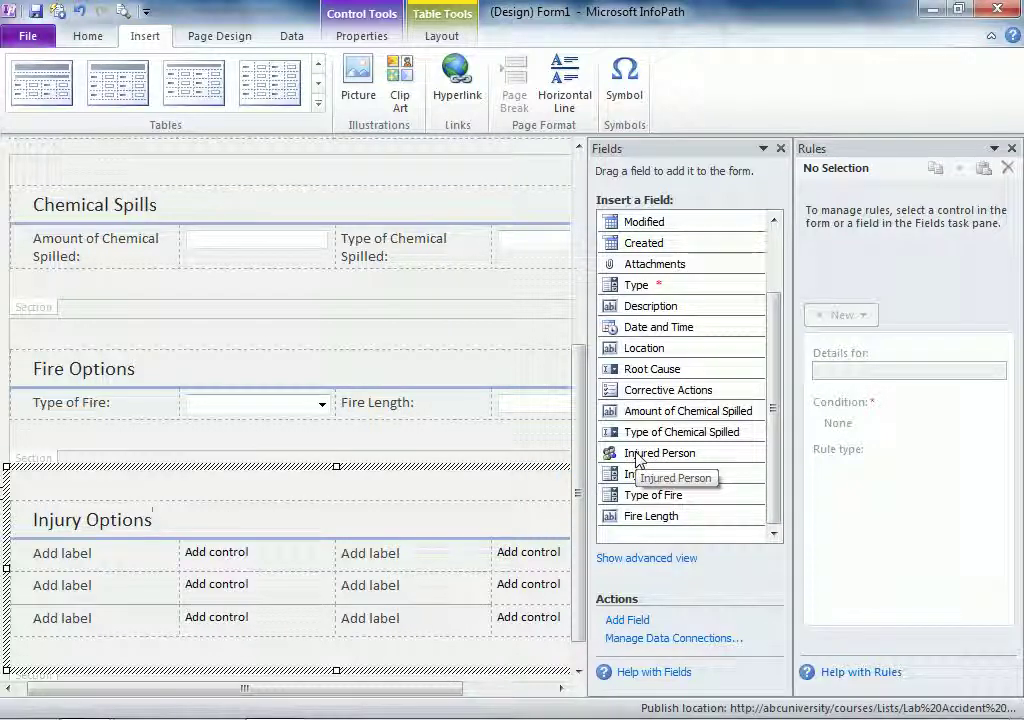
# Put Injured Person and Injury Response in the first row and delete the two unused rows
pyautogui.moveTo(636, 462); pyautogui.dragTo(199, 560)
pyautogui.moveTo(663, 474); pyautogui.dragTo(484, 551)
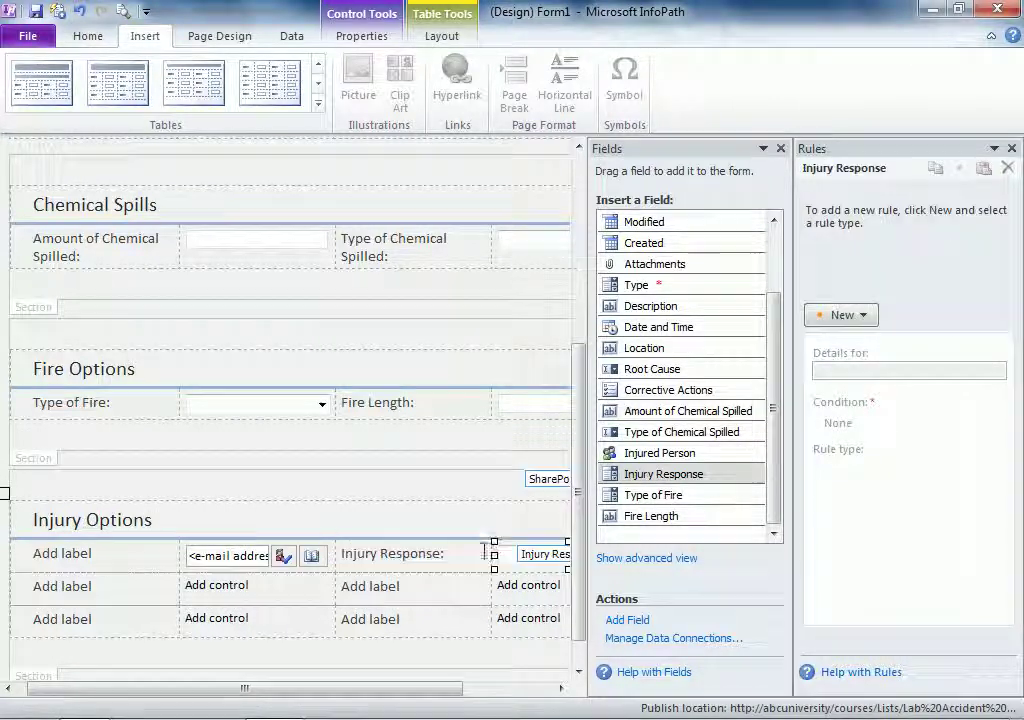
pyautogui.click(110, 583)
pyautogui.doubleClick(110, 583)
pyautogui.hotkey('shift', 'Right')
pyautogui.hotkey('shift', 'Right')
pyautogui.hotkey('shift', 'Right')
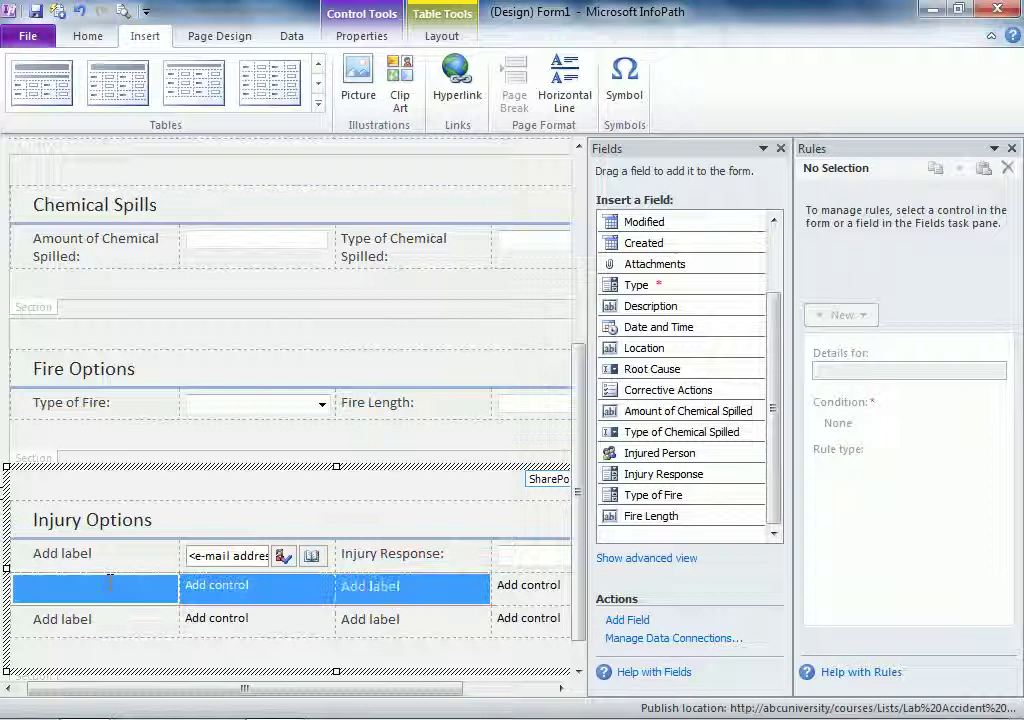
pyautogui.hotkey('shift', 'Down')
pyautogui.press('Delete')
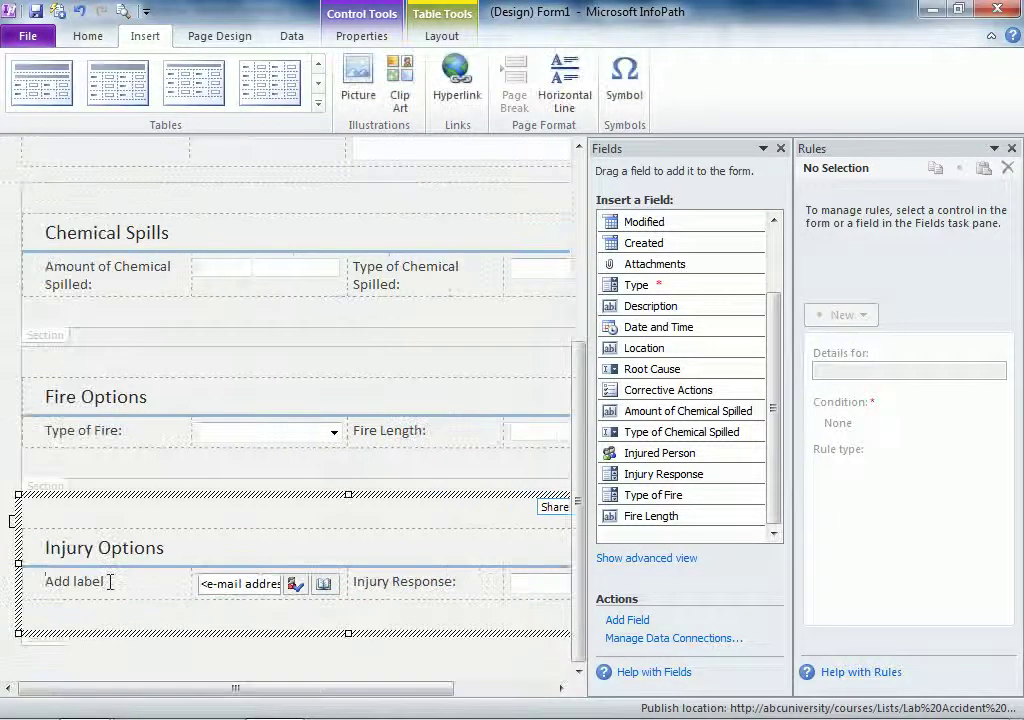
# Start a new formatting rule on the Injury Options section that tests the Description field
pyautogui.click(205, 493)
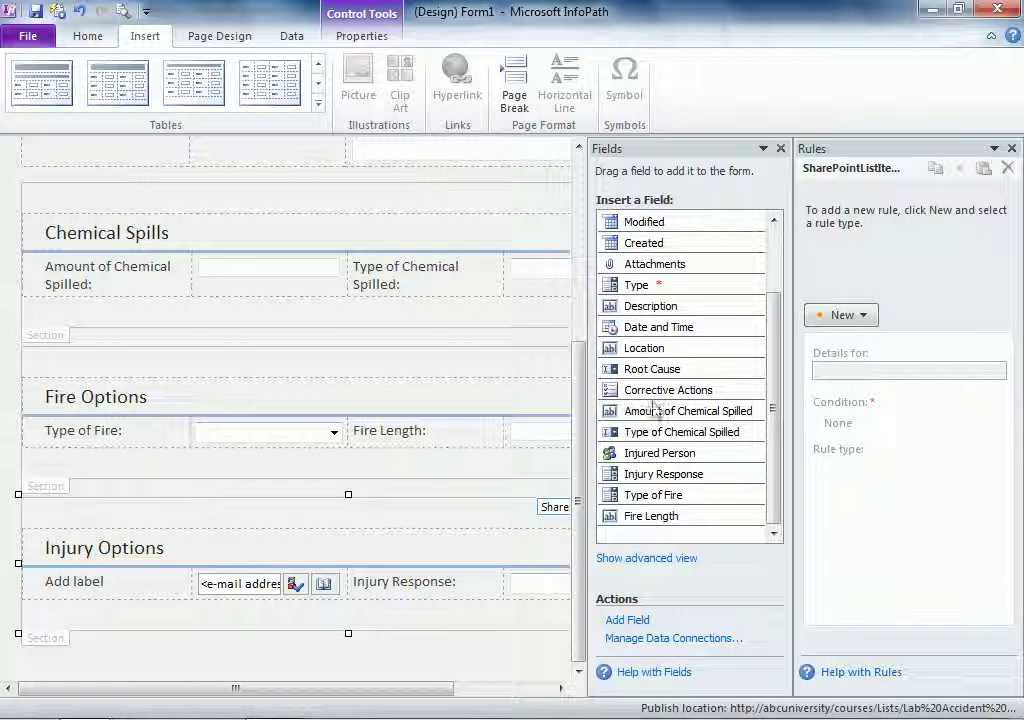
pyautogui.click(871, 316)
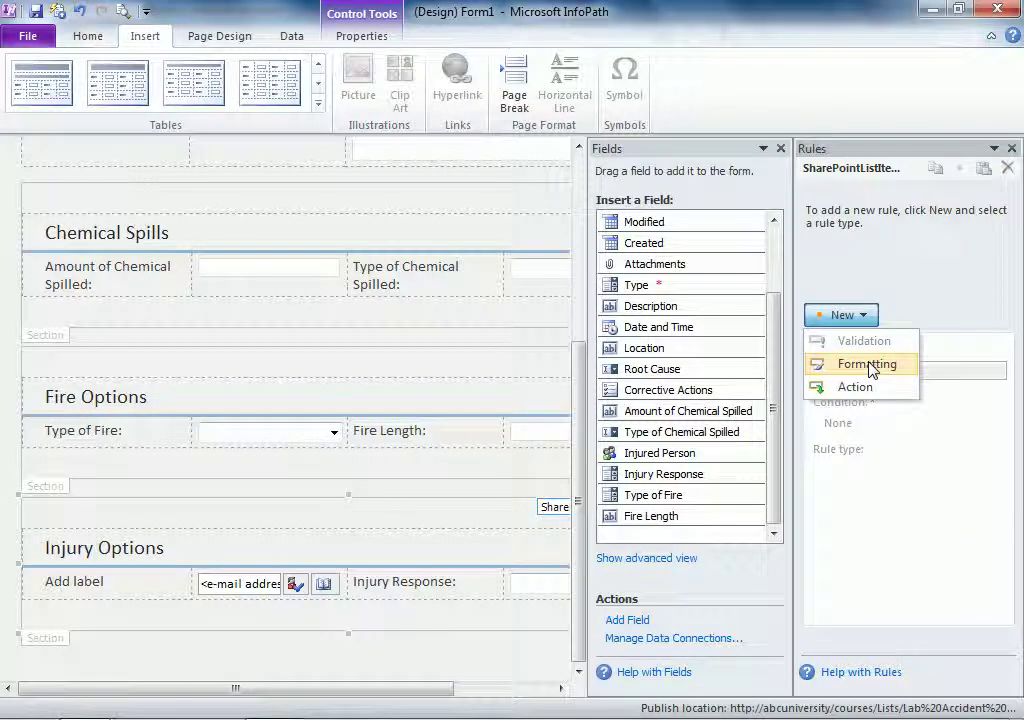
pyautogui.click(868, 366)
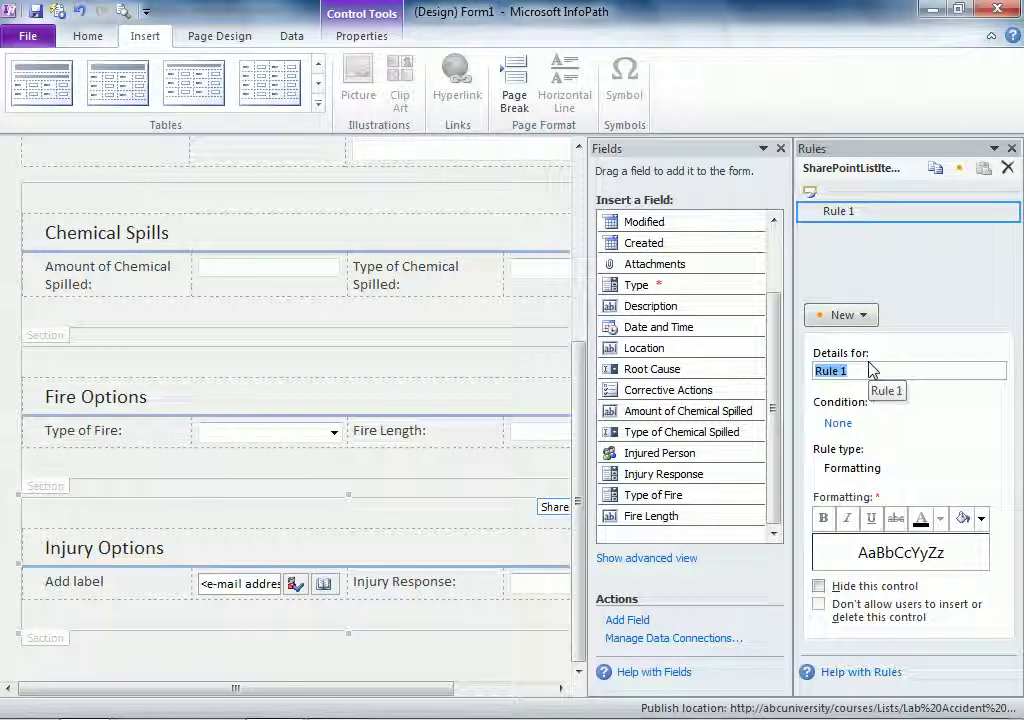
pyautogui.click(838, 423)
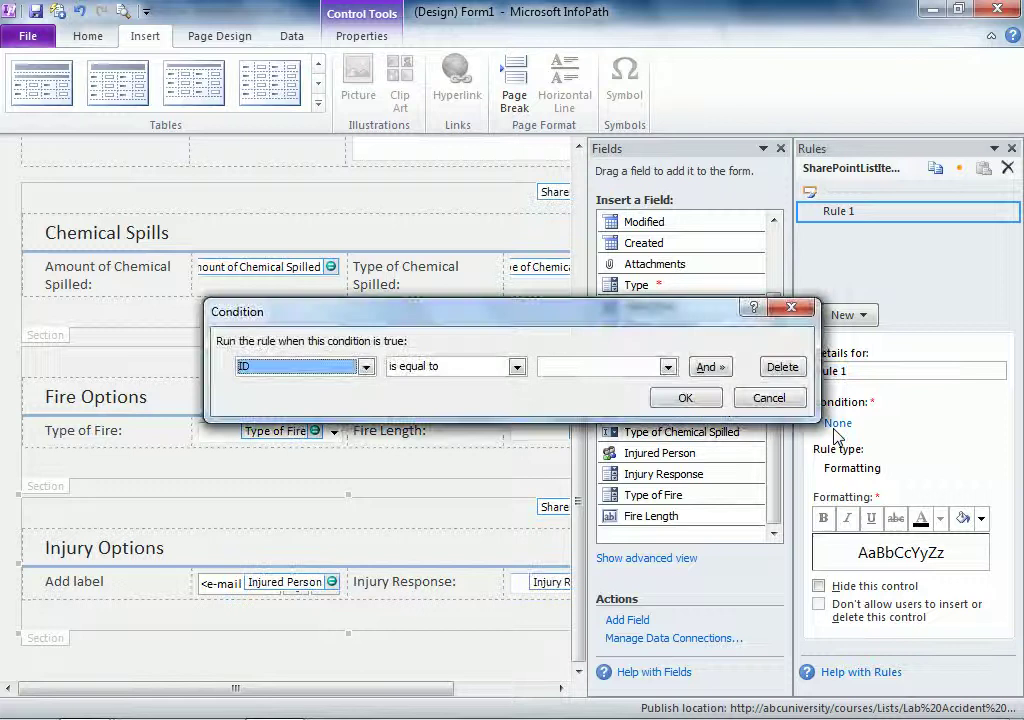
pyautogui.click(366, 366)
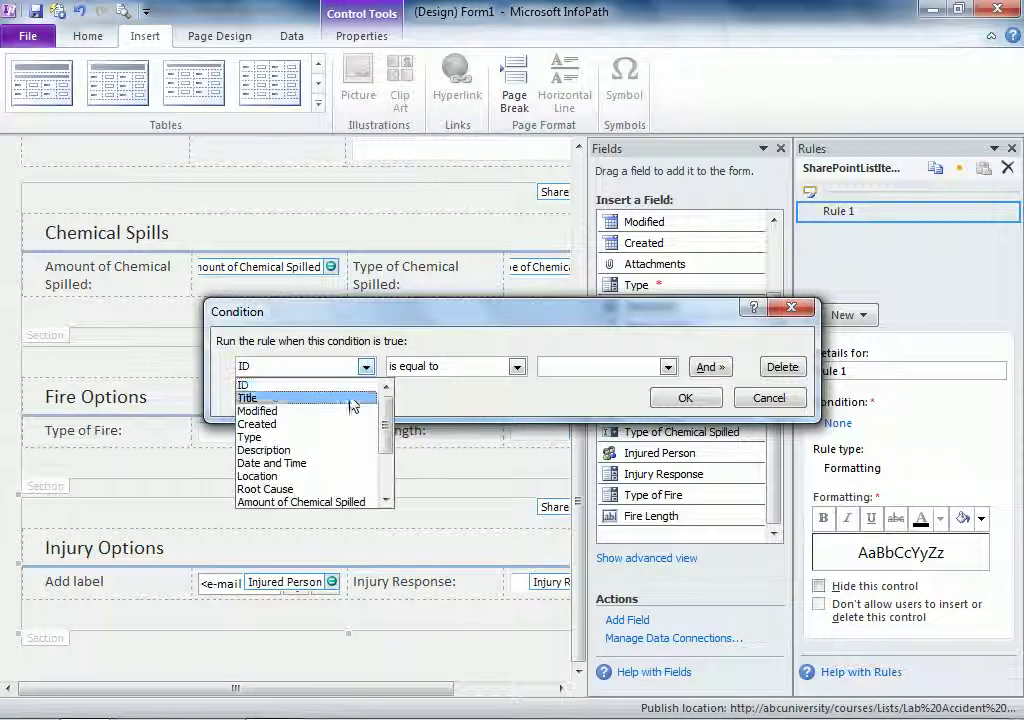
pyautogui.scroll(-1, 358, 428)
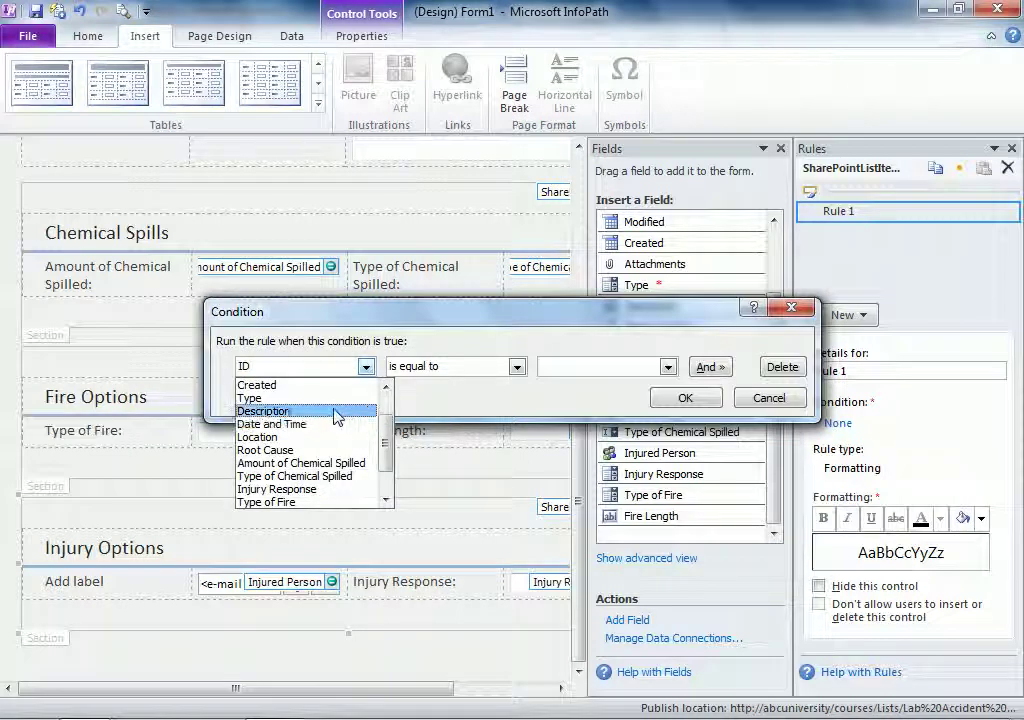
pyautogui.click(338, 411)
# Set the condition to Description does not contain 'injury' and make the rule hide the section
pyautogui.click(453, 375)
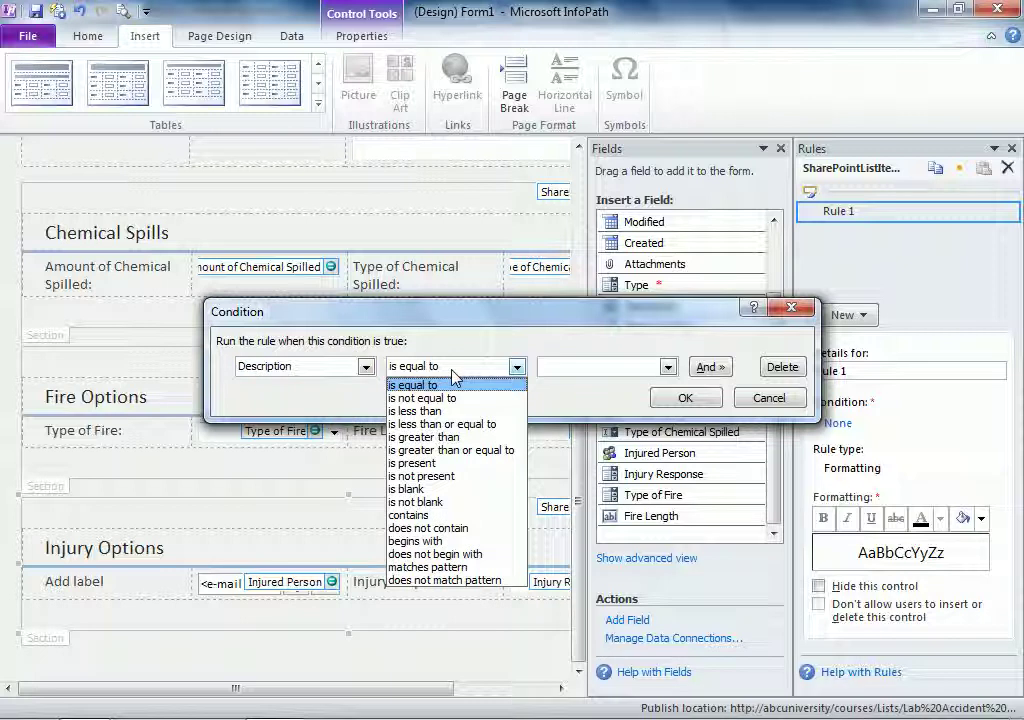
pyautogui.click(428, 528)
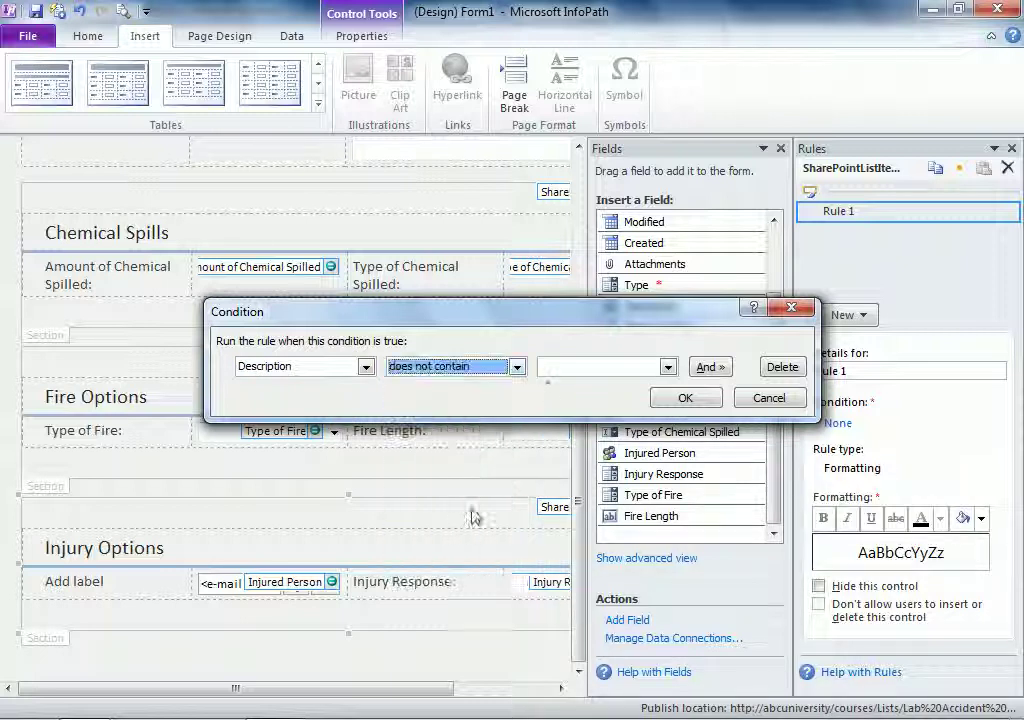
pyautogui.click(553, 370)
pyautogui.click(553, 369)
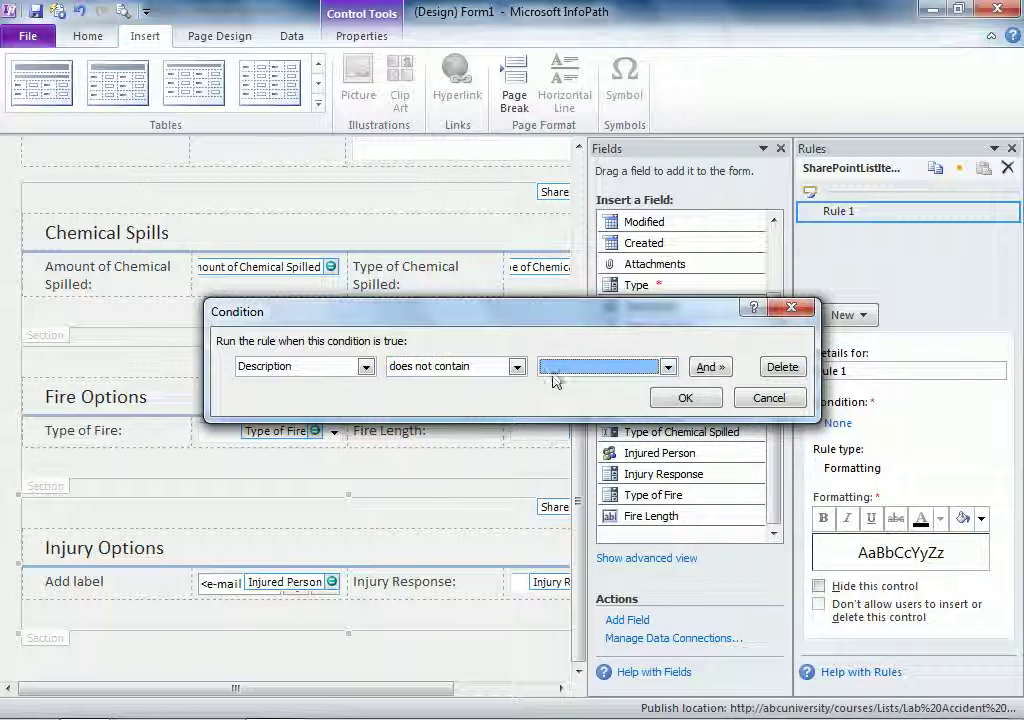
pyautogui.click(553, 368)
pyautogui.click(560, 385)
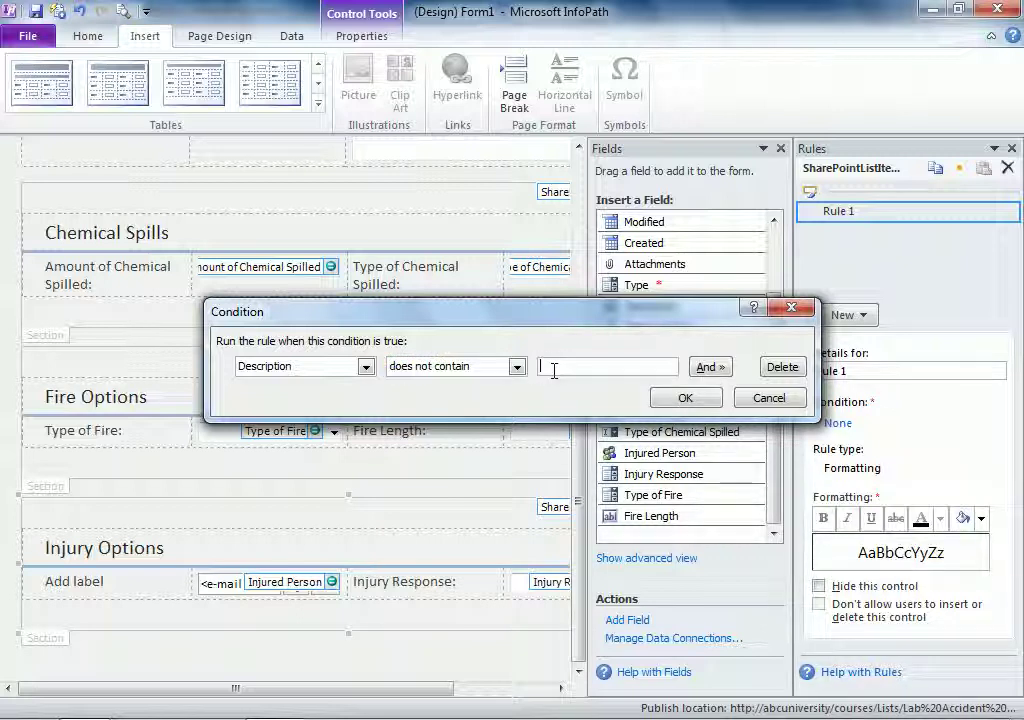
pyautogui.write('inu')
pyautogui.click(677, 399)
pyautogui.click(818, 586)
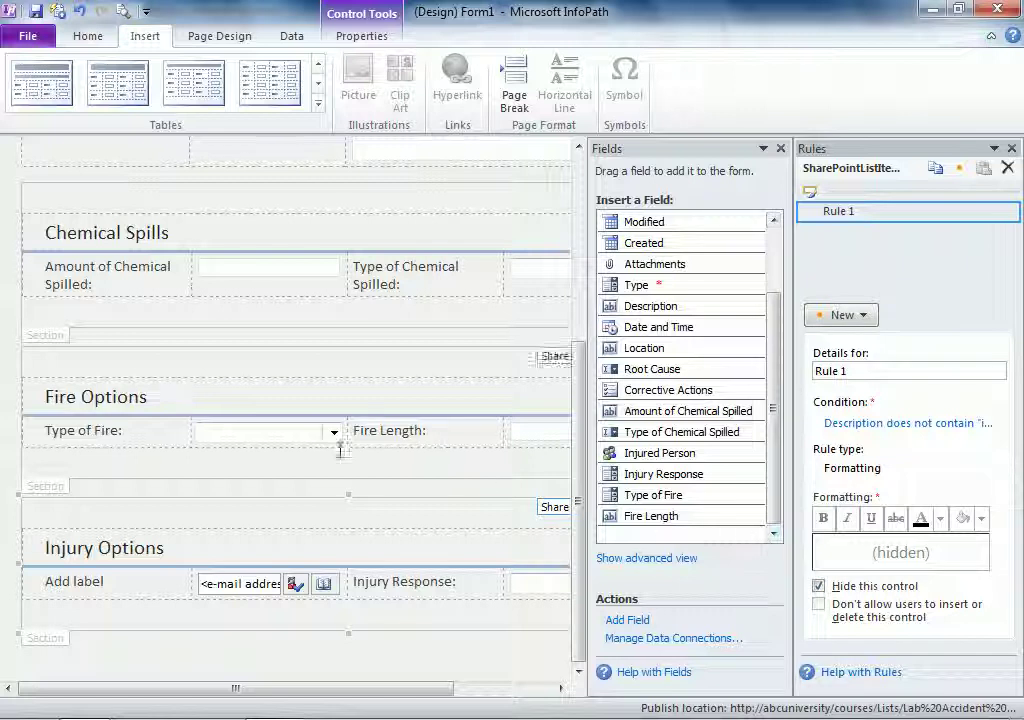
# Turn on Hide this control for the Fire Options rule (Type ≠ Fire) and Quick Publish the form
pyautogui.click(221, 372)
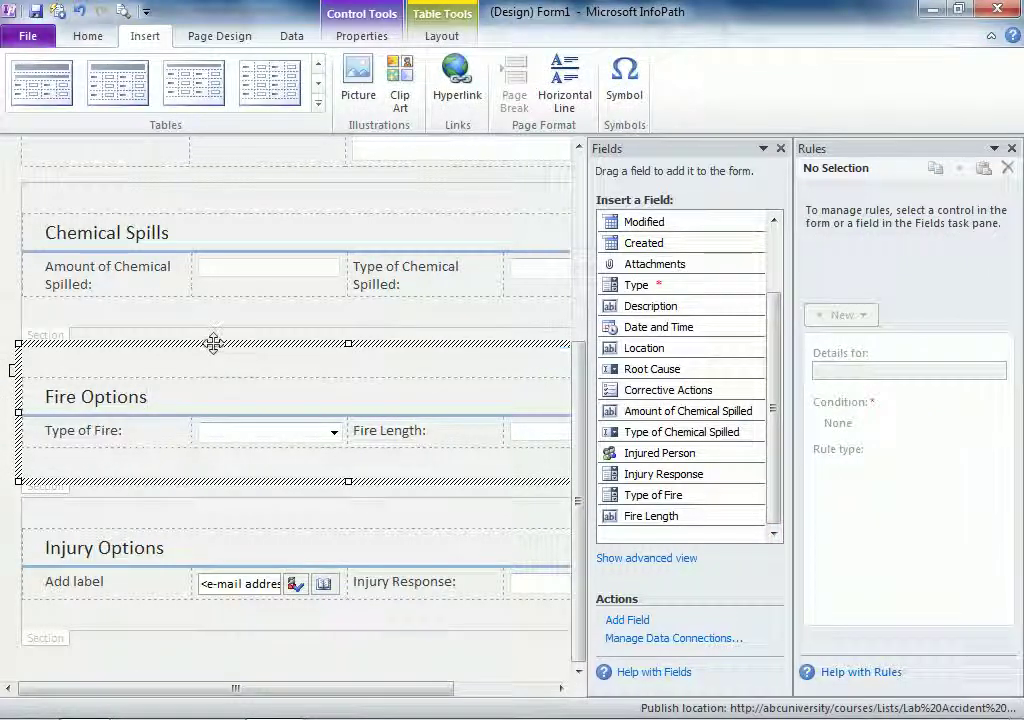
pyautogui.click(213, 343)
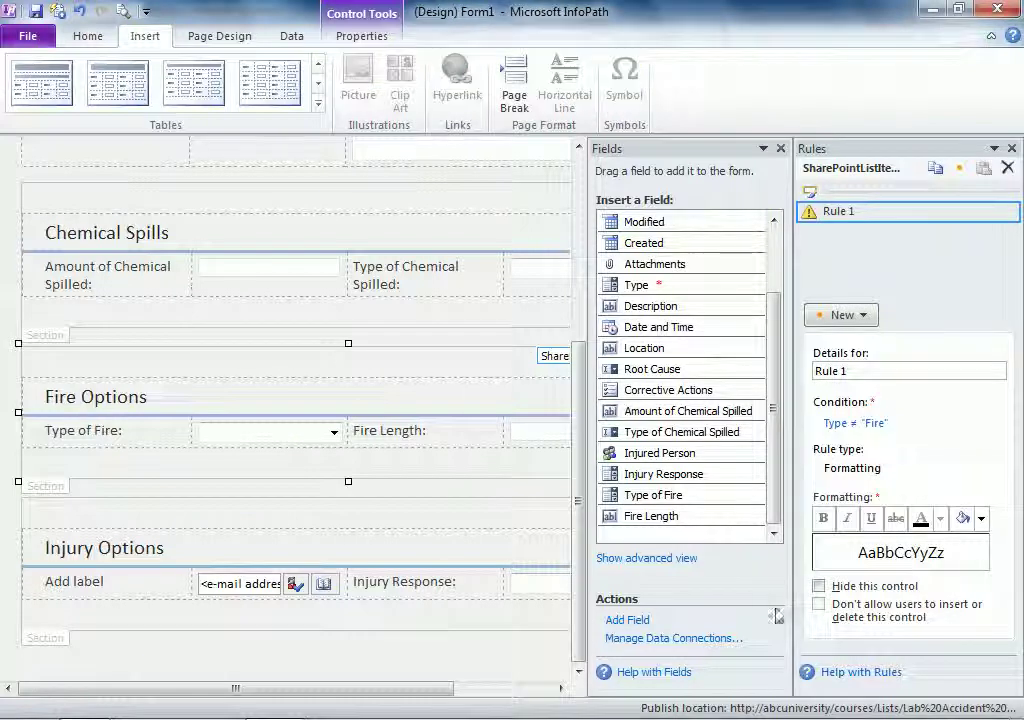
pyautogui.click(819, 587)
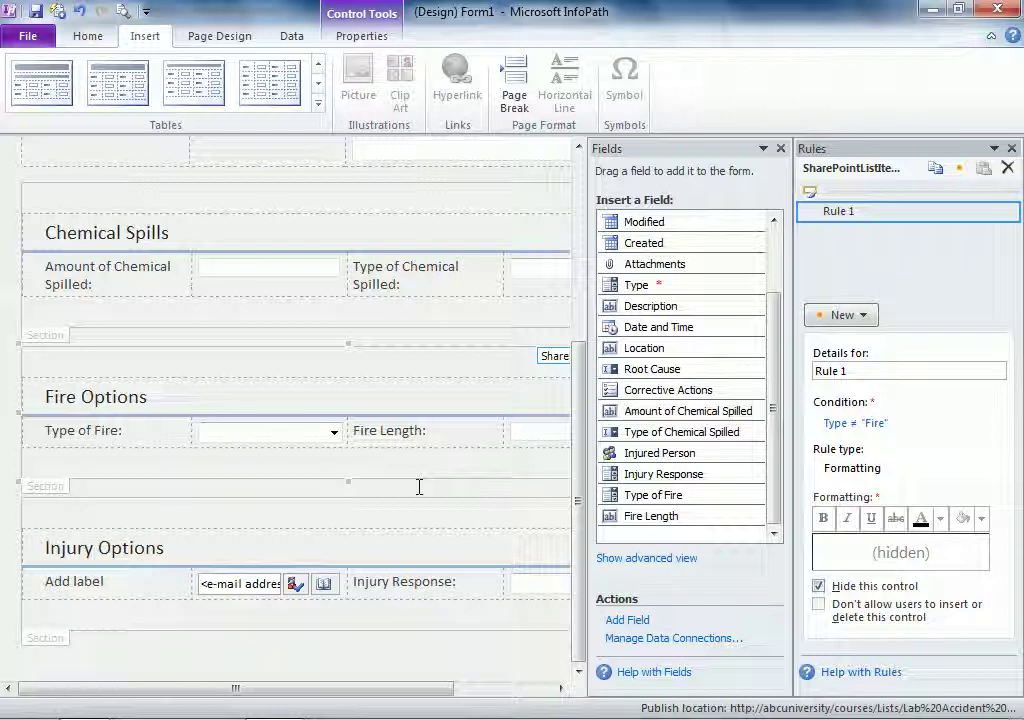
pyautogui.click(22, 36)
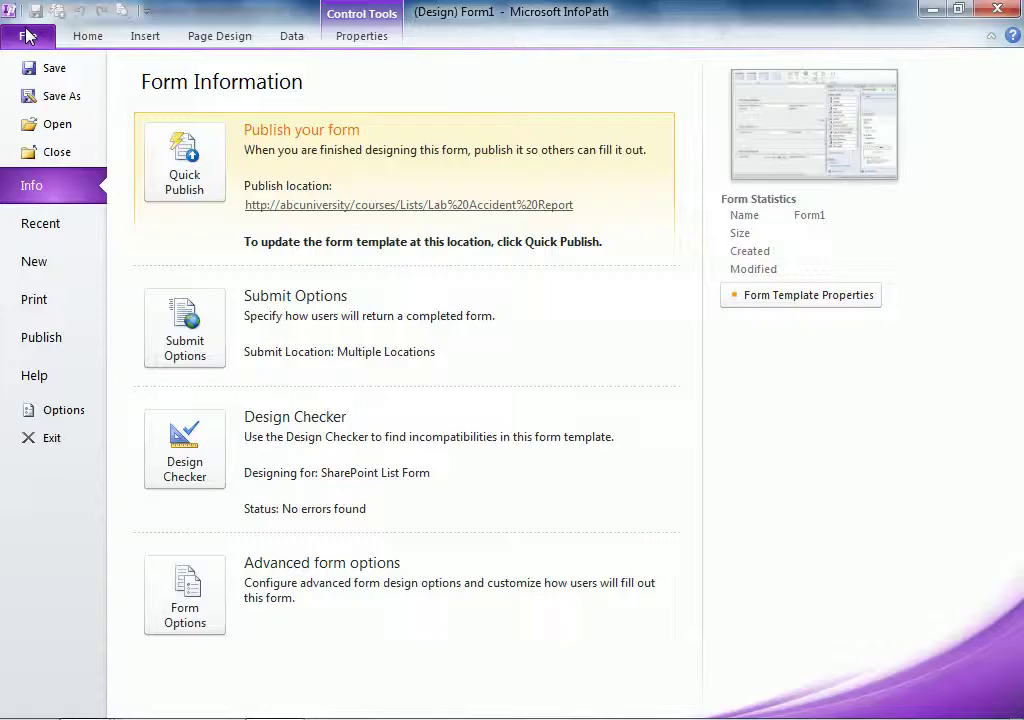
pyautogui.click(185, 165)
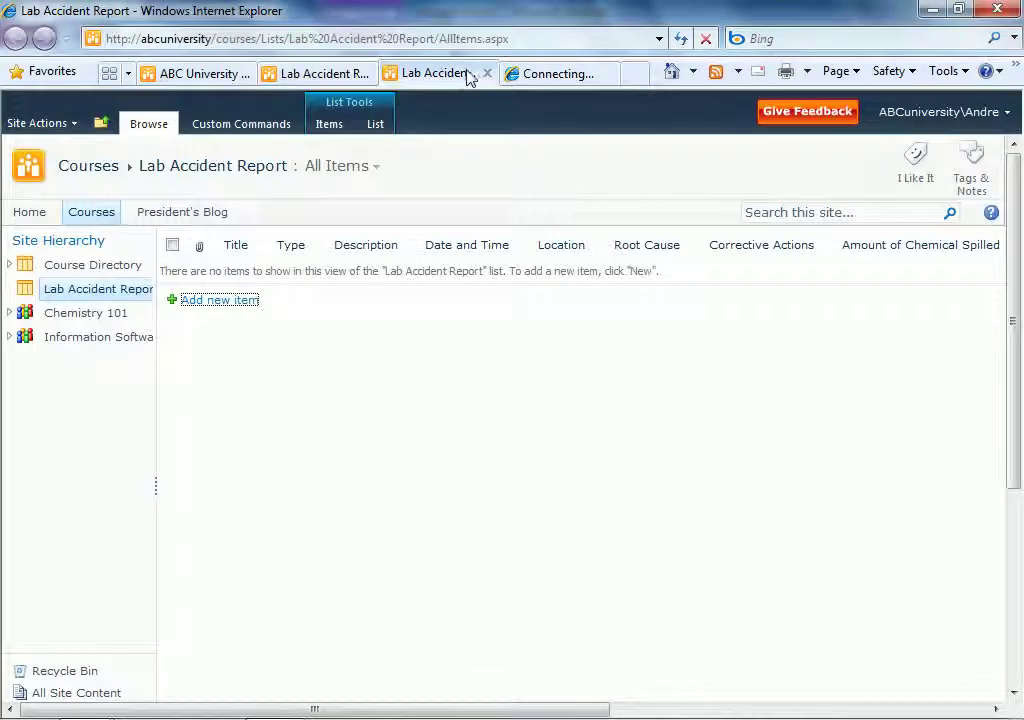
# Close the extra browser tabs and start a new Lab Accident Report item
pyautogui.click(488, 75)
pyautogui.click(384, 74)
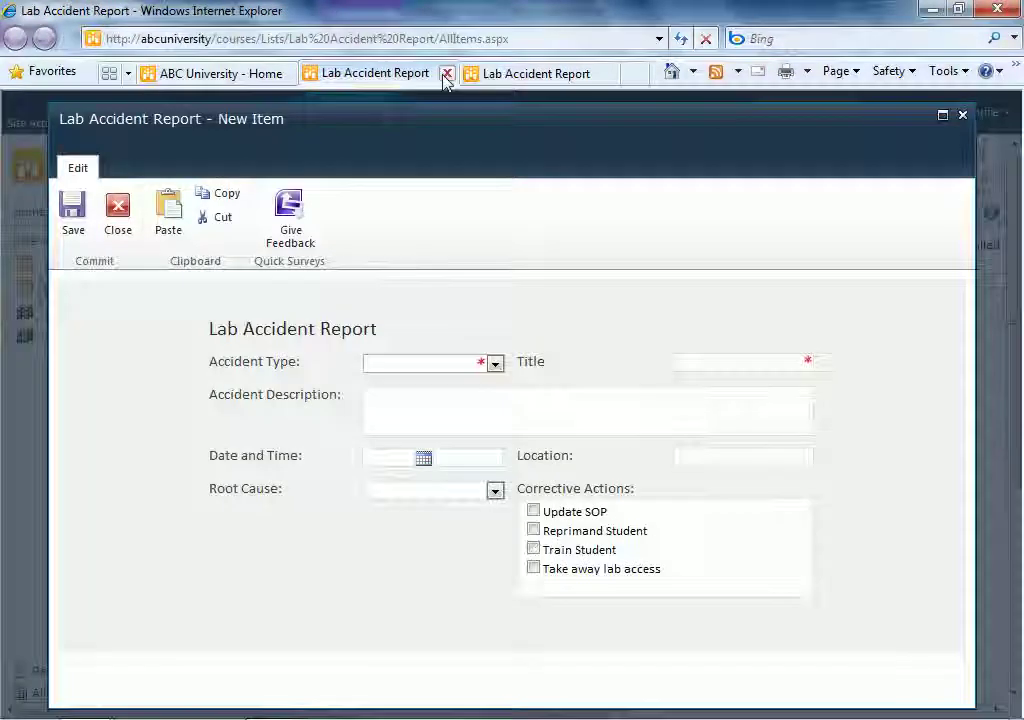
pyautogui.click(447, 74)
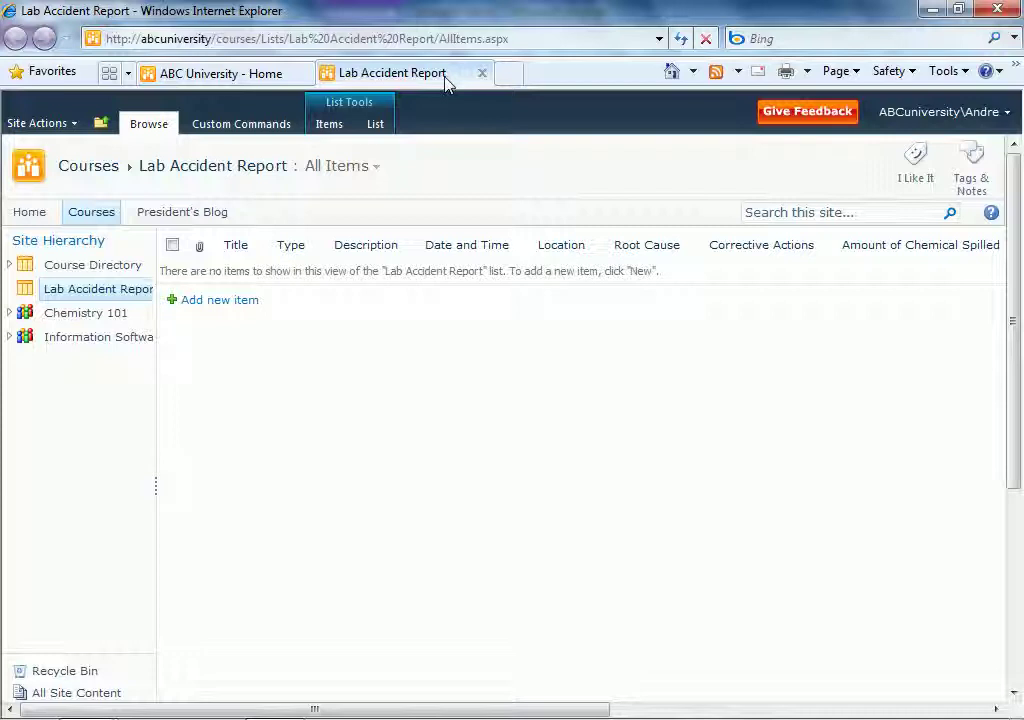
pyautogui.click(244, 303)
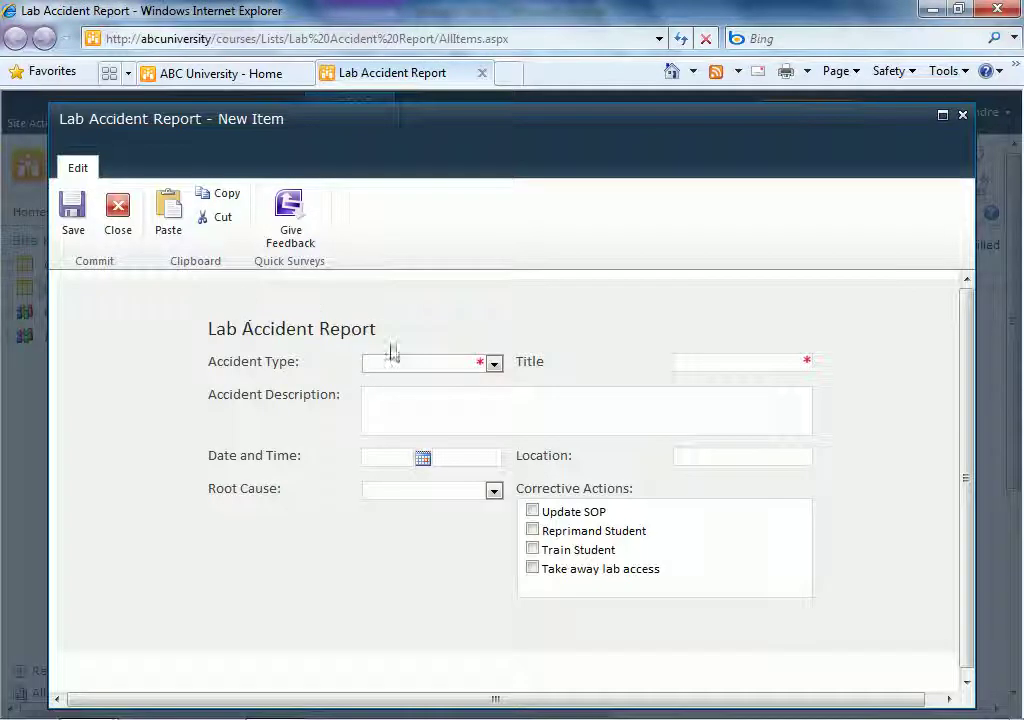
# Set Accident Type to Chemical Spill, then switch it to Fire to reveal Fire Options
pyautogui.click(492, 366)
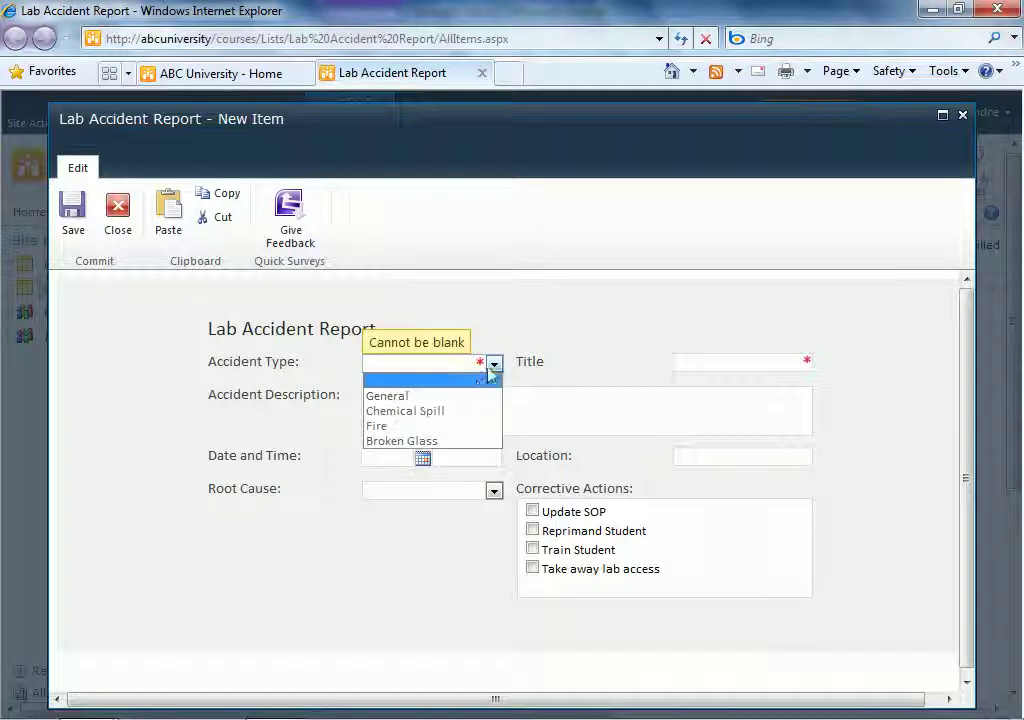
pyautogui.click(471, 411)
pyautogui.scroll(-3, 434, 380)
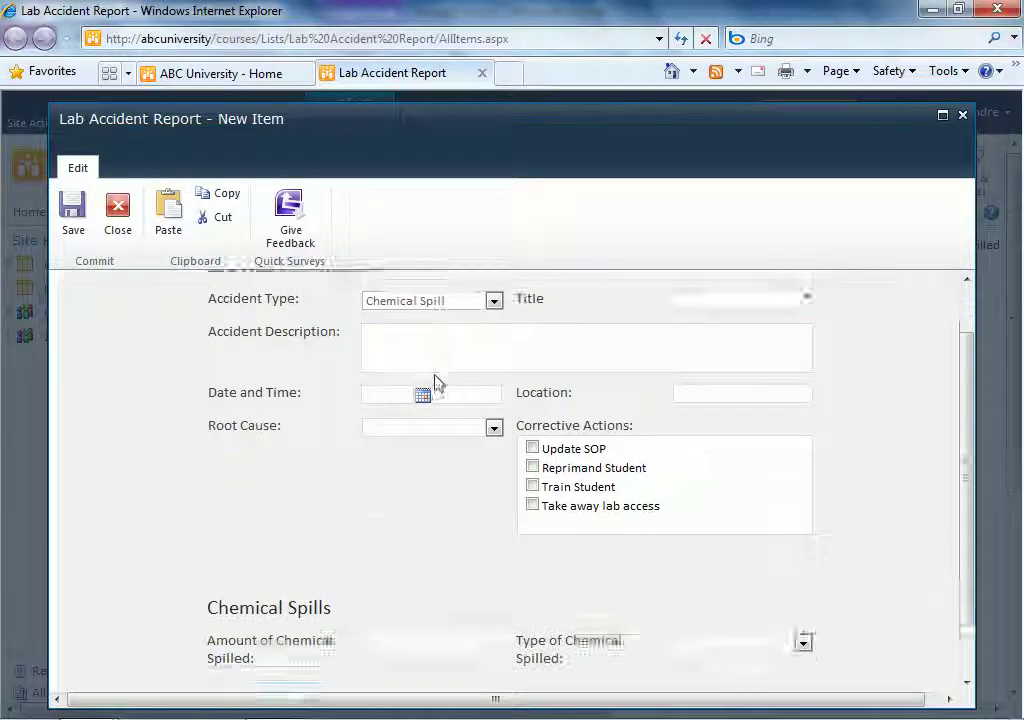
pyautogui.click(491, 366)
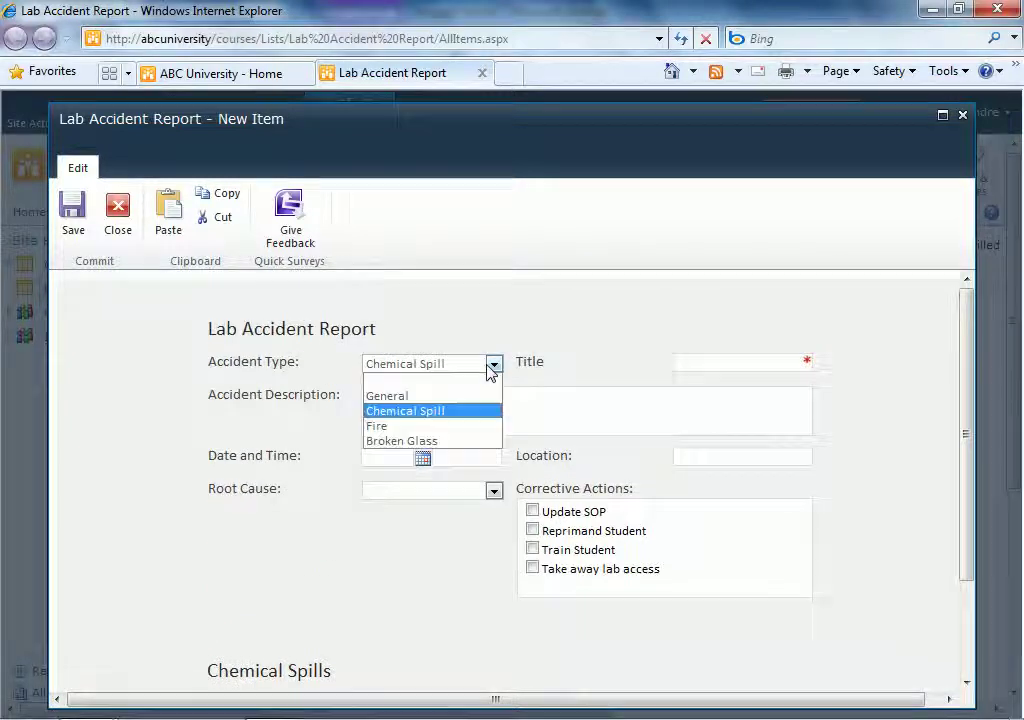
pyautogui.click(455, 427)
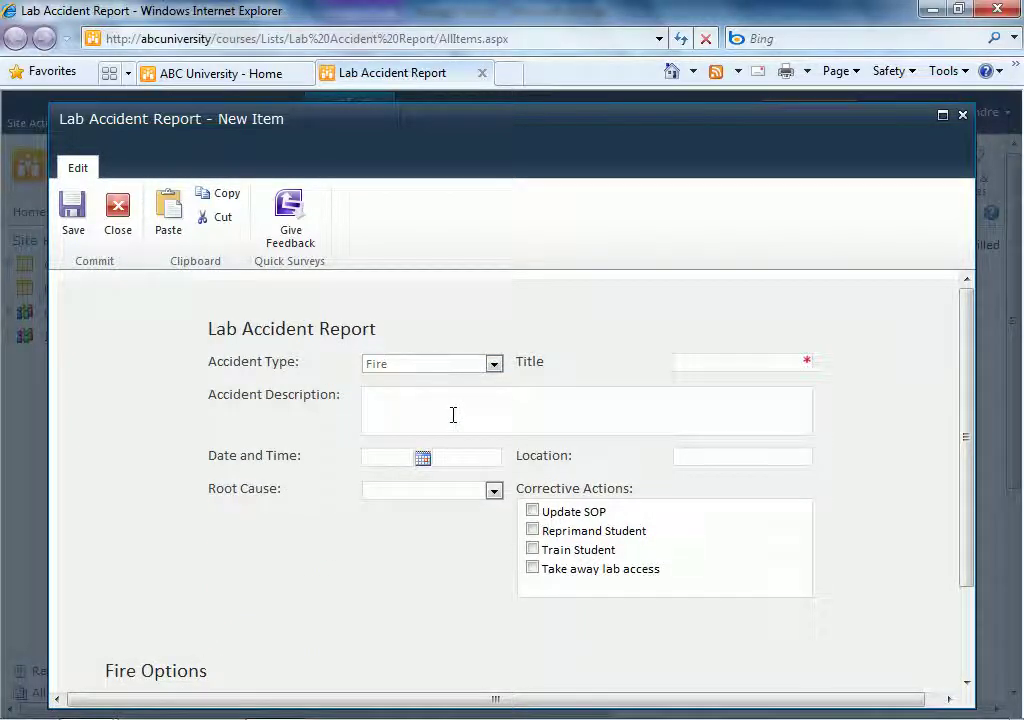
pyautogui.click(494, 366)
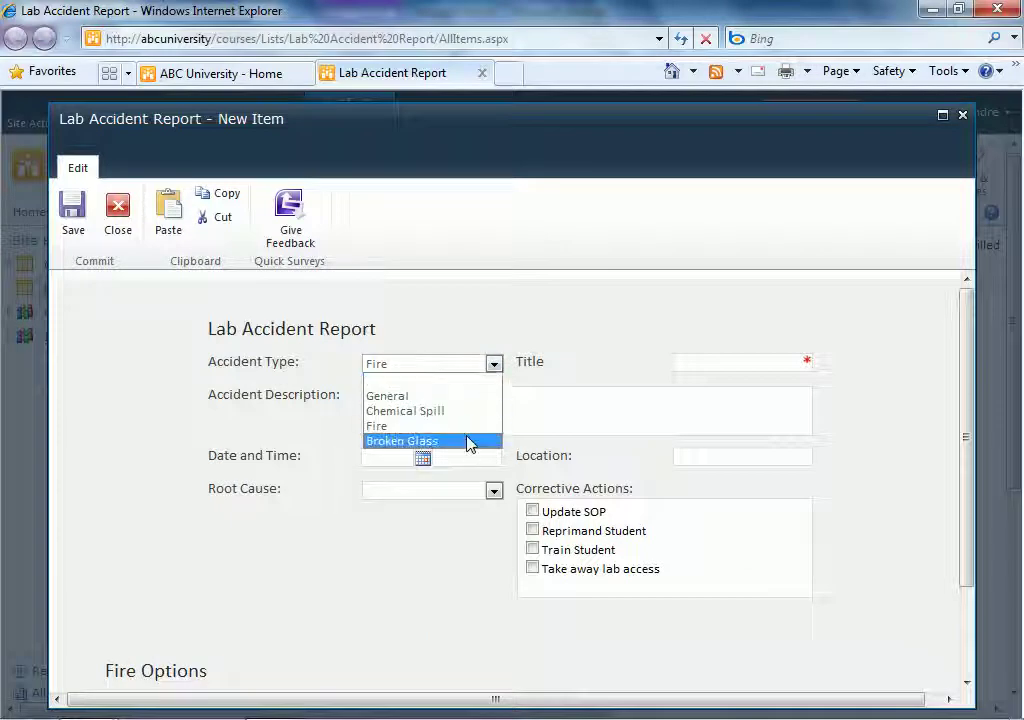
pyautogui.click(523, 400)
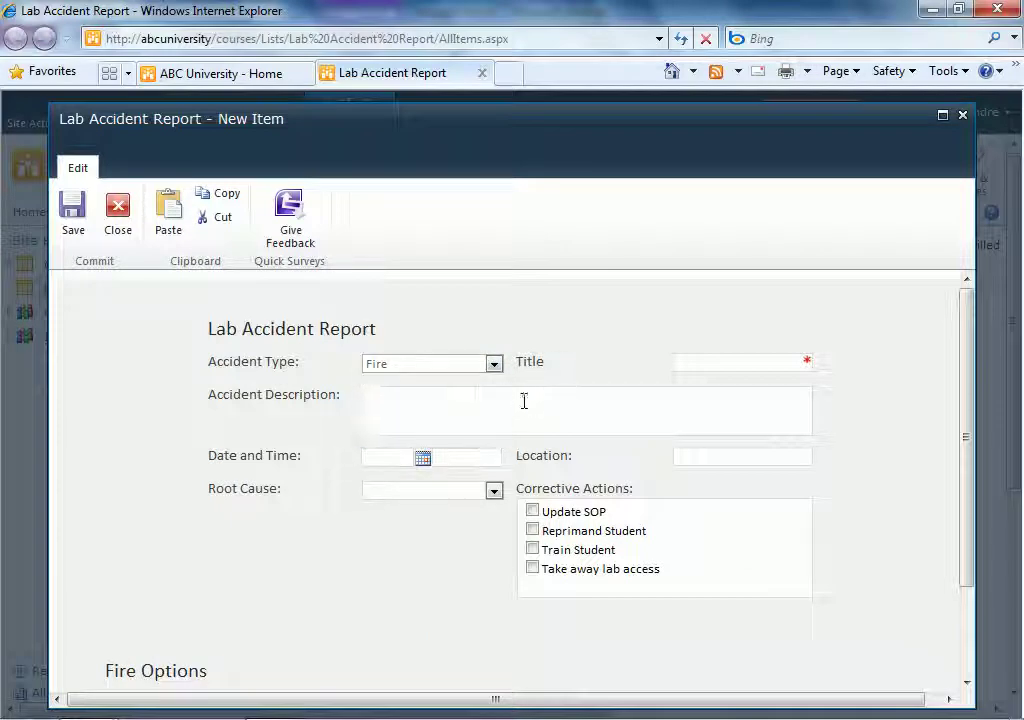
# Type 'injury' in the Accident Description, delete it, and close the form without saving
pyautogui.click(522, 404)
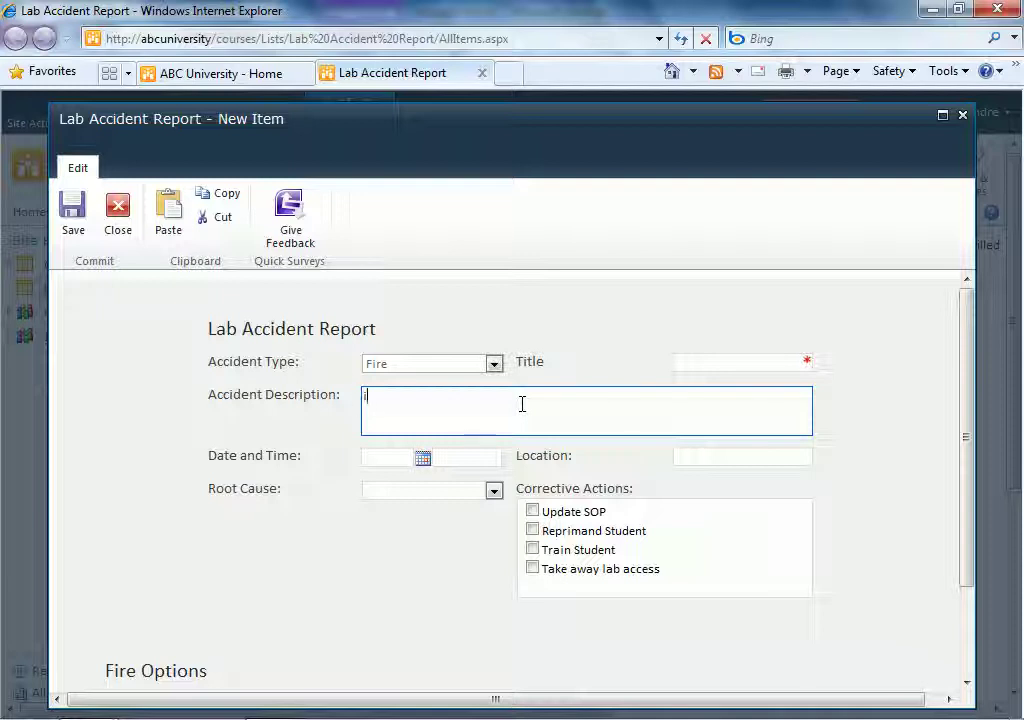
pyautogui.write('injury,')
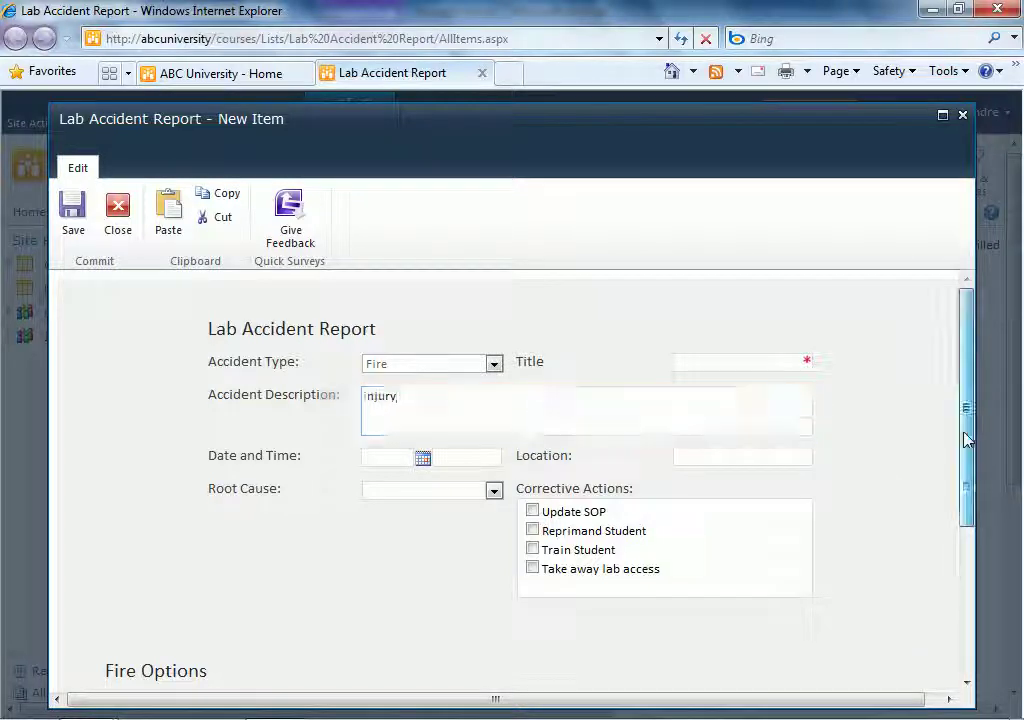
pyautogui.moveTo(967, 434)
pyautogui.mouseDown()
pyautogui.moveTo(979, 590)
pyautogui.moveTo(984, 441)
pyautogui.mouseUp()
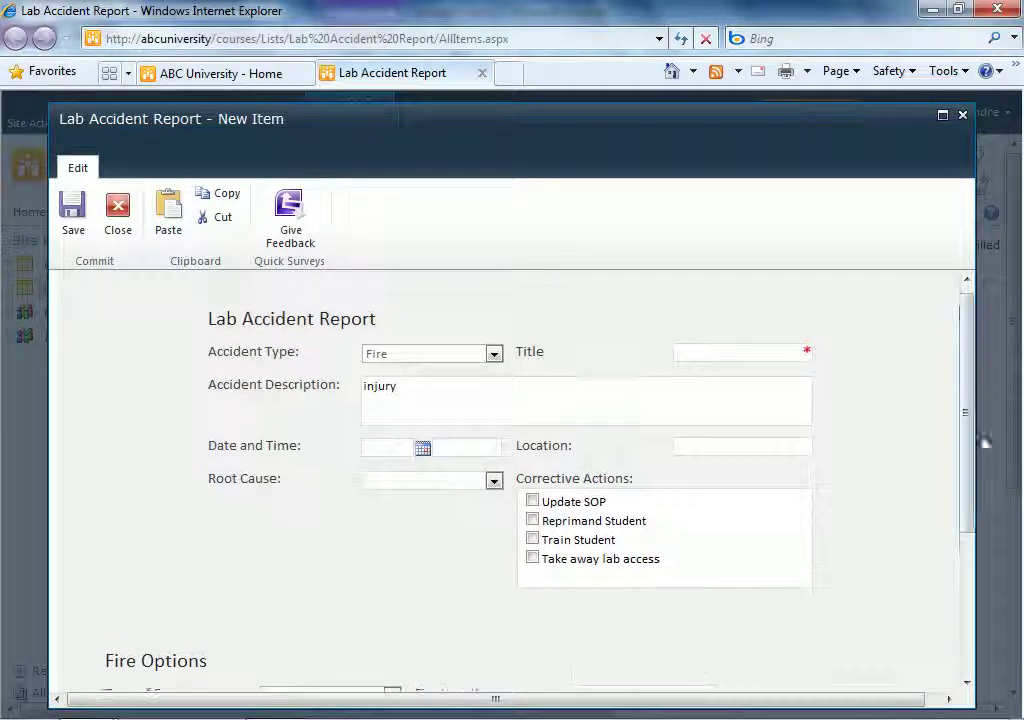
pyautogui.moveTo(436, 397); pyautogui.dragTo(309, 377)
pyautogui.press('BackSpace')
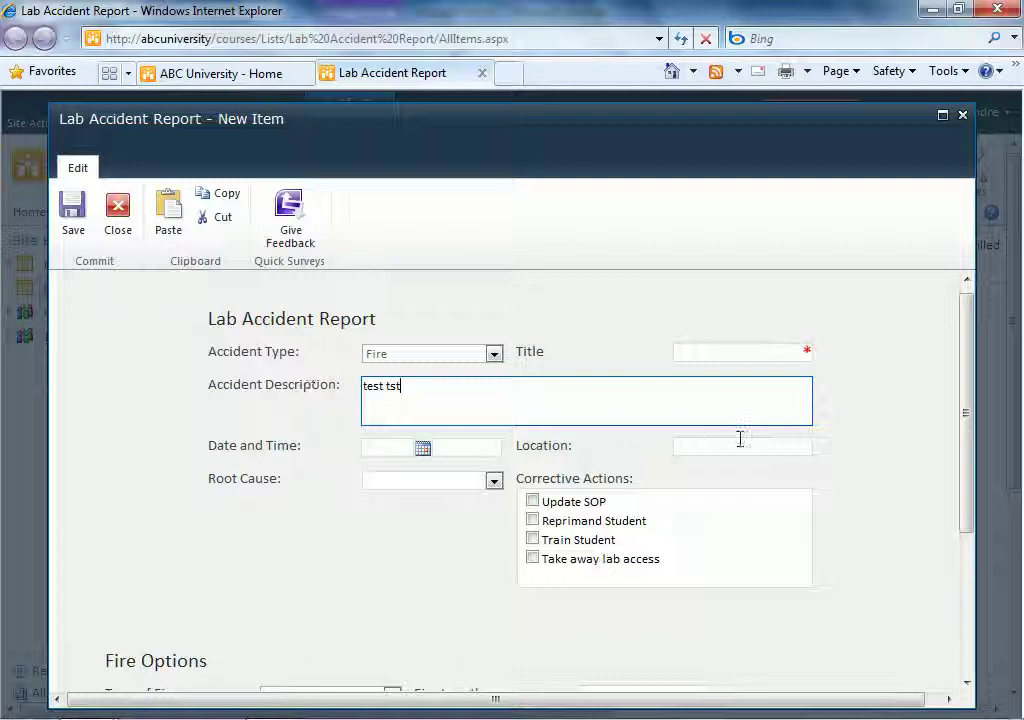
pyautogui.scroll(1, 870, 448)
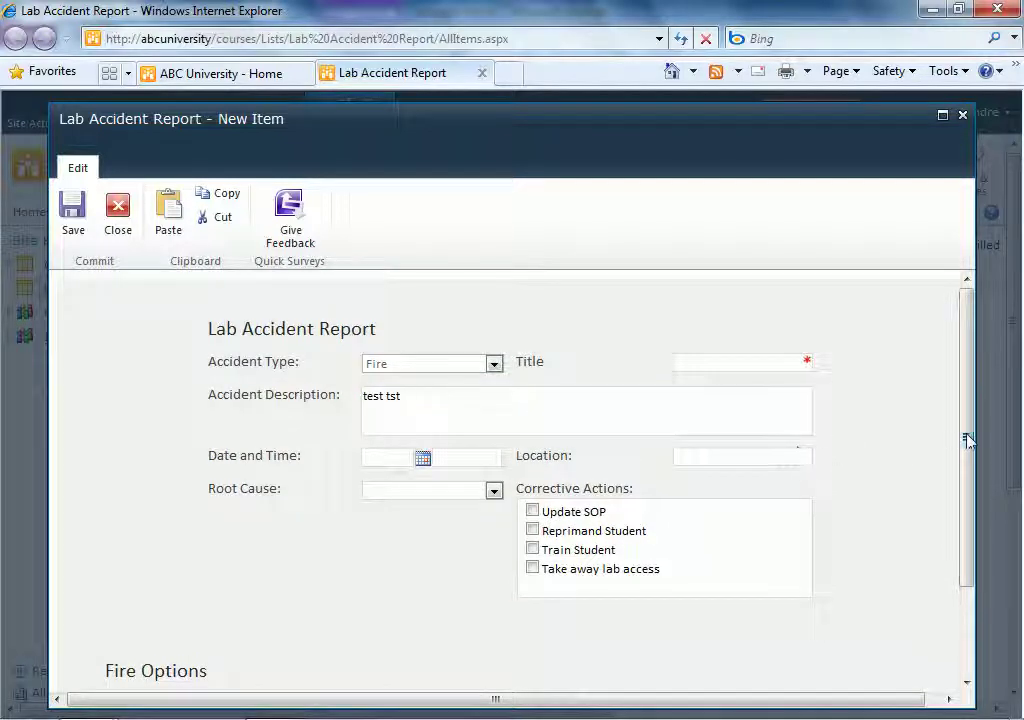
pyautogui.moveTo(968, 440)
pyautogui.mouseDown()
pyautogui.moveTo(969, 530)
pyautogui.moveTo(980, 452)
pyautogui.mouseUp()
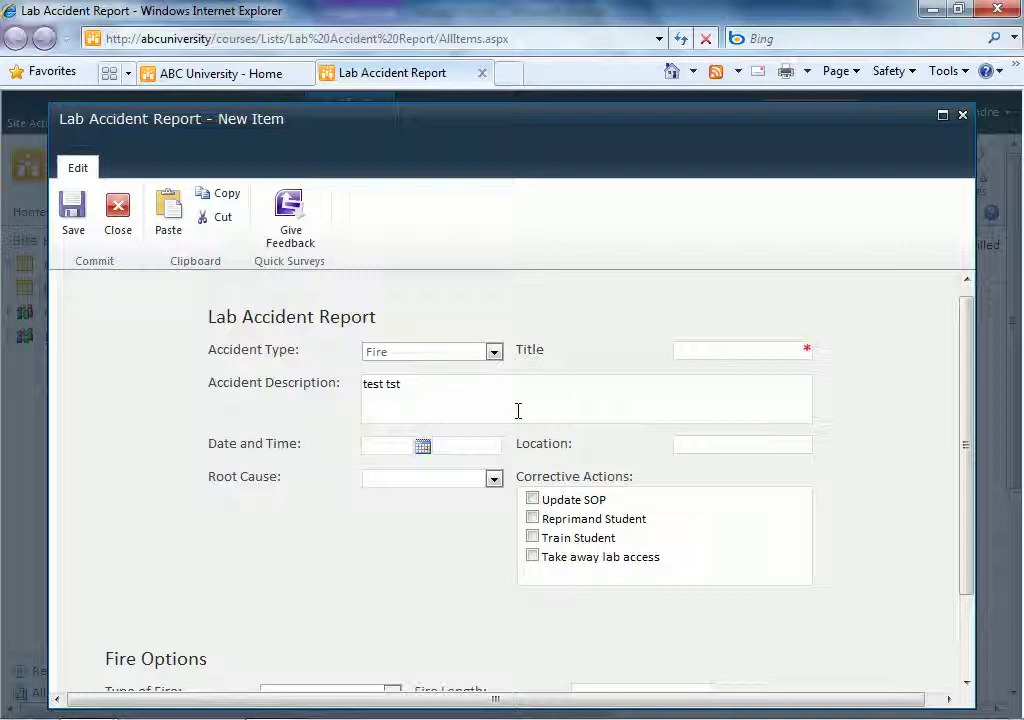
pyautogui.click(963, 116)
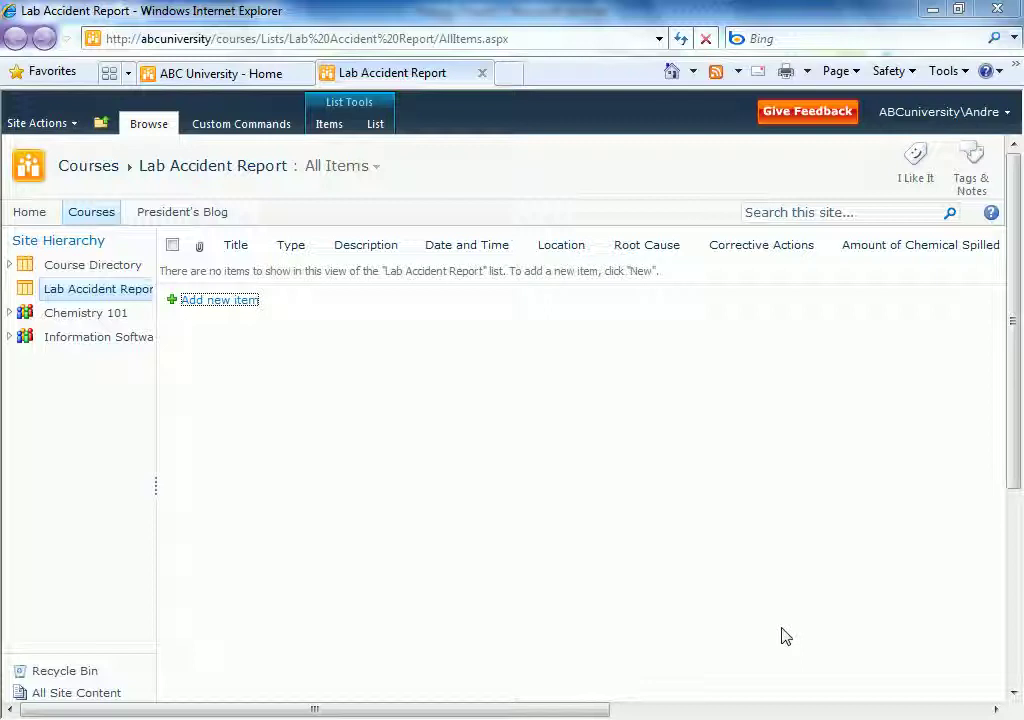
# Give the Date and Time picker an Is Greater Than rule with Bad (red) formatting for dates after today
pyautogui.click(923, 16)
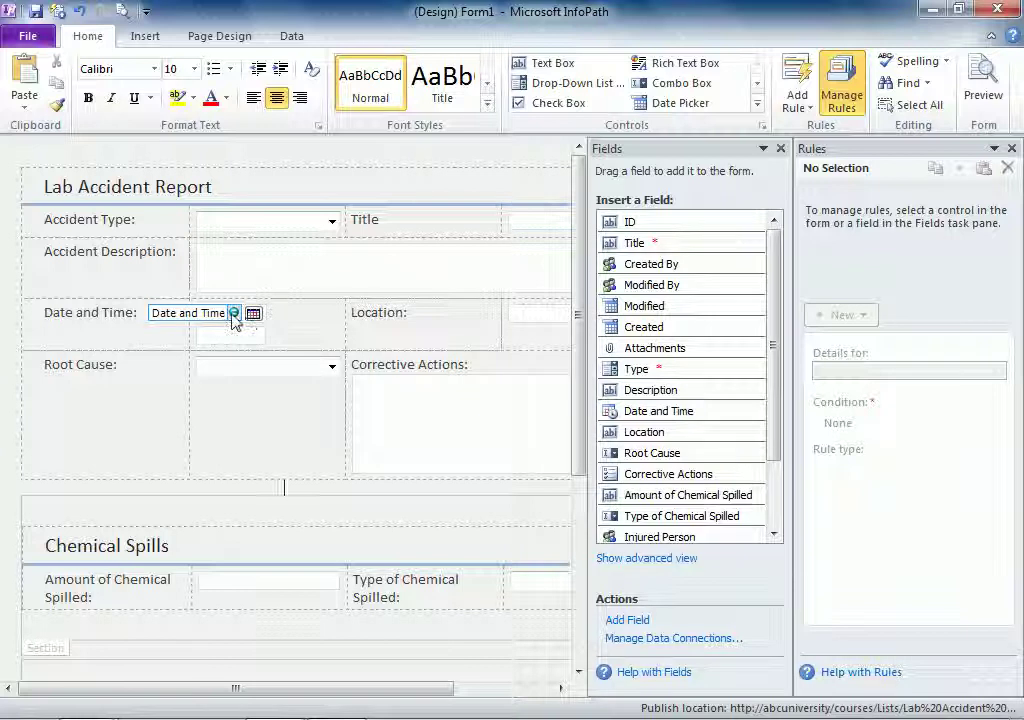
pyautogui.click(233, 317)
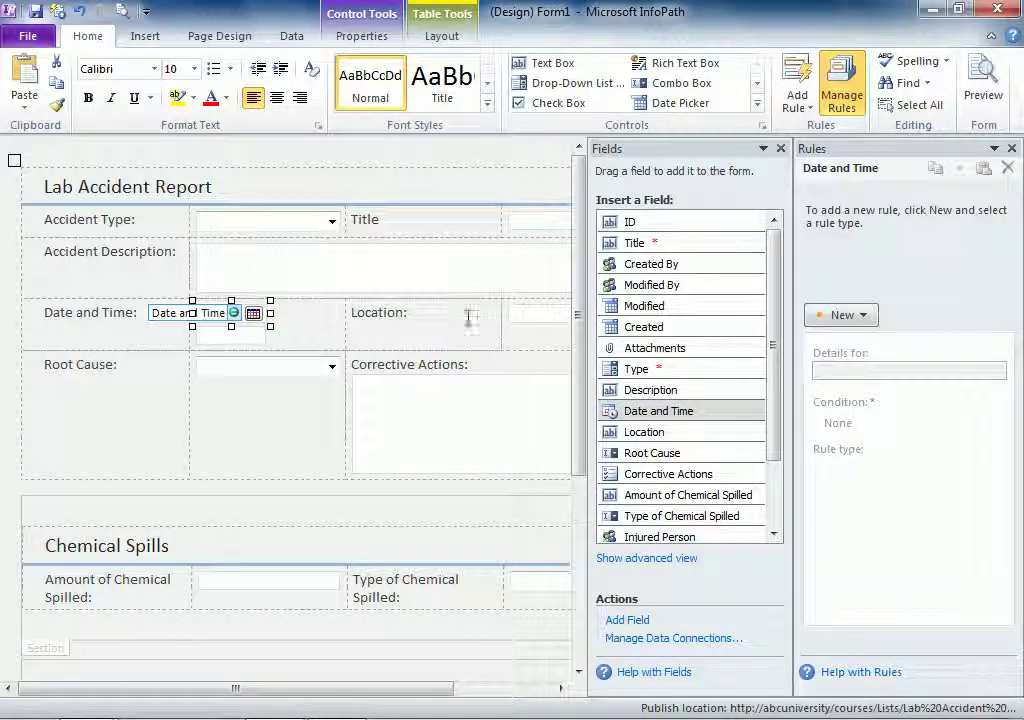
pyautogui.click(811, 110)
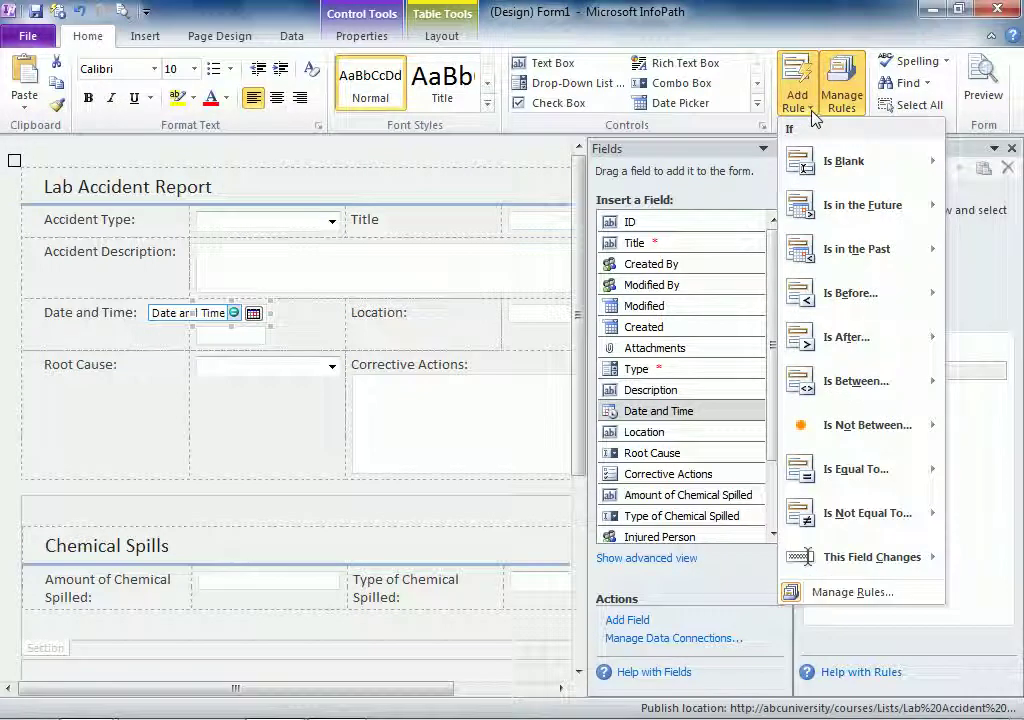
pyautogui.moveTo(838, 213)
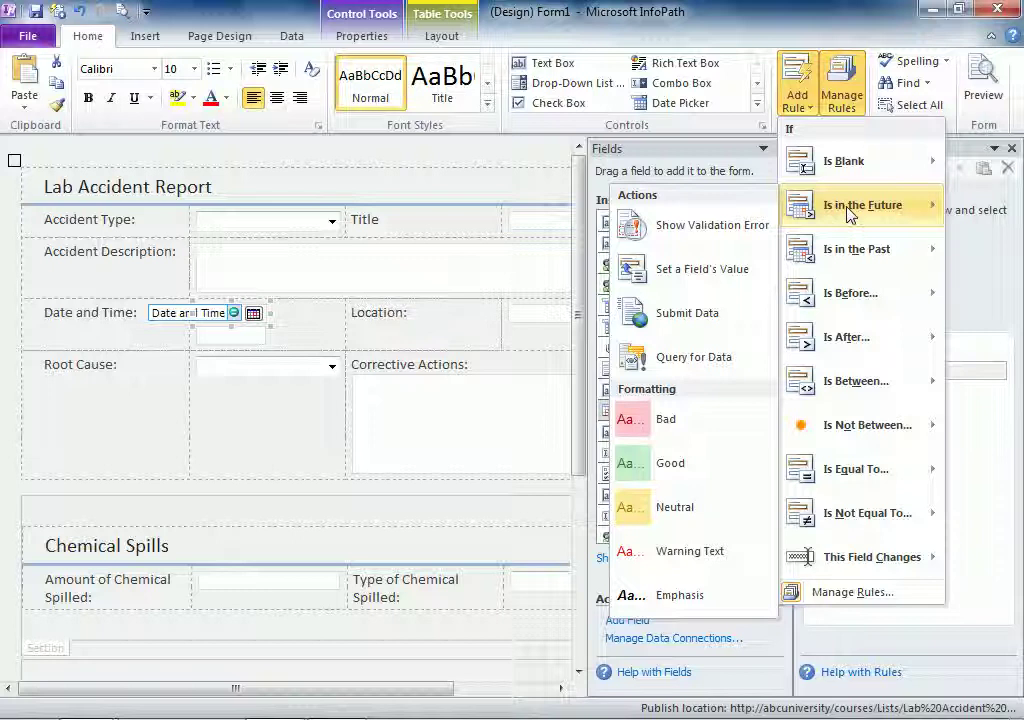
pyautogui.click(708, 430)
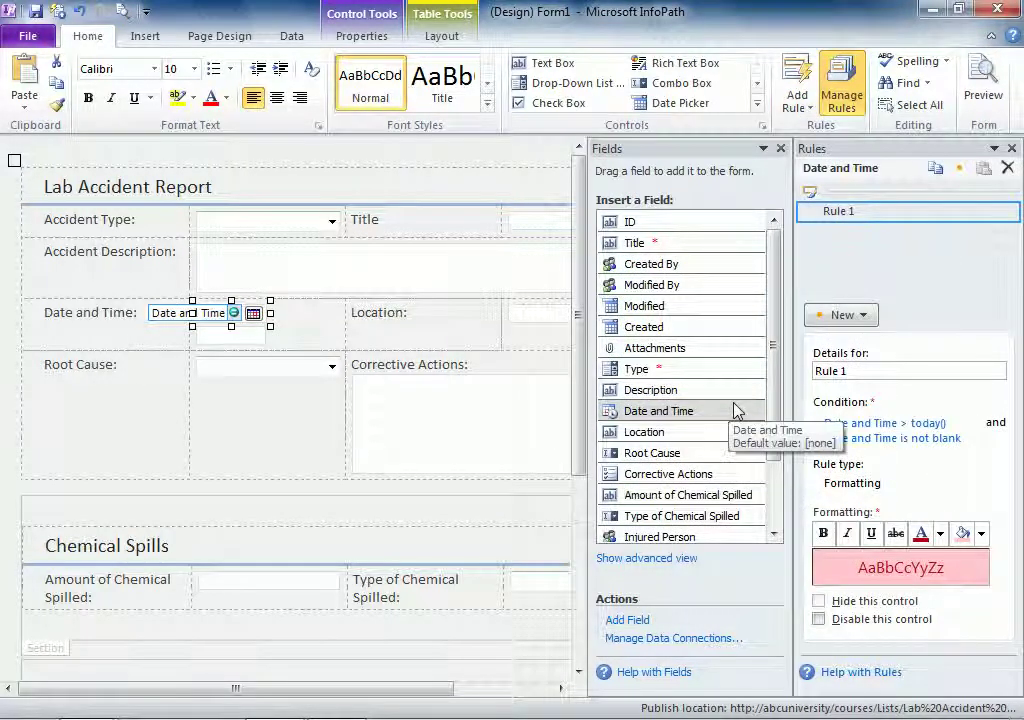
# Add a Good (green) rule to Amount of Chemical Spilled for values less than 1
pyautogui.click(292, 589)
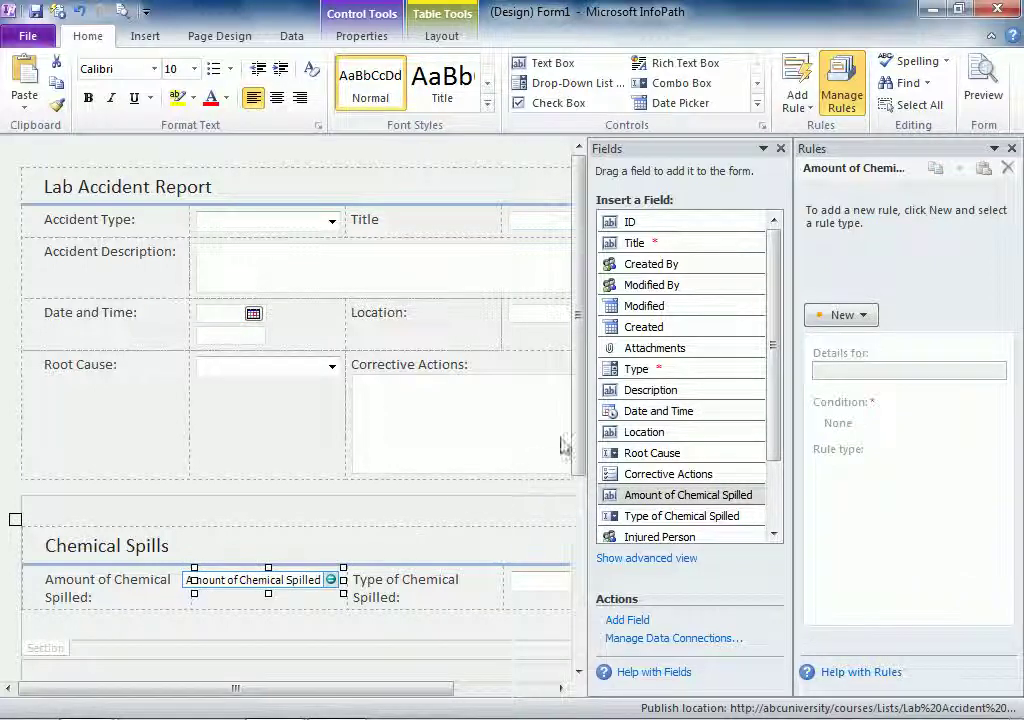
pyautogui.click(807, 113)
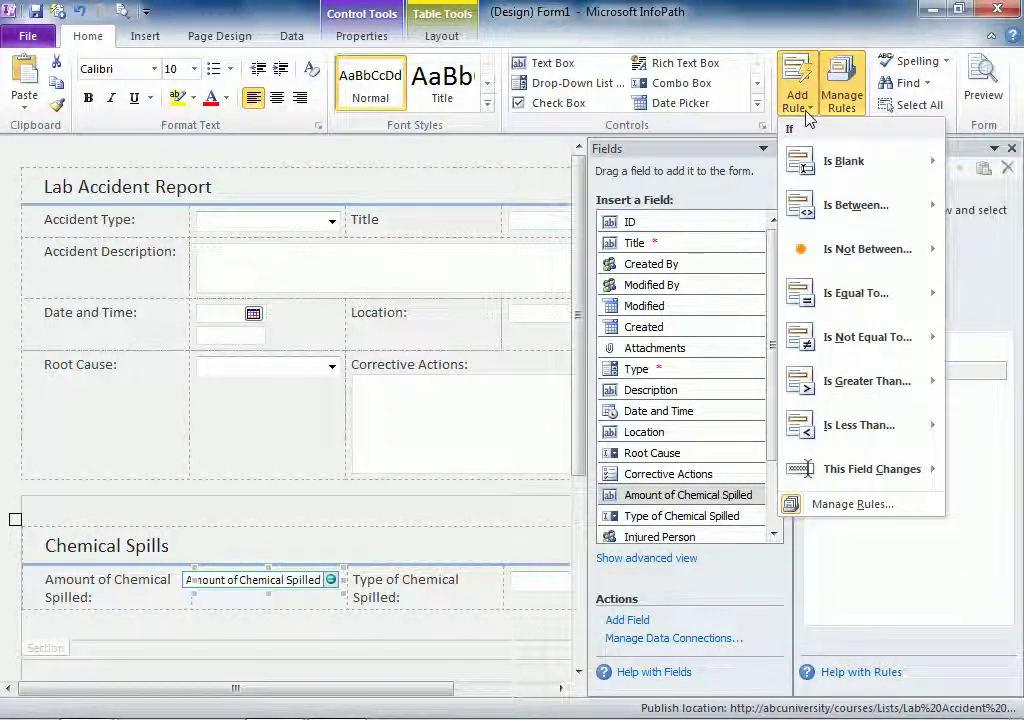
pyautogui.moveTo(855, 432)
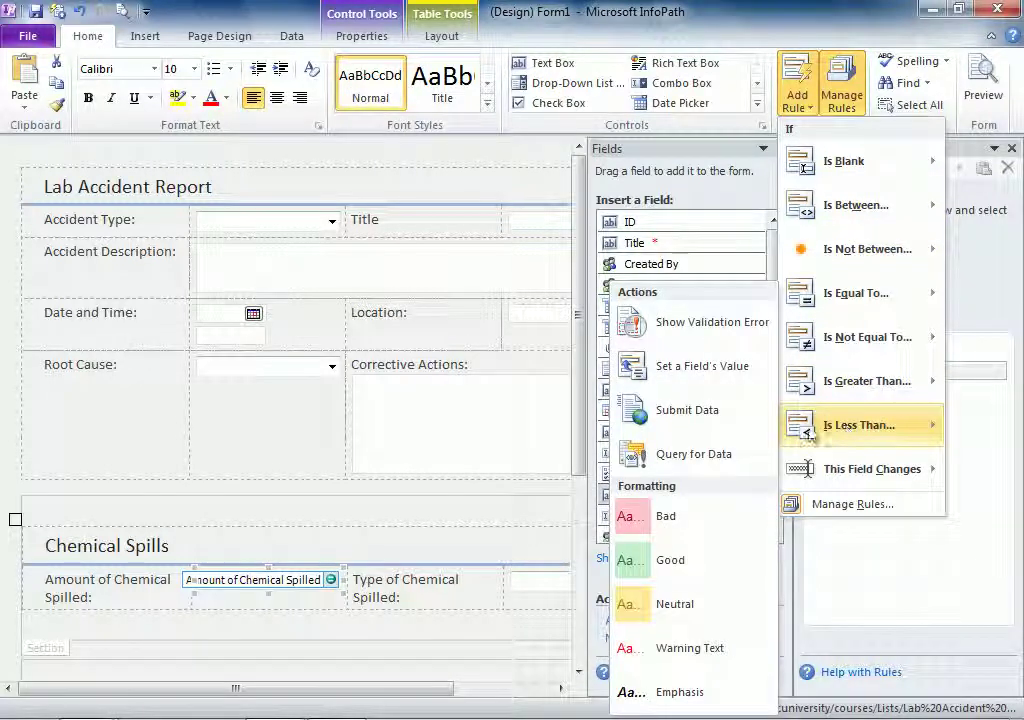
pyautogui.click(699, 561)
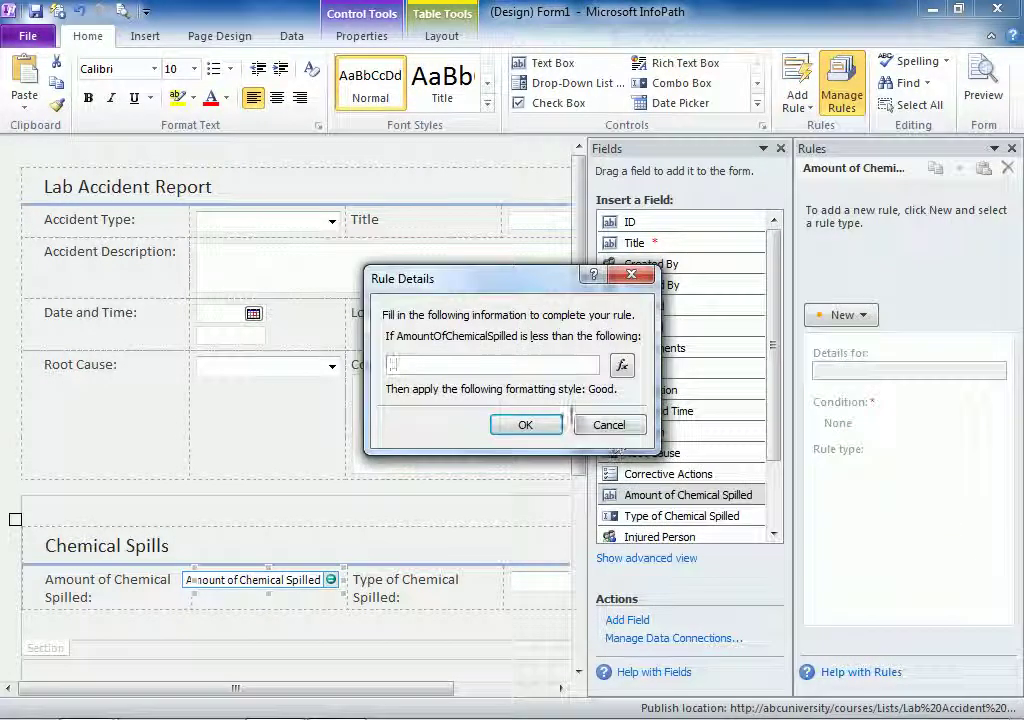
pyautogui.write('1')
pyautogui.click(521, 428)
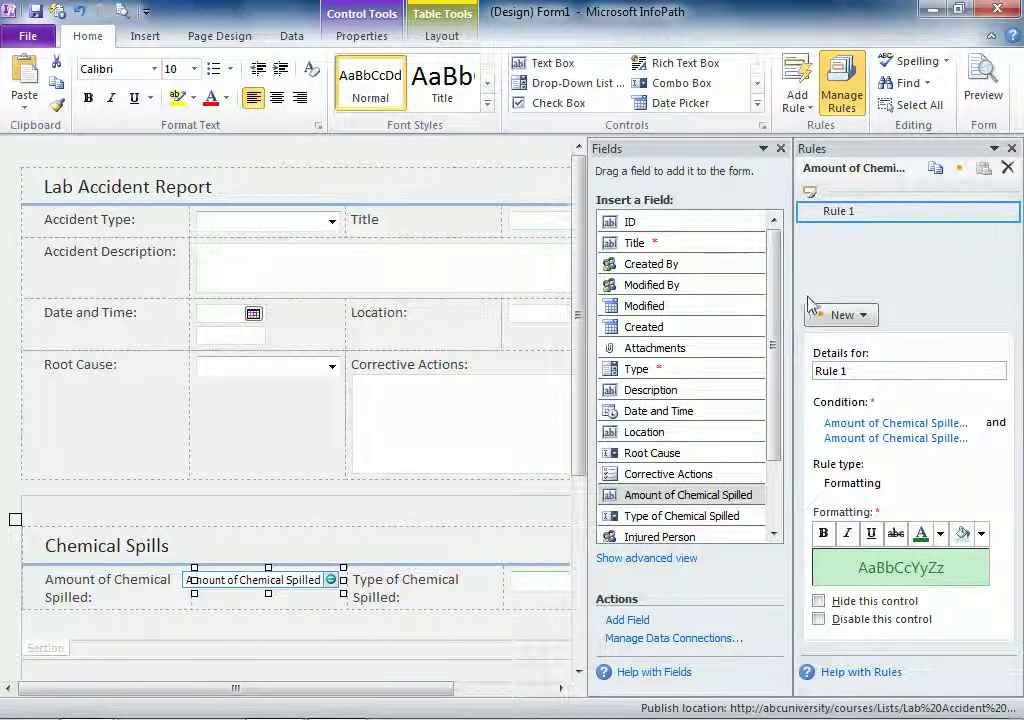
# Add a Neutral (yellow) rule for amounts between 1 and 2
pyautogui.click(797, 97)
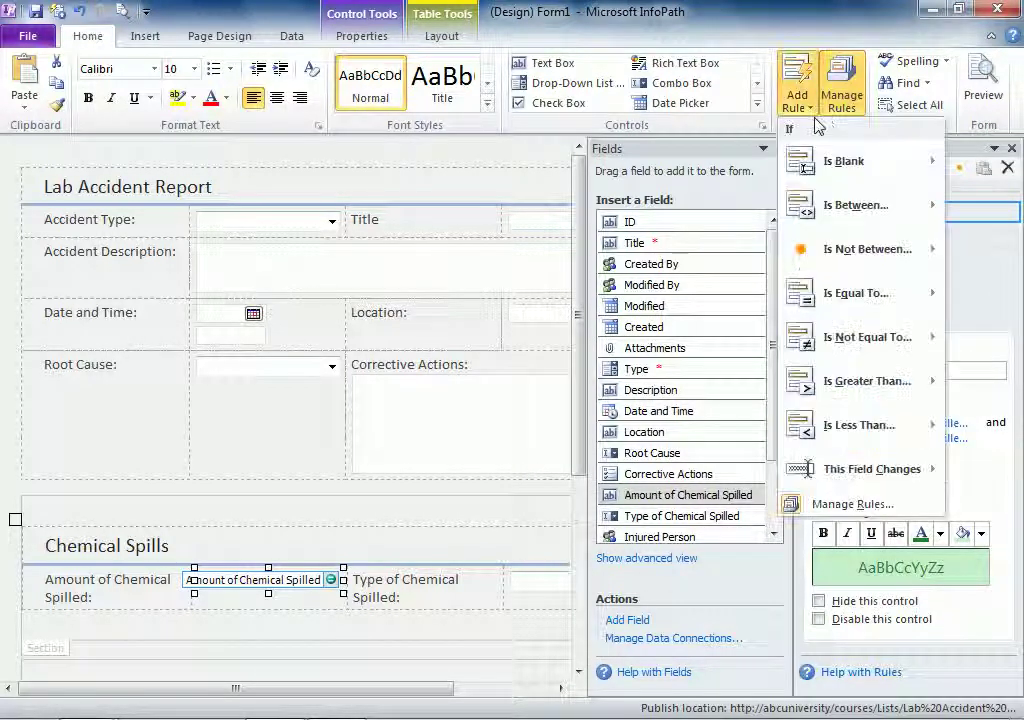
pyautogui.moveTo(829, 222)
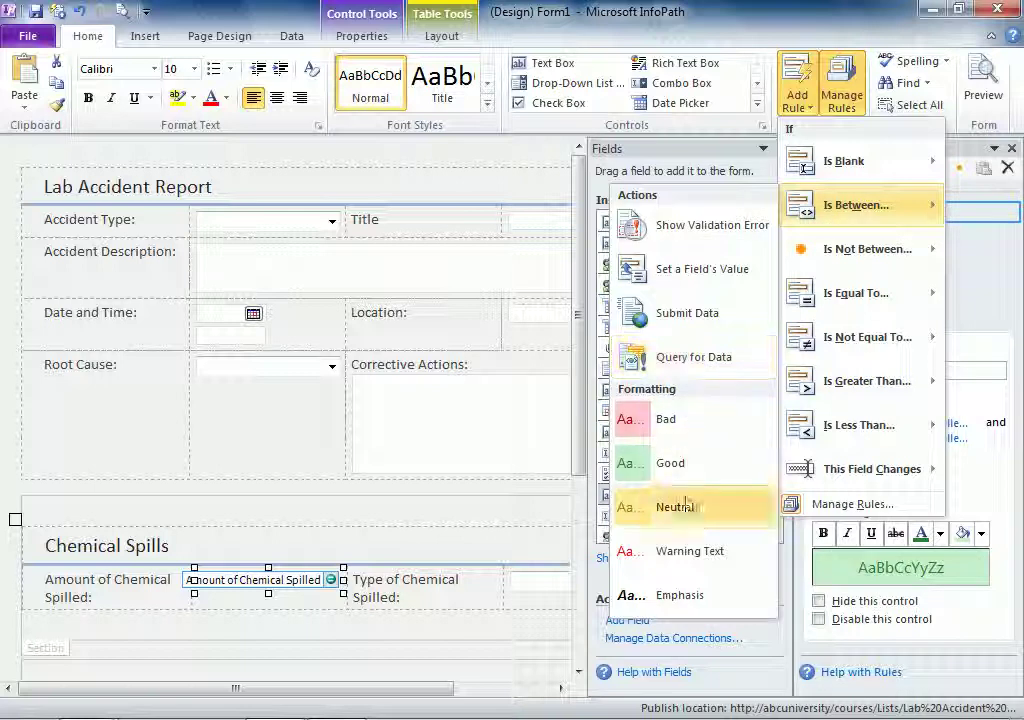
pyautogui.click(686, 512)
pyautogui.write('18')
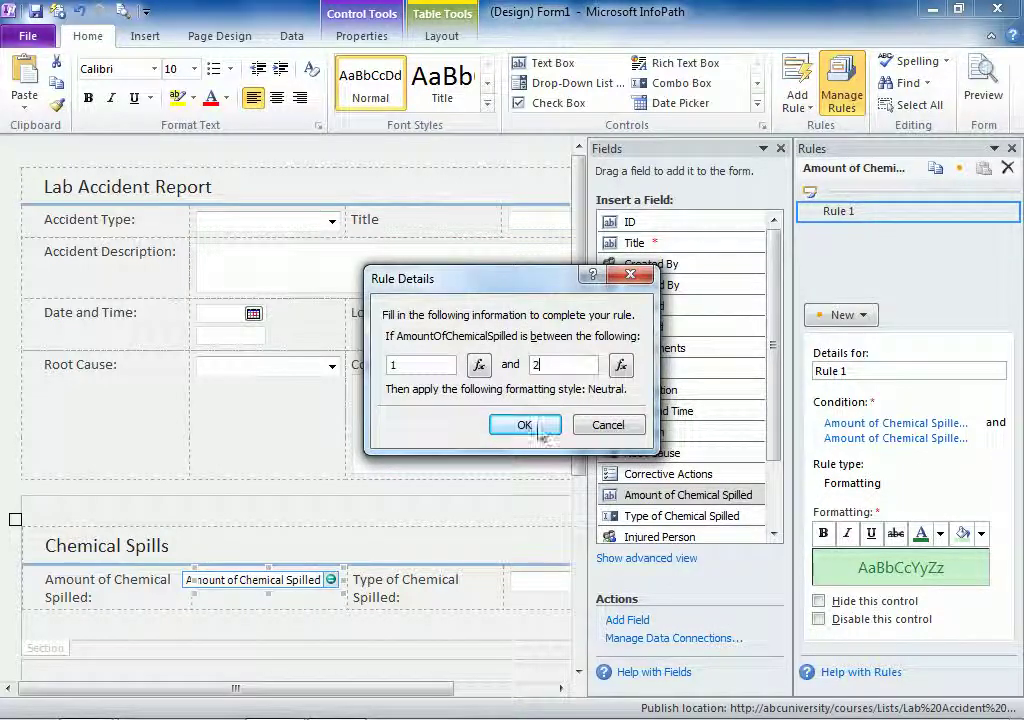
pyautogui.click(540, 425)
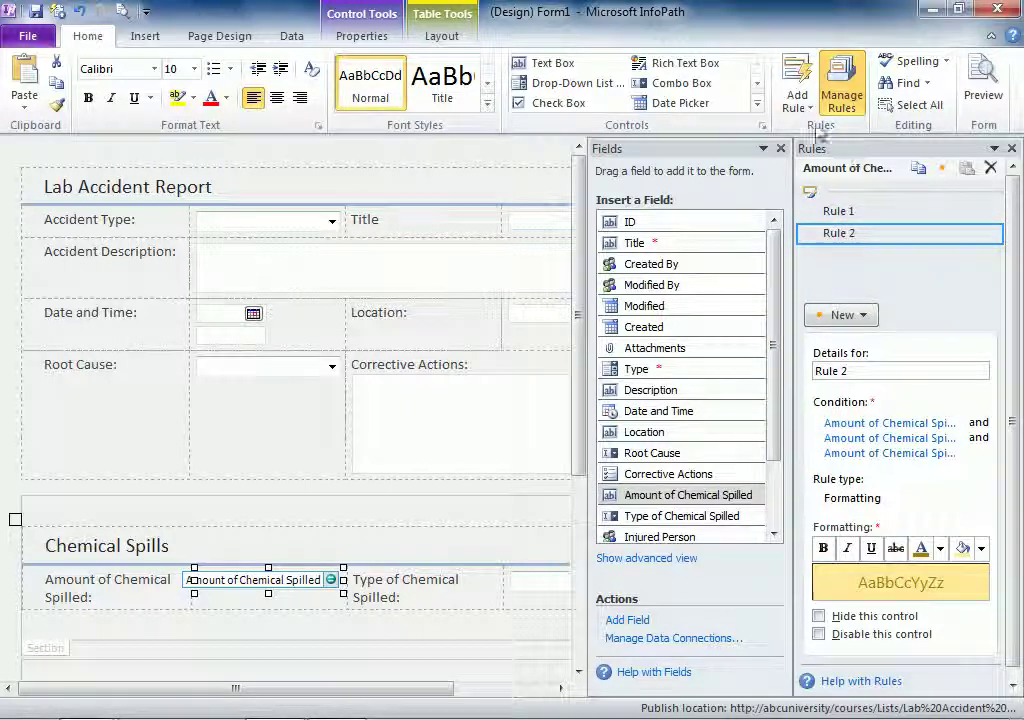
# Add a Bad (red) rule for amounts greater than 2
pyautogui.click(797, 98)
pyautogui.moveTo(860, 293)
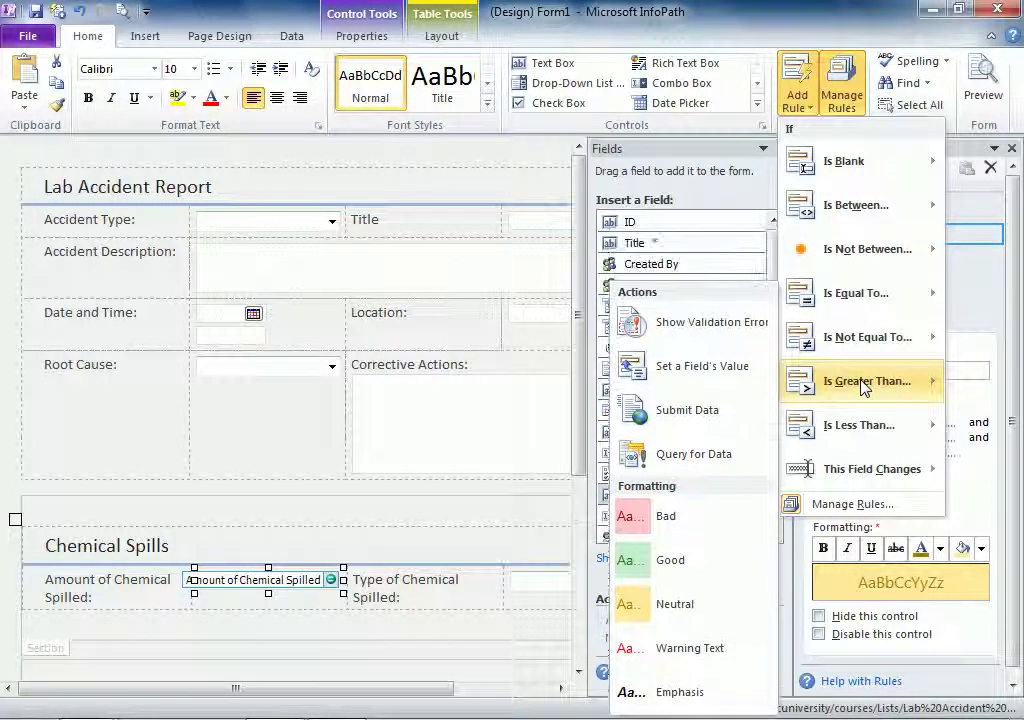
pyautogui.click(700, 516)
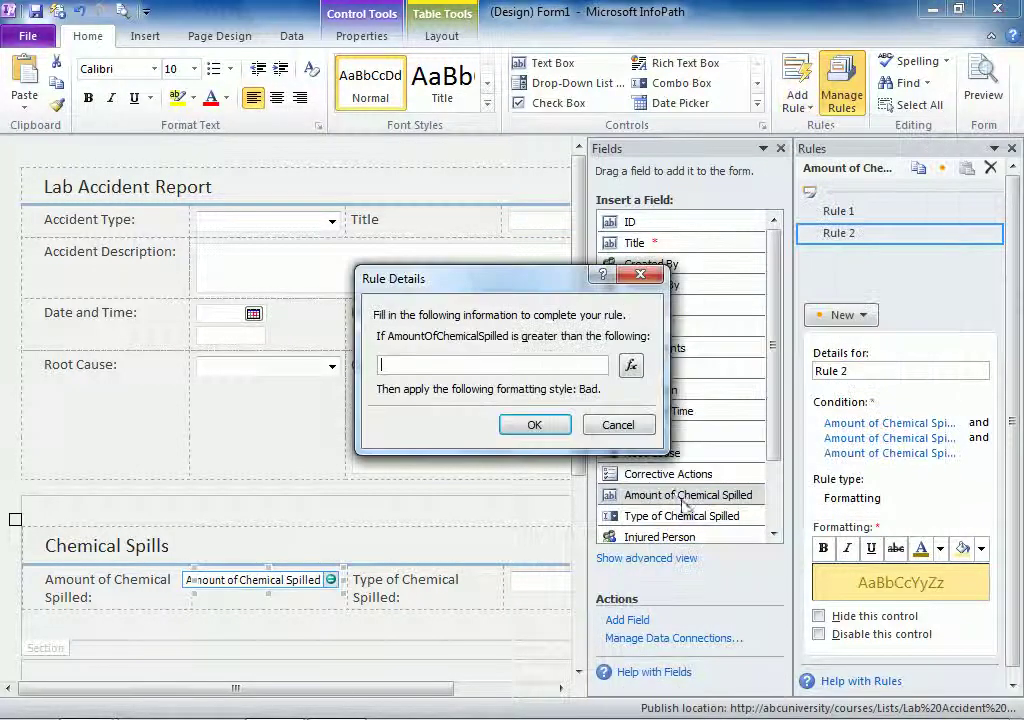
pyautogui.write('2')
pyautogui.click(534, 425)
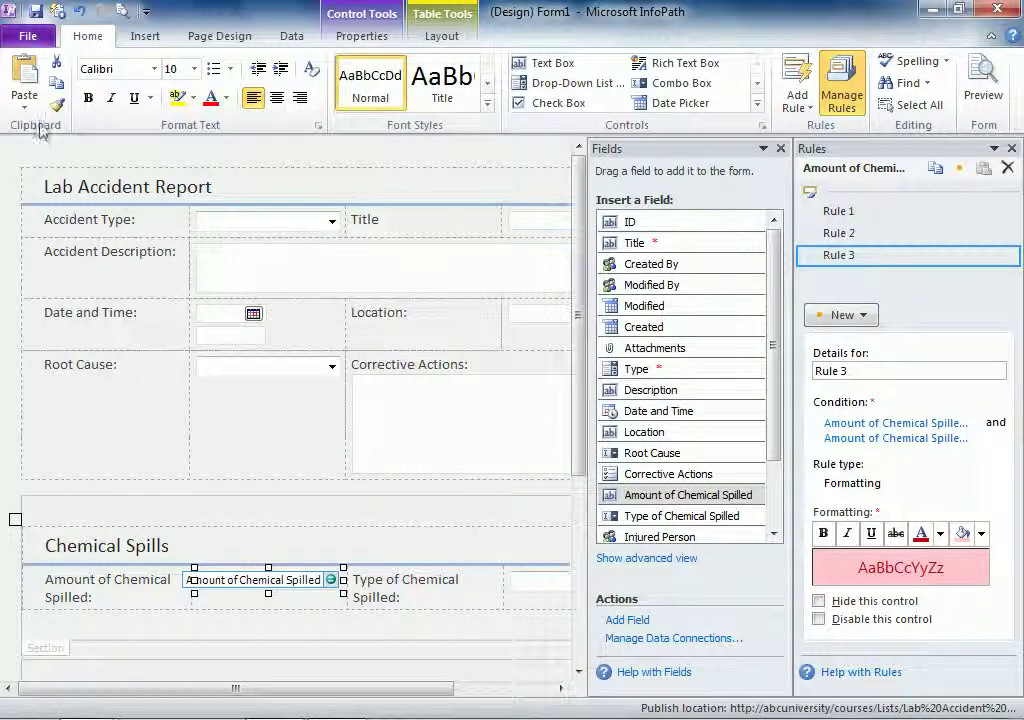
# Quick Publish the form with its amount colour rules and open the Lab Accident Report list
pyautogui.click(28, 37)
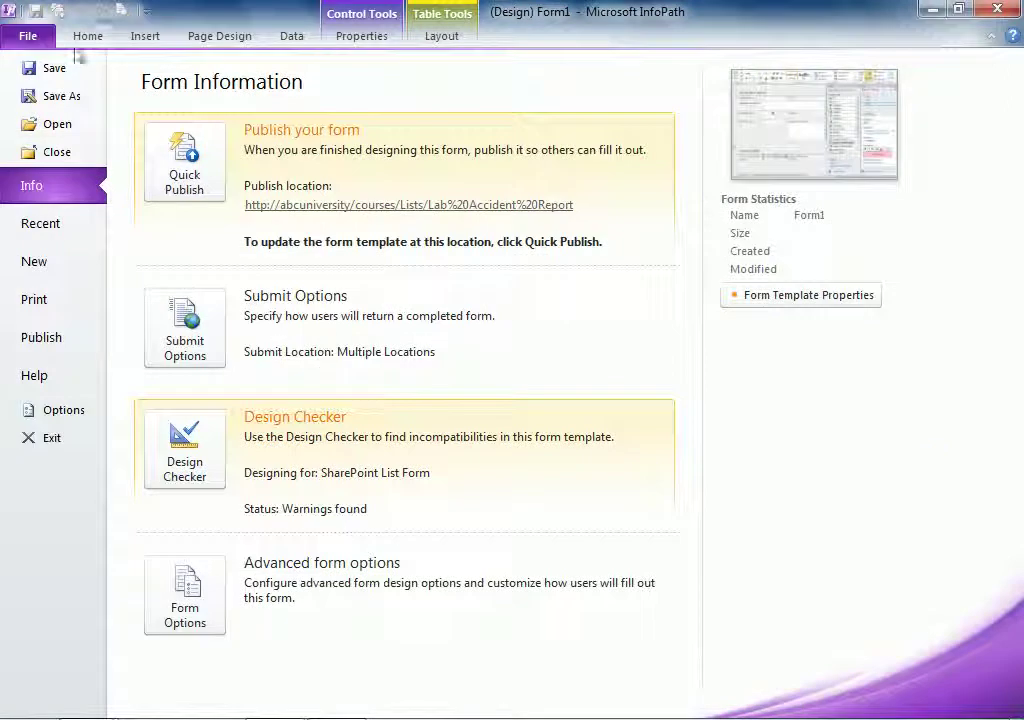
pyautogui.click(185, 165)
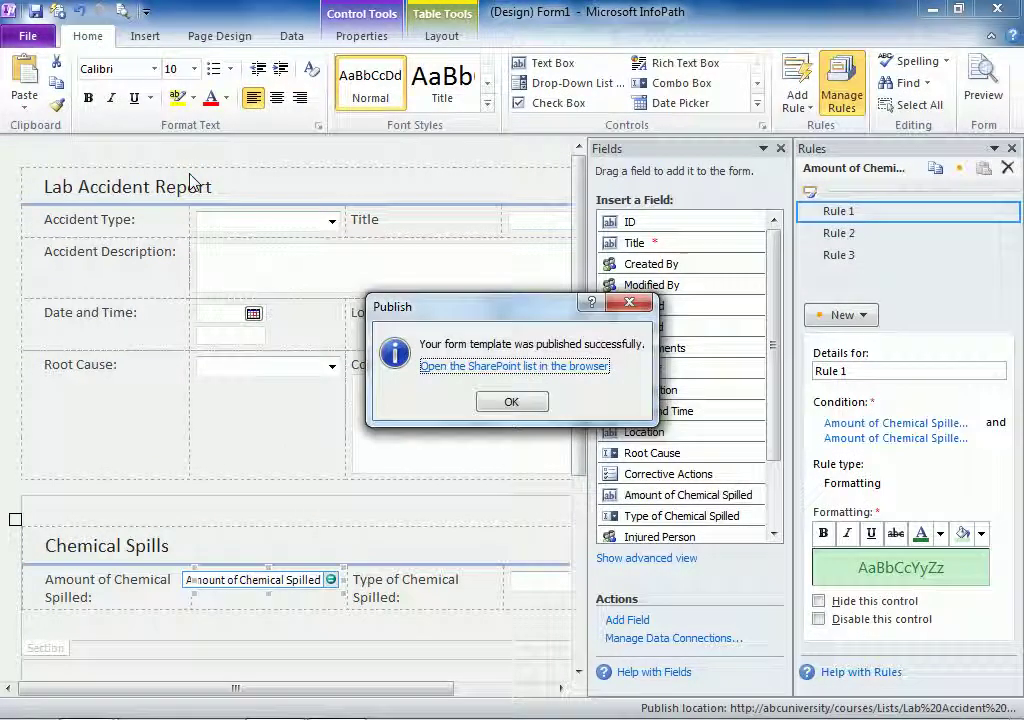
pyautogui.click(510, 367)
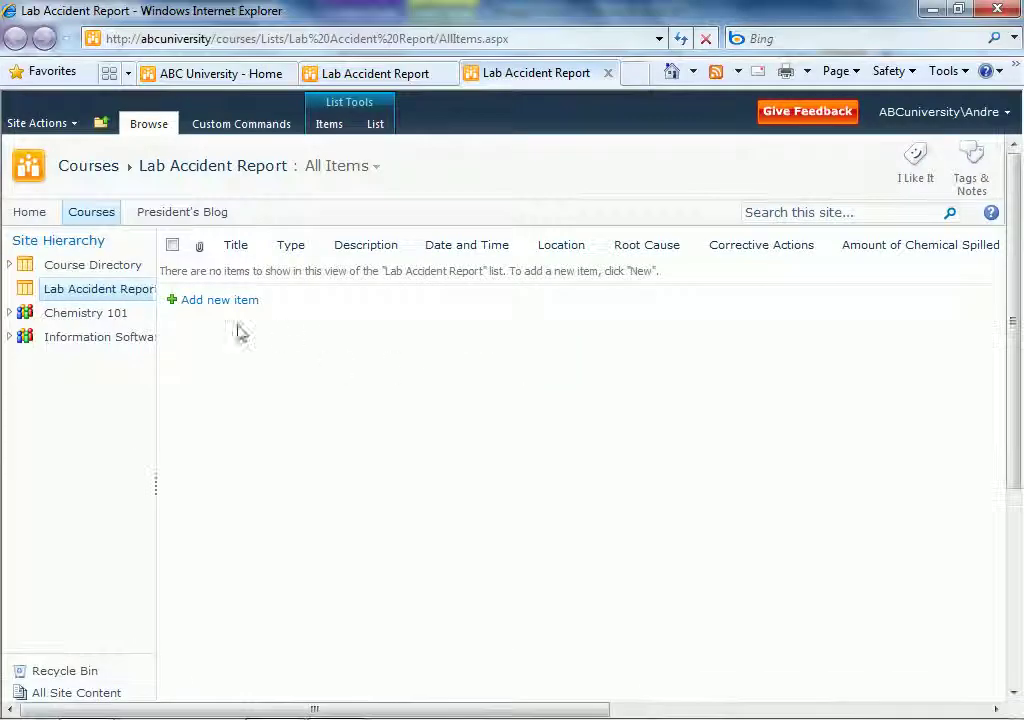
pyautogui.click(213, 306)
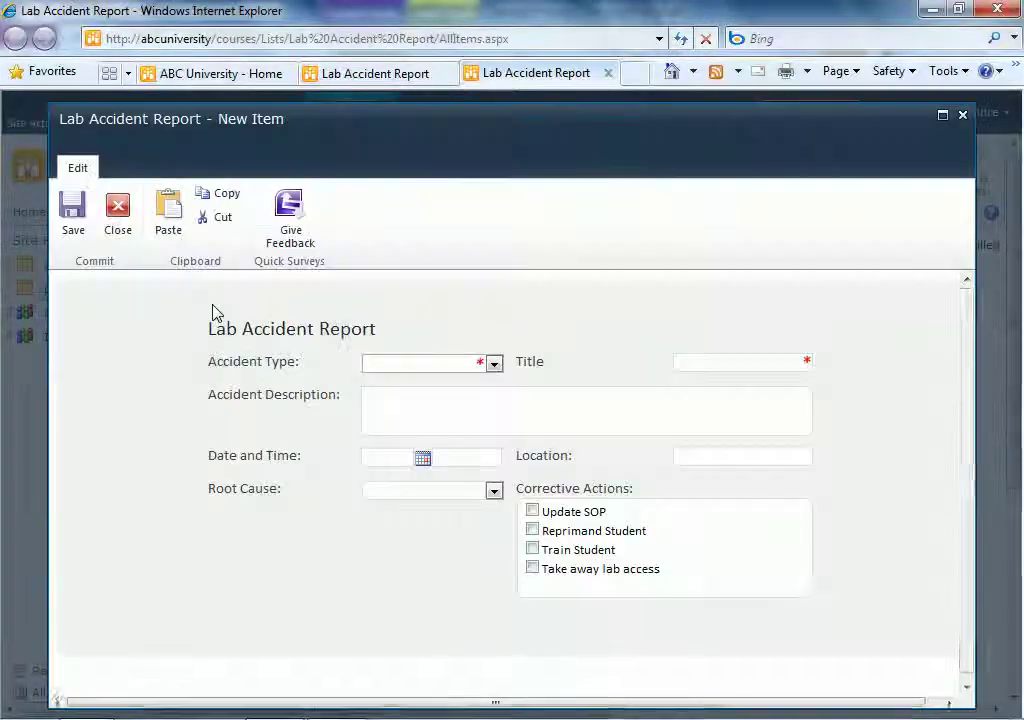
pyautogui.click(424, 462)
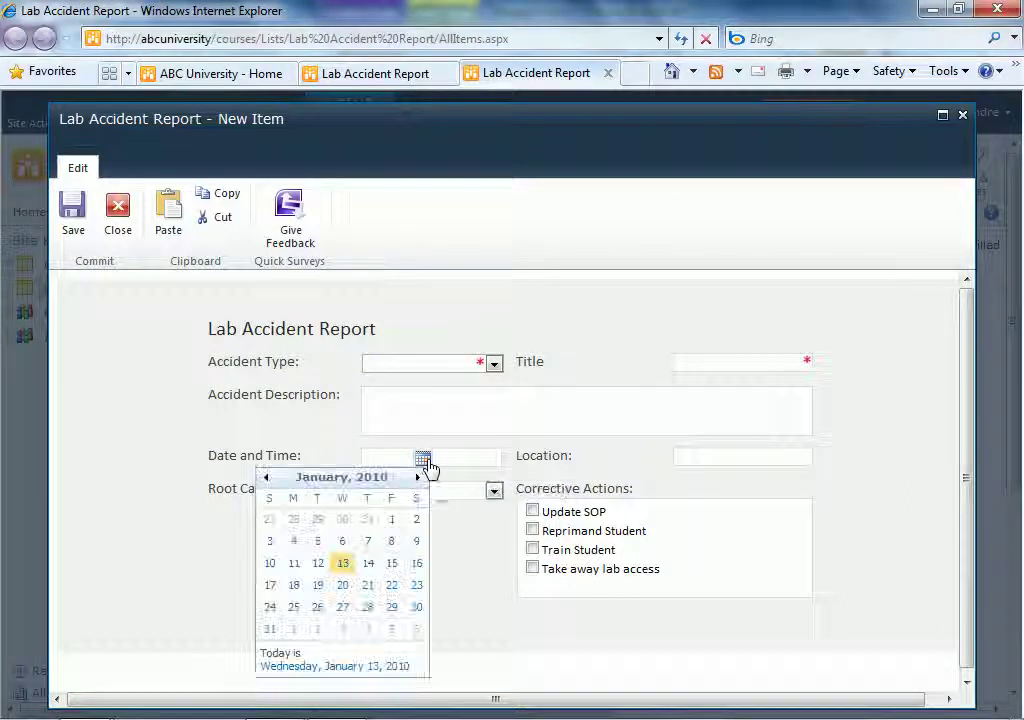
pyautogui.click(396, 567)
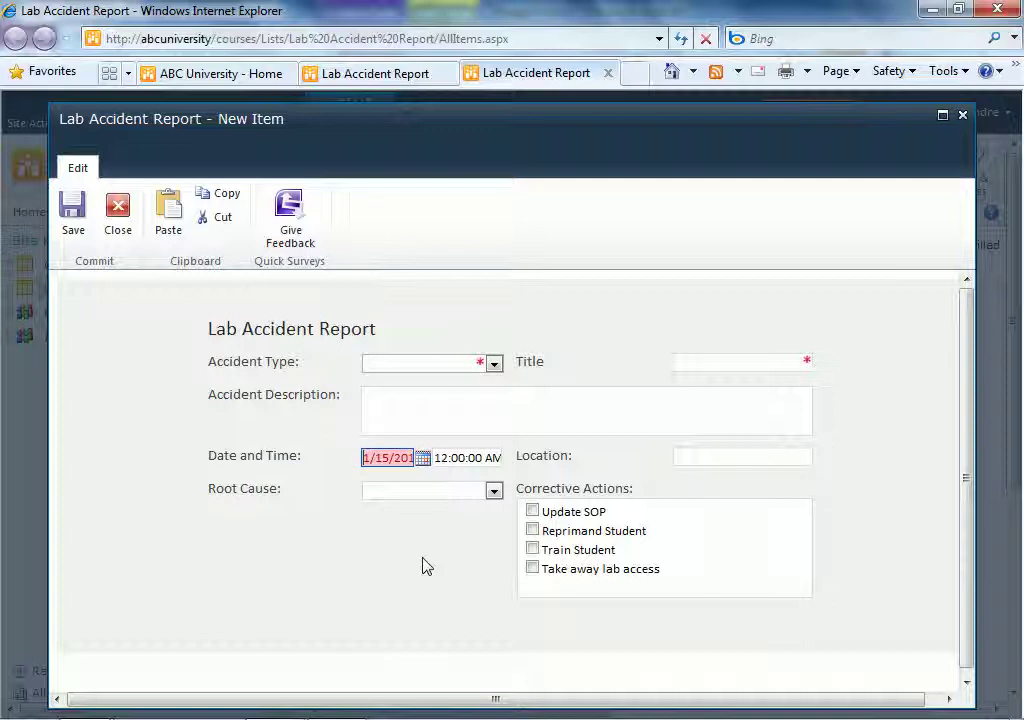
pyautogui.click(494, 361)
pyautogui.click(469, 407)
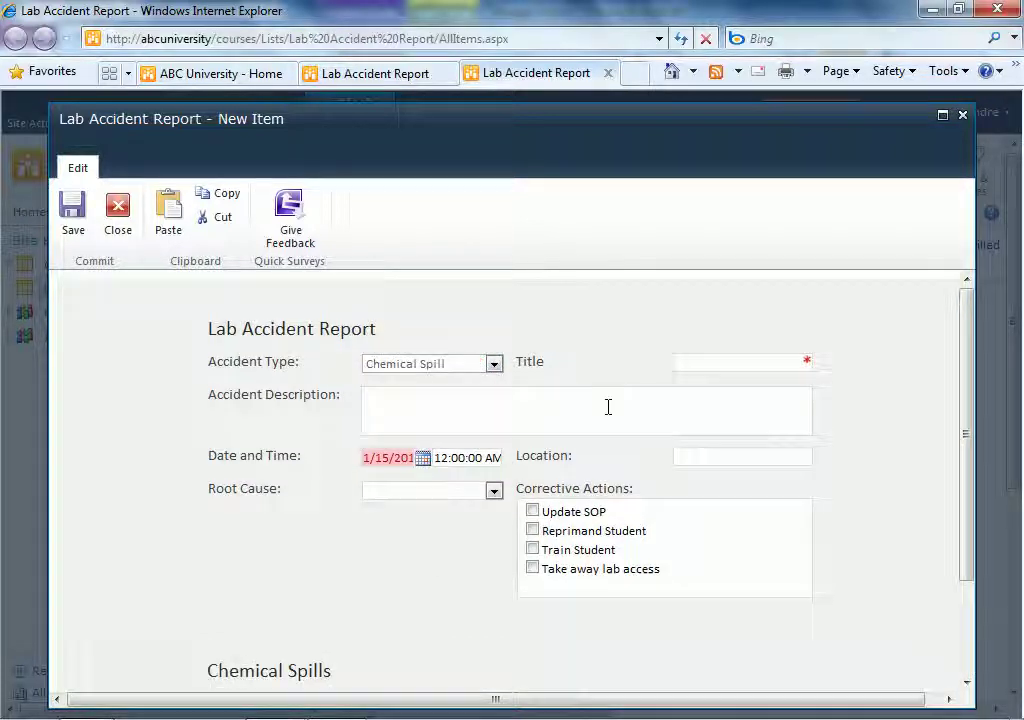
pyautogui.scroll(-3, 966, 380)
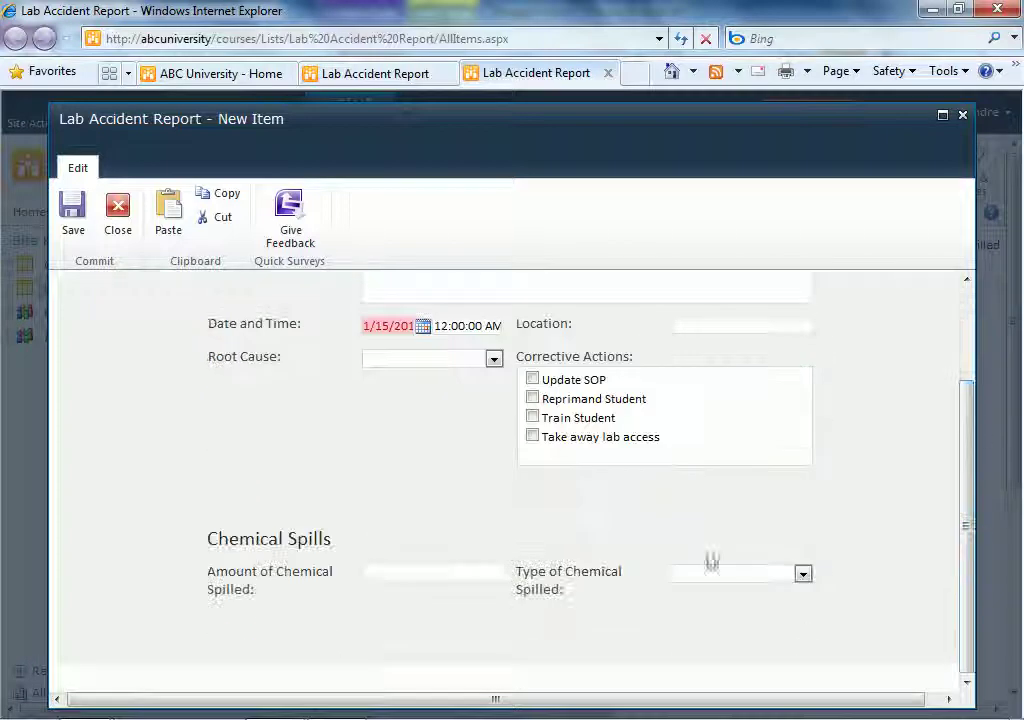
pyautogui.click(490, 572)
pyautogui.write('5')
pyautogui.click(690, 574)
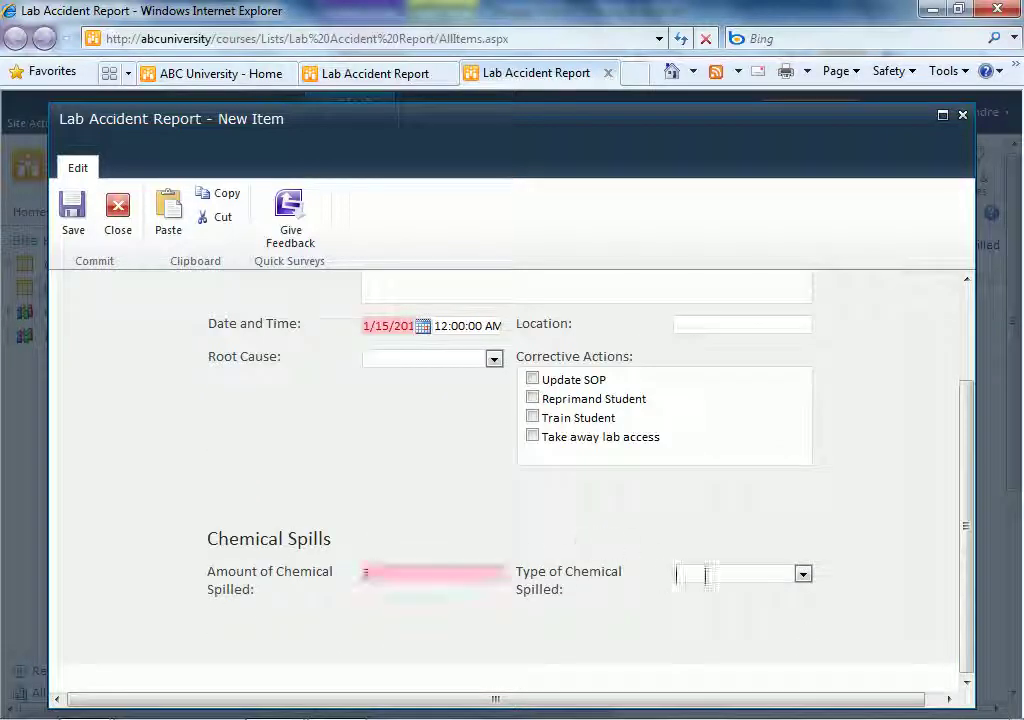
pyautogui.click(416, 570)
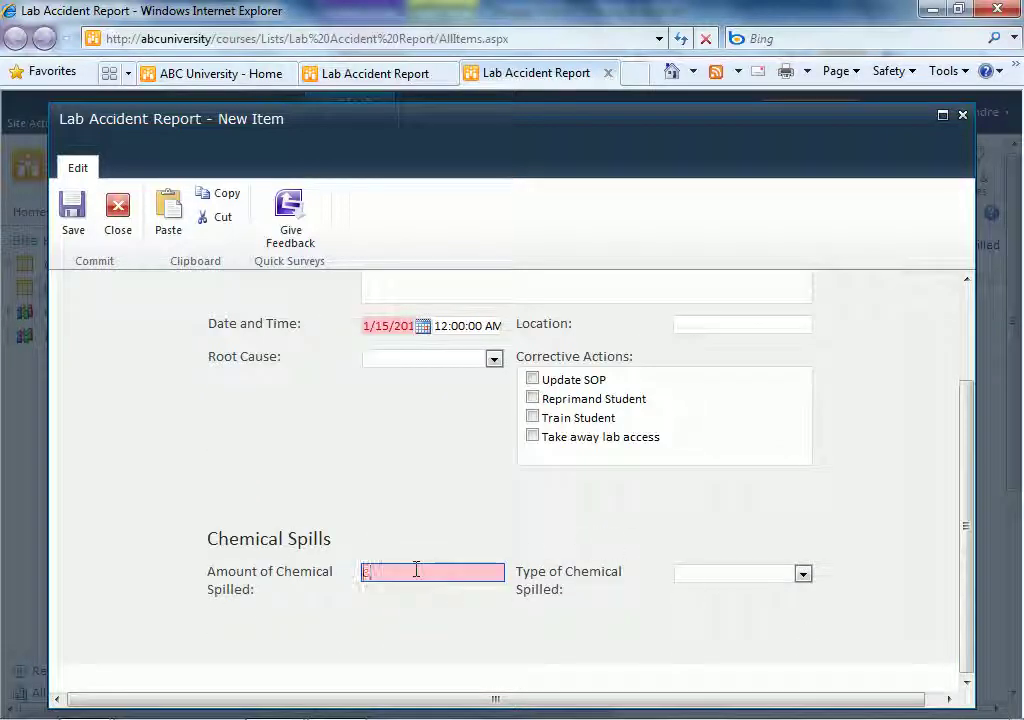
pyautogui.press('Tab')
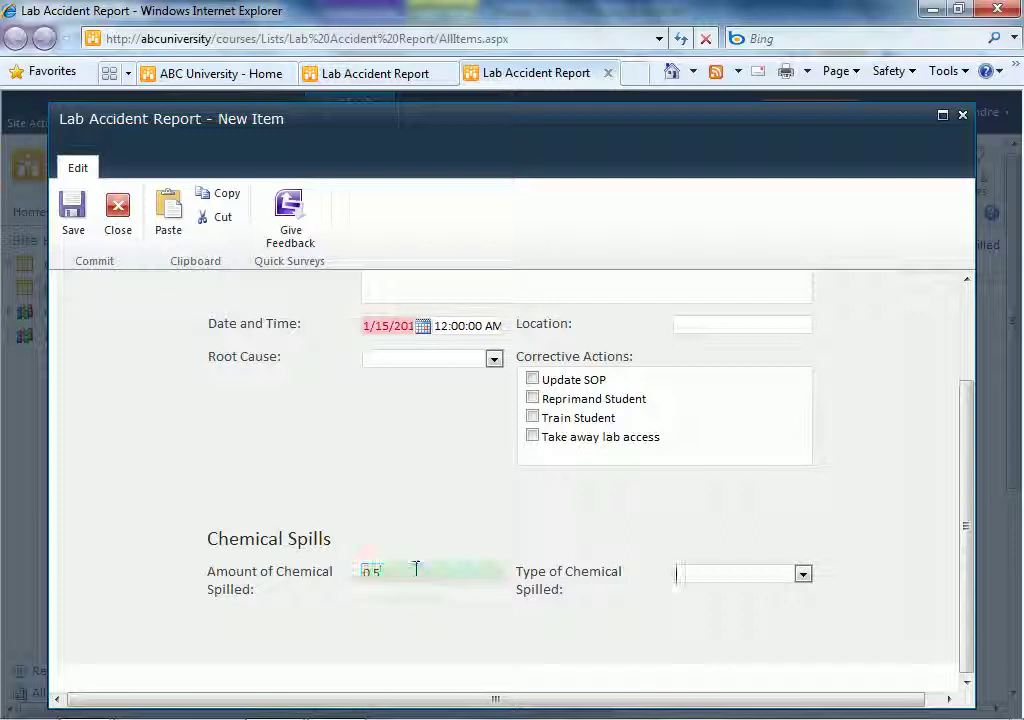
pyautogui.click(416, 570)
pyautogui.press('BackSpace')
pyautogui.press('BackSpace')
pyautogui.press('BackSpace')
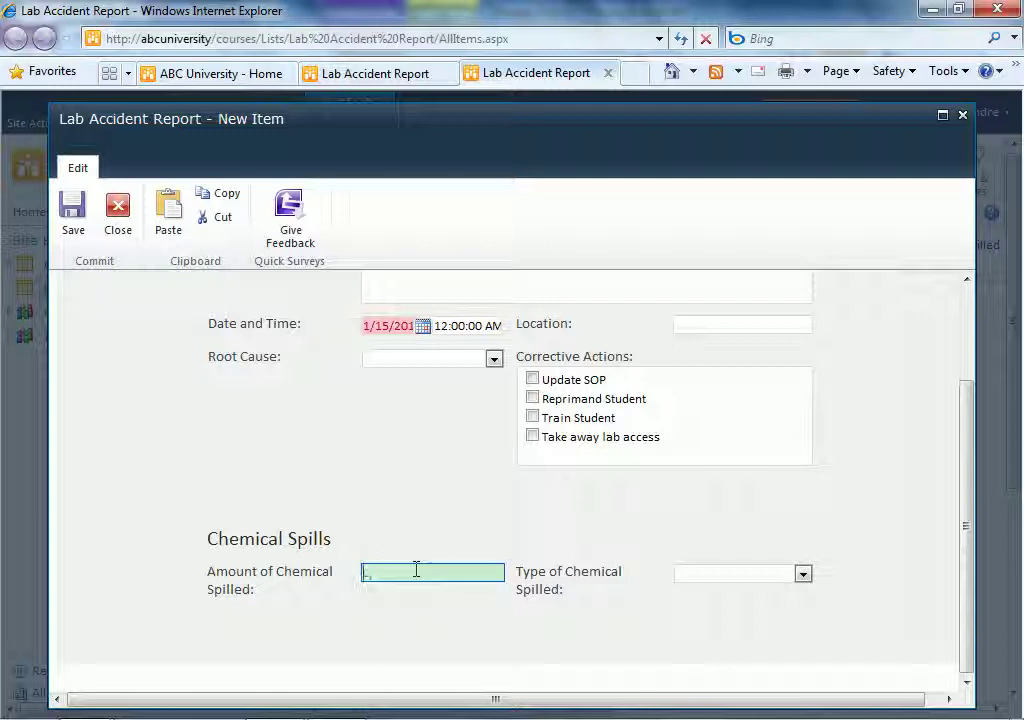
pyautogui.press('Tab')
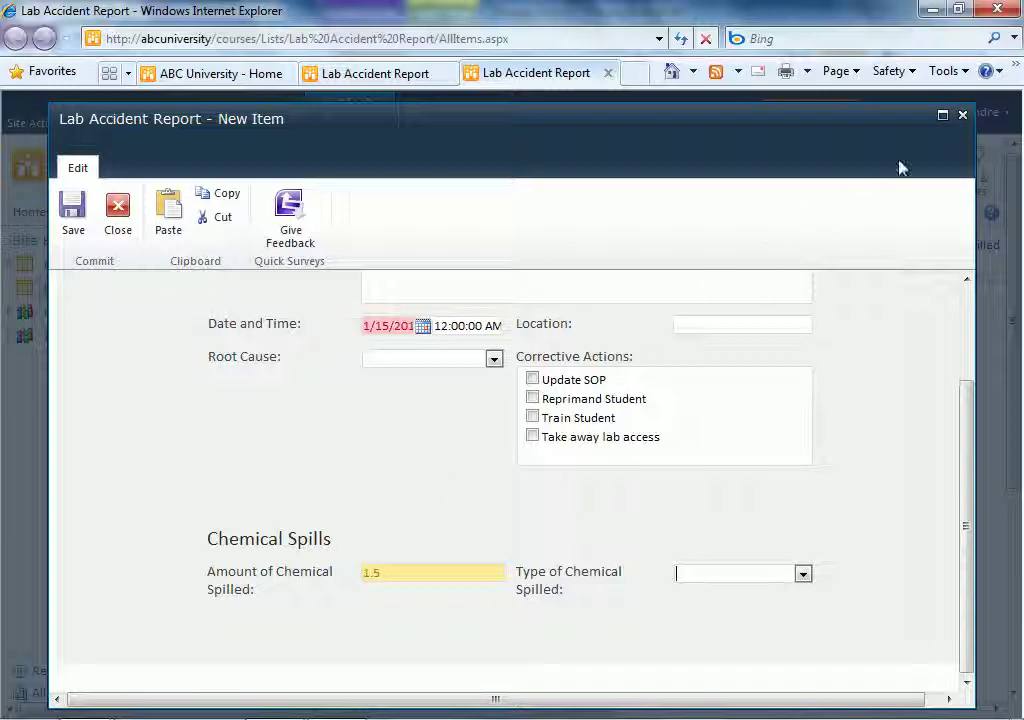
pyautogui.click(963, 116)
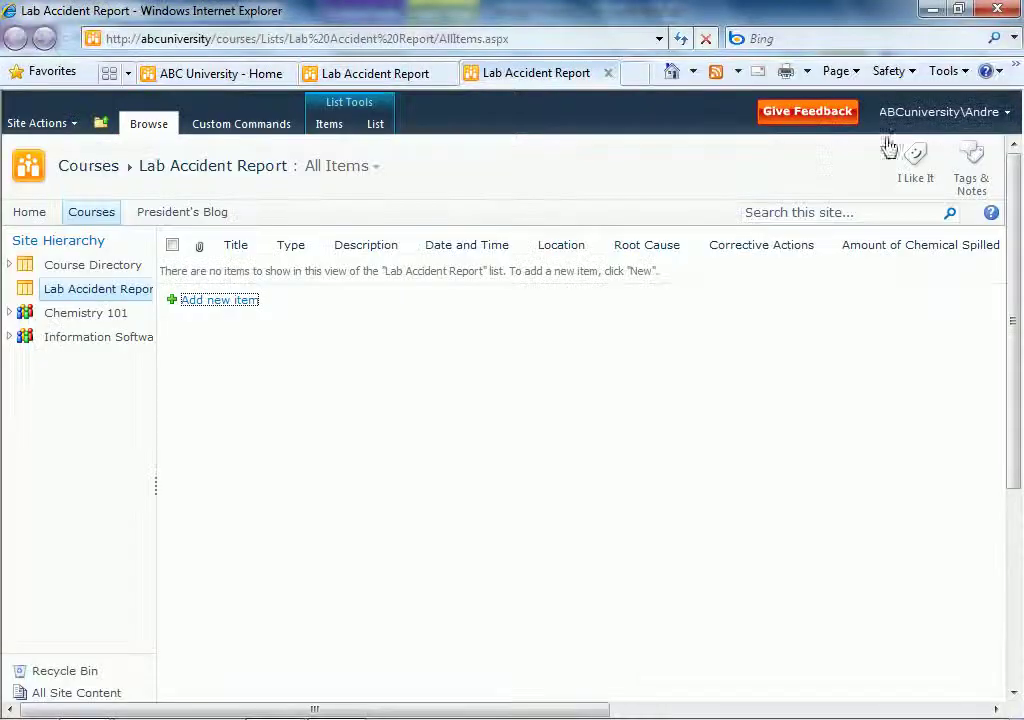